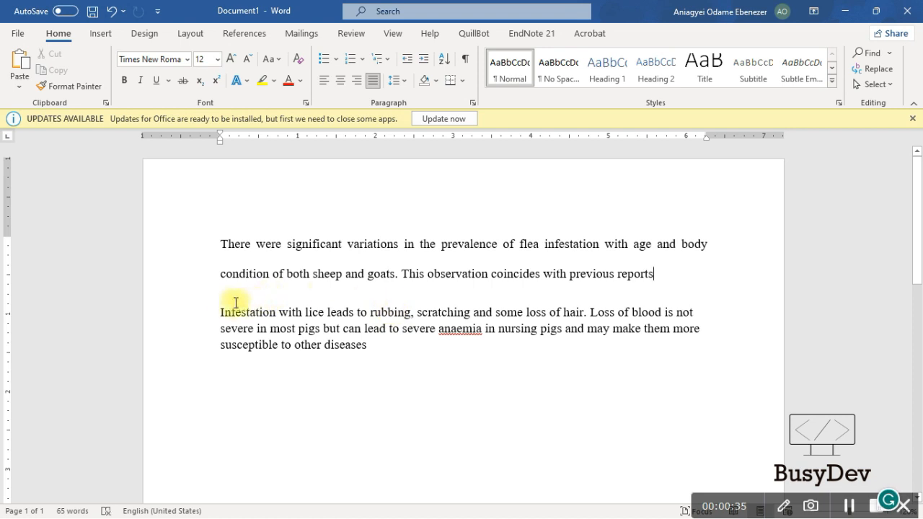
# Add a full stop after 'diseases' in the second paragraph, then switch to Chrome
pyautogui.click(440, 356)
pyautogui.write('.')
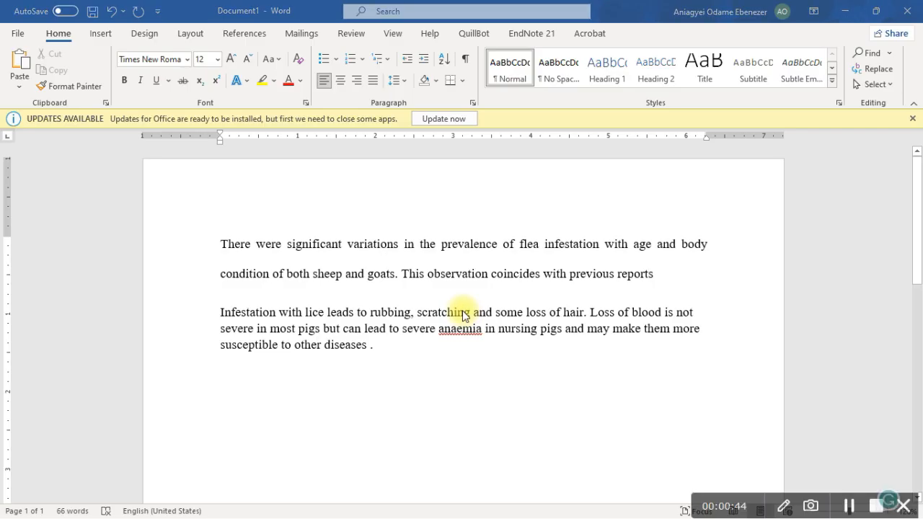
pyautogui.hotkey('alt', 'Tab')
pyautogui.hotkey('alt', 'Tab')
pyautogui.hotkey('alt', 'Tab')
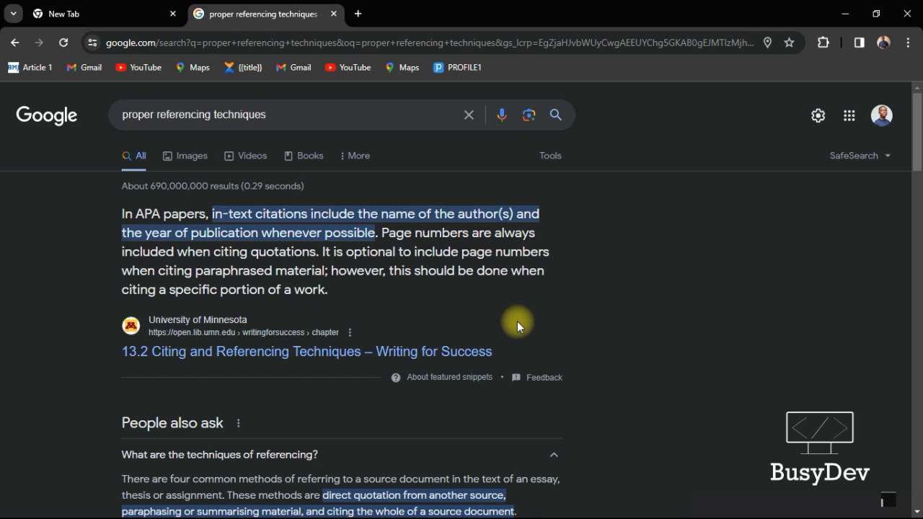
# Search 'scribbr' in a new Chrome tab and open the Scribbr website from the top result
pyautogui.scroll(-2, 517, 321)
pyautogui.scroll(2, 517, 321)
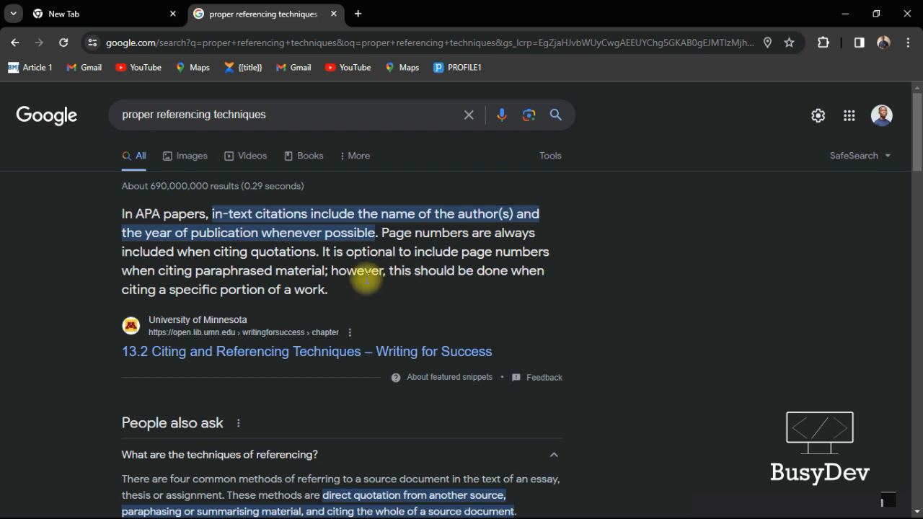
pyautogui.click(359, 14)
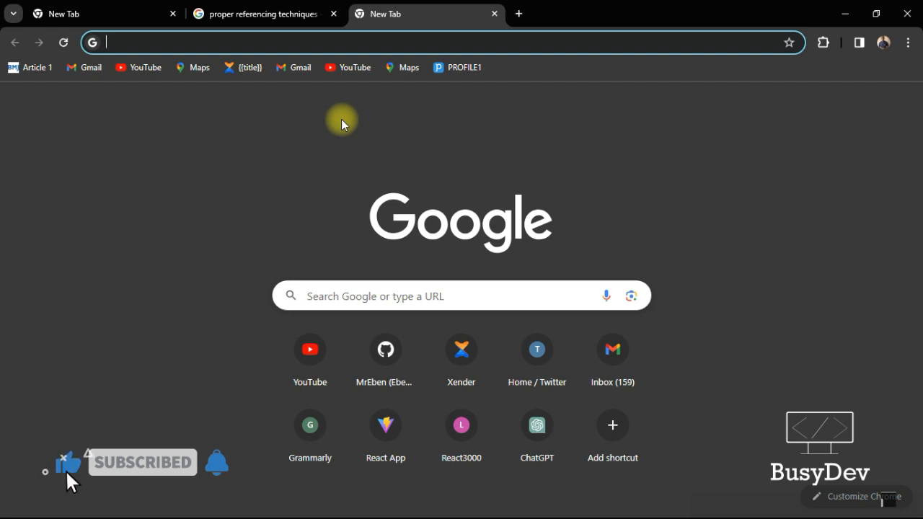
pyautogui.write('scribbr')
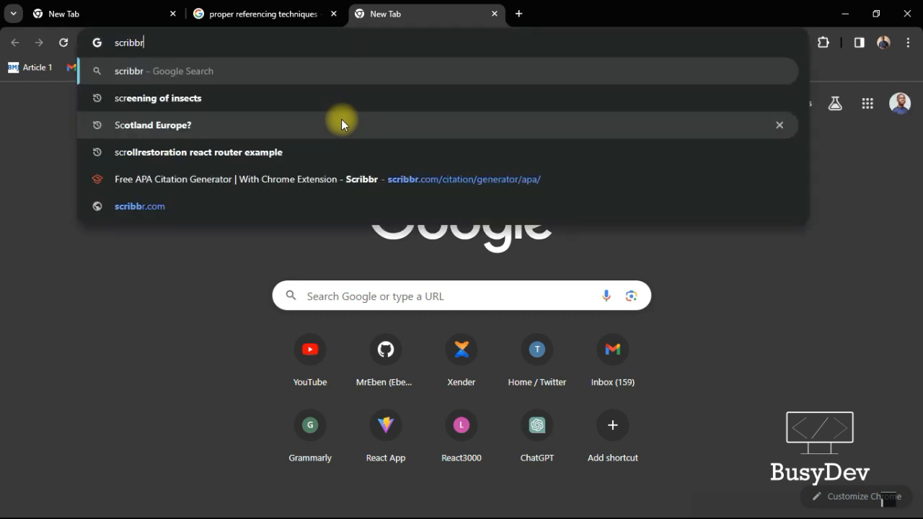
pyautogui.press('Return')
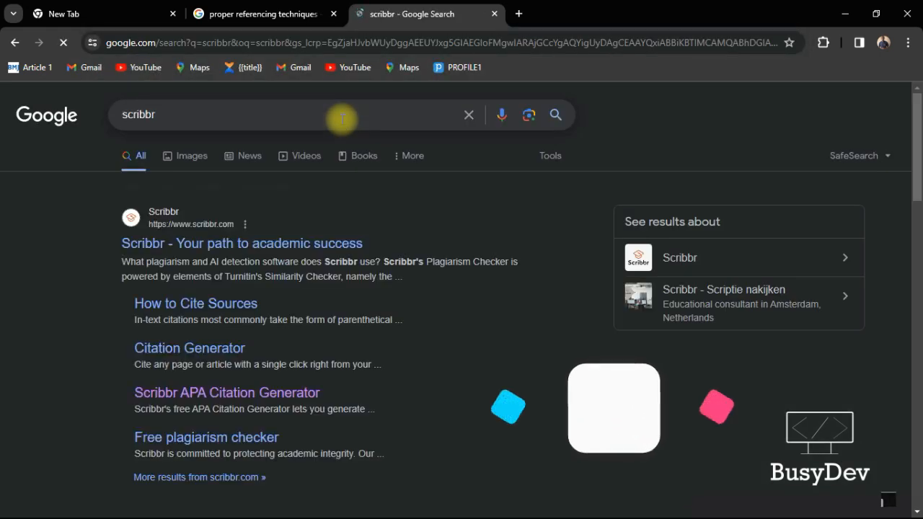
pyautogui.scroll(-1, 298, 273)
pyautogui.scroll(-1, 298, 272)
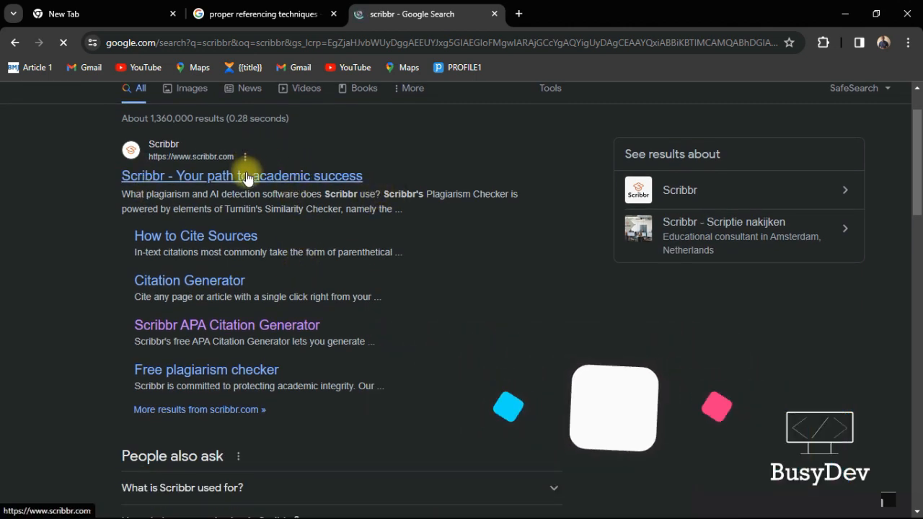
pyautogui.click(246, 176)
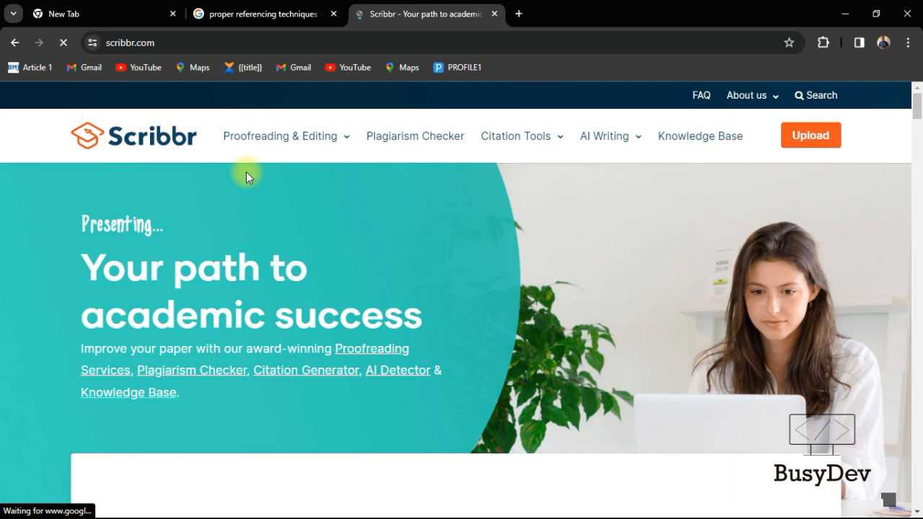
# Scroll down Scribbr's homepage and open the Citation Generator card
pyautogui.scroll(-5, 376, 264)
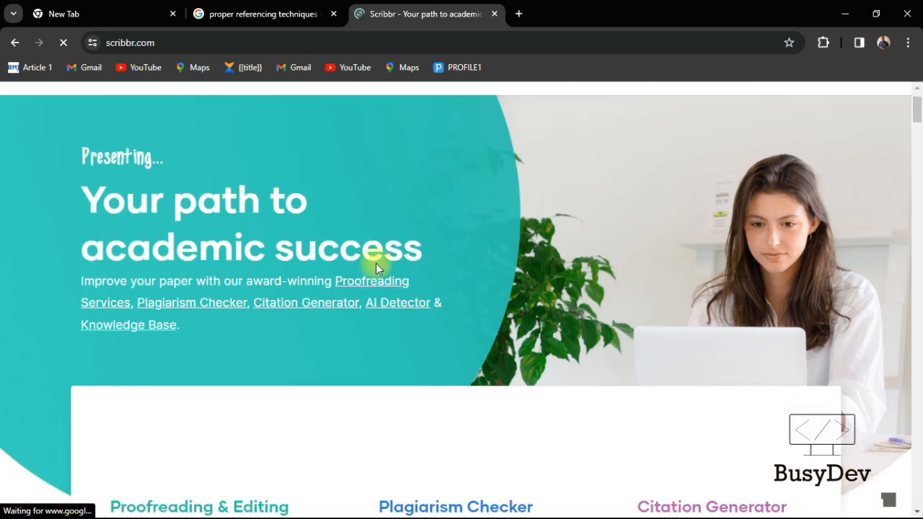
pyautogui.scroll(-3, 377, 265)
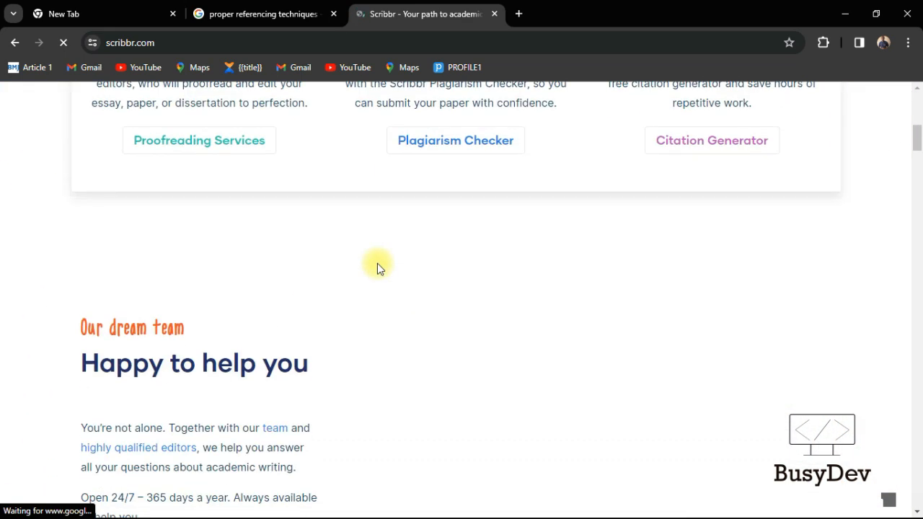
pyautogui.scroll(4, 377, 265)
pyautogui.scroll(-1, 377, 268)
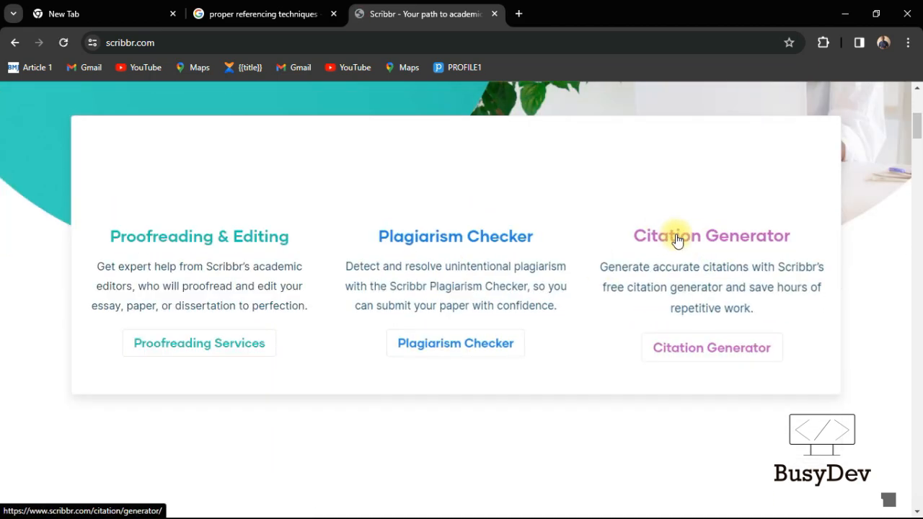
pyautogui.click(676, 240)
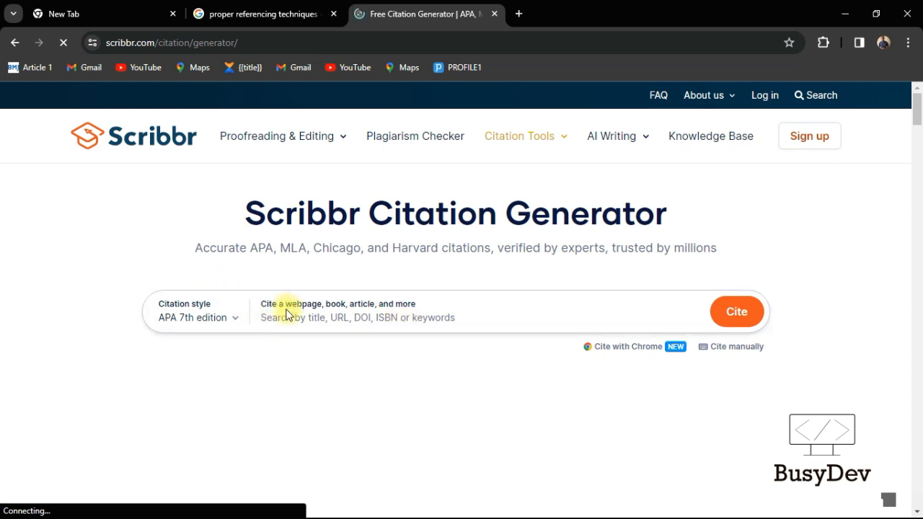
# Sign up for a Scribbr account using the suggested Google account
pyautogui.moveTo(285, 307); pyautogui.dragTo(424, 308)
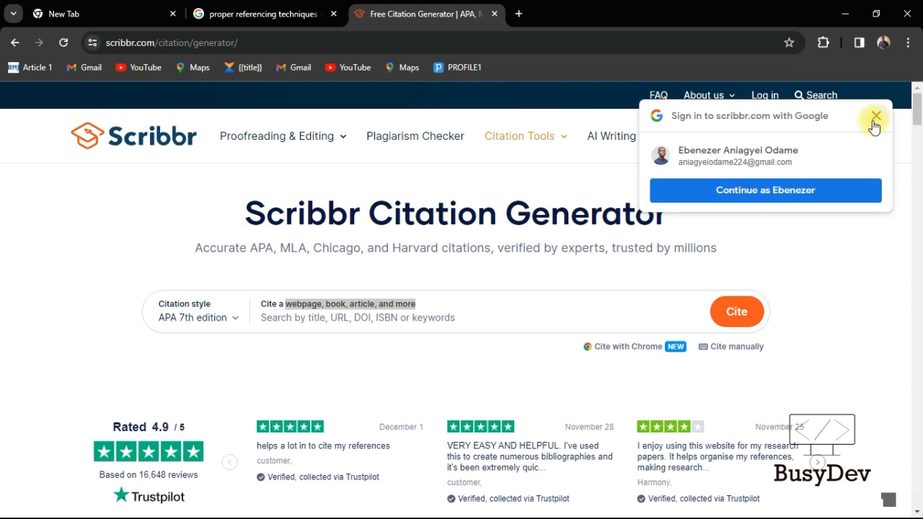
pyautogui.click(681, 189)
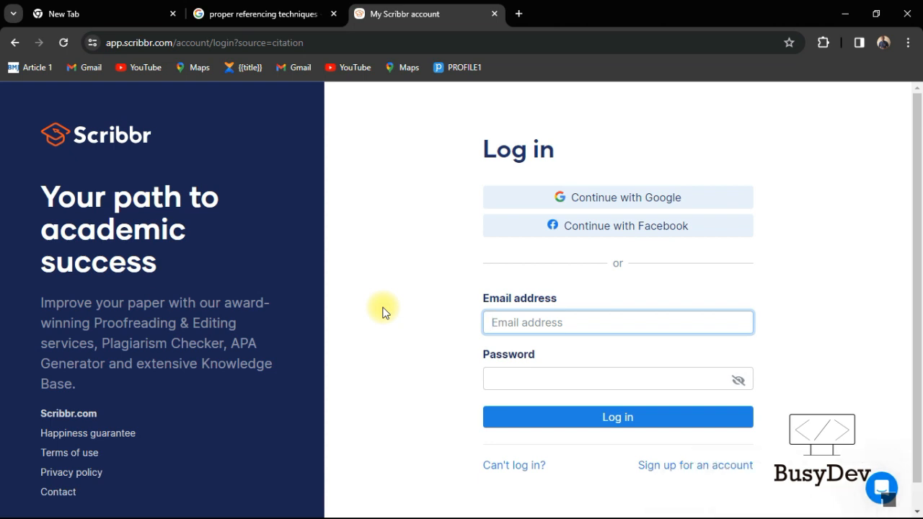
pyautogui.click(596, 206)
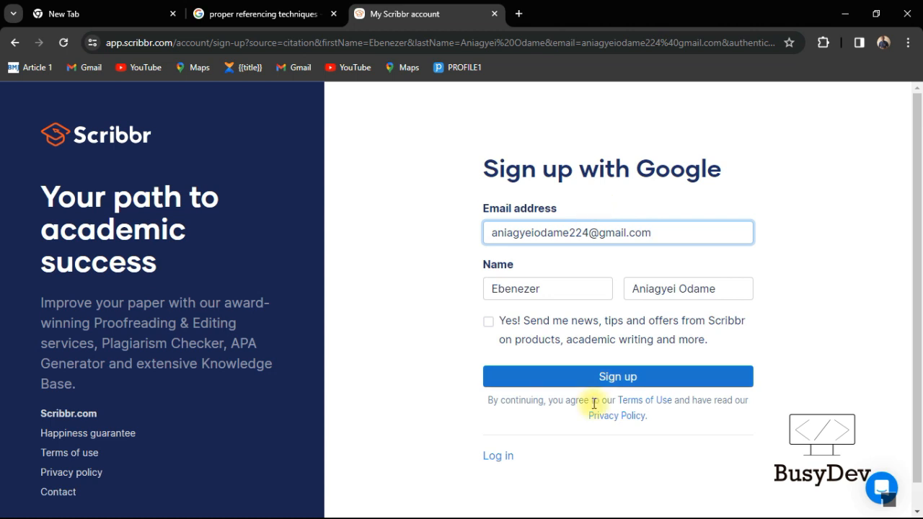
pyautogui.click(593, 377)
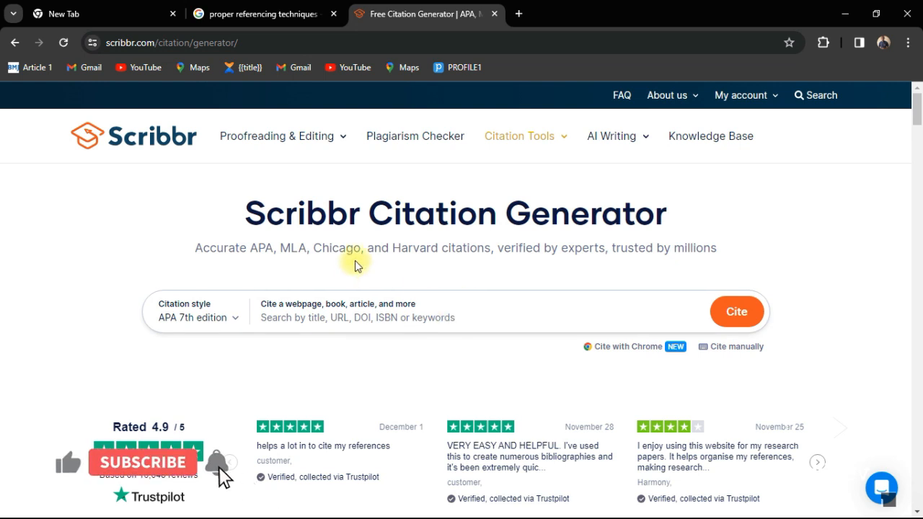
# Open a blank Chrome tab and copy the Word sentence from 'There' to 'goats'
pyautogui.click(518, 15)
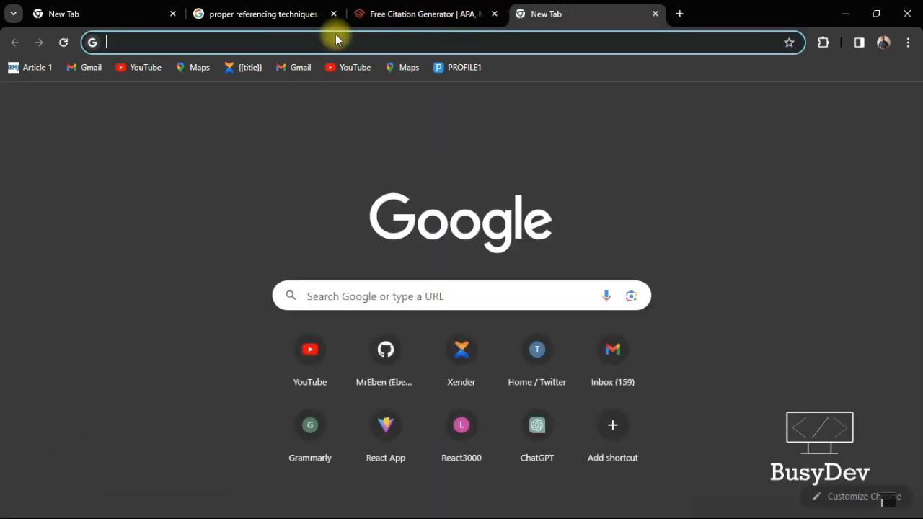
pyautogui.hotkey('alt', 'Tab')
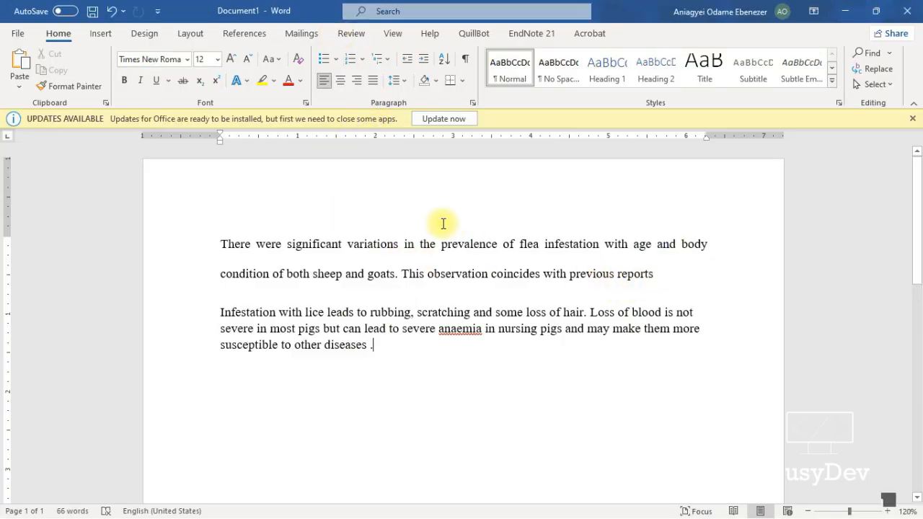
pyautogui.moveTo(395, 276); pyautogui.dragTo(211, 213)
pyautogui.hotkey('ctrl', 'c')
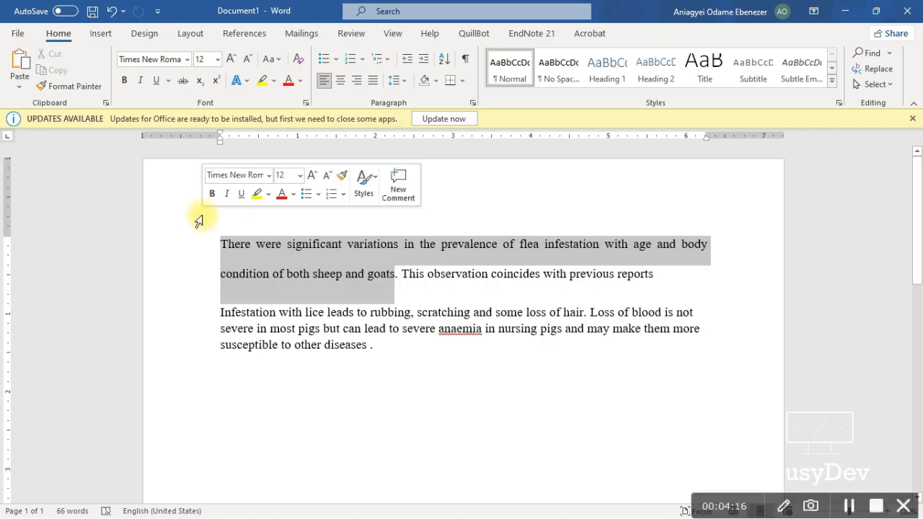
pyautogui.hotkey('alt', 'Tab')
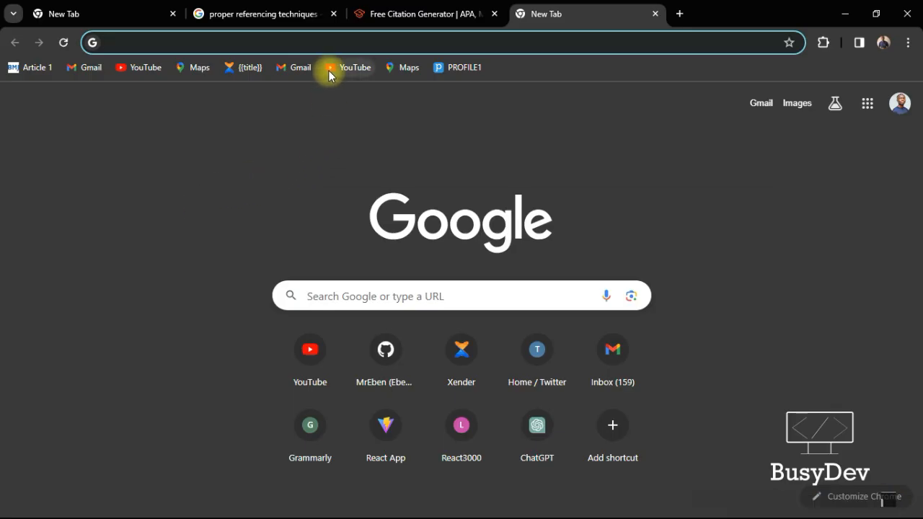
# Search the pasted sentence and open the PMC article on ectoparasites in small ruminants around Sekela
pyautogui.click(330, 42)
pyautogui.hotkey('ctrl', 'v')
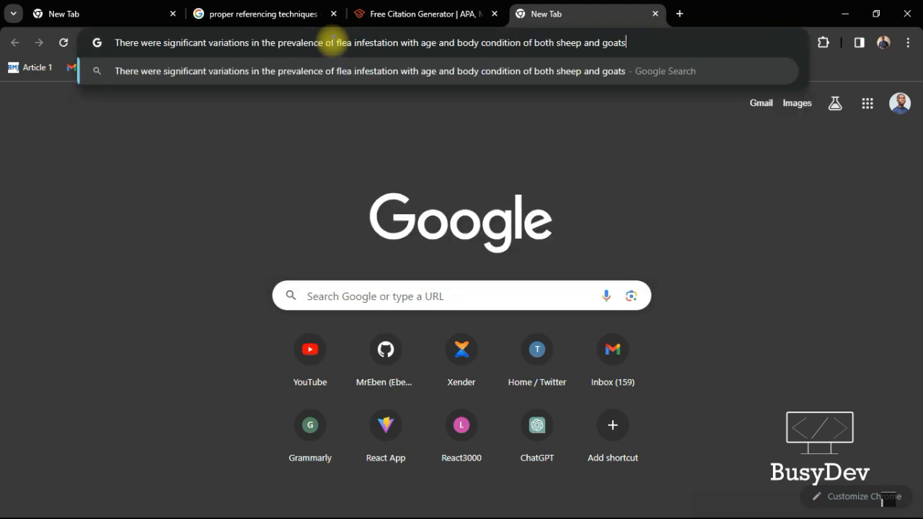
pyautogui.press('Return')
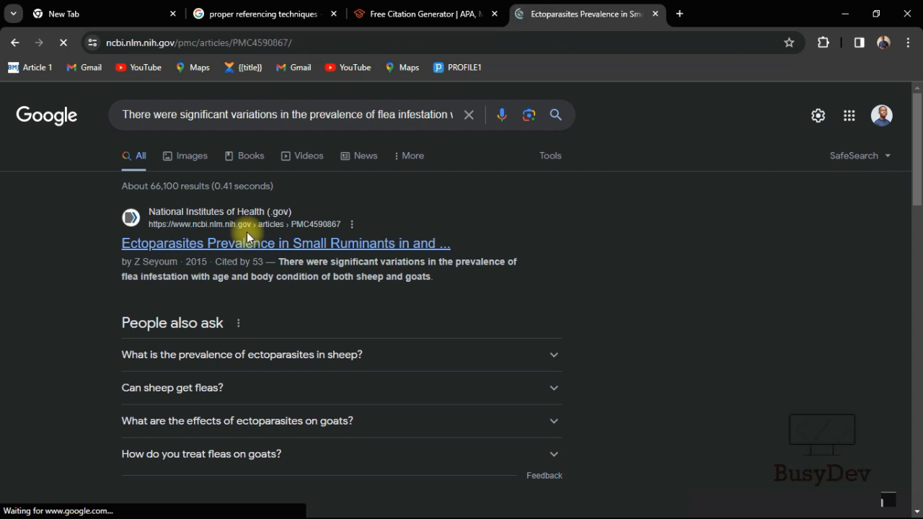
pyautogui.scroll(-3, 257, 330)
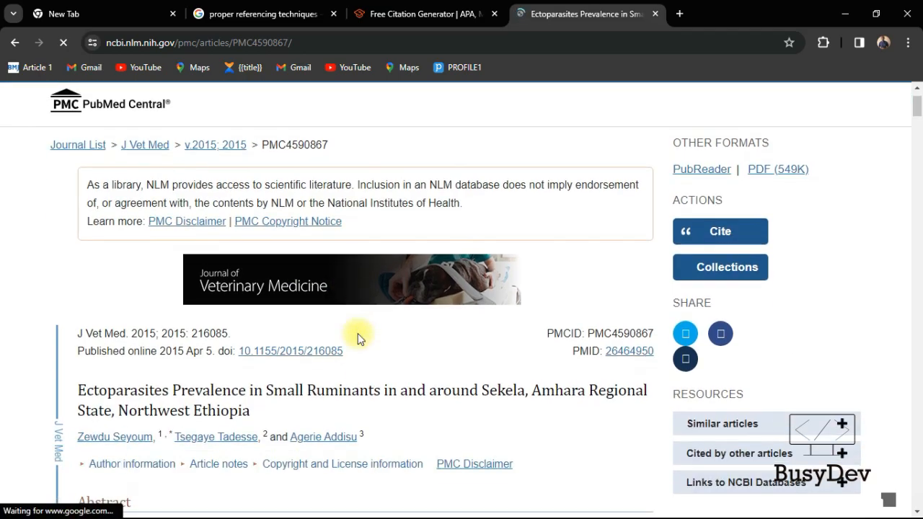
pyautogui.scroll(-7, 319, 296)
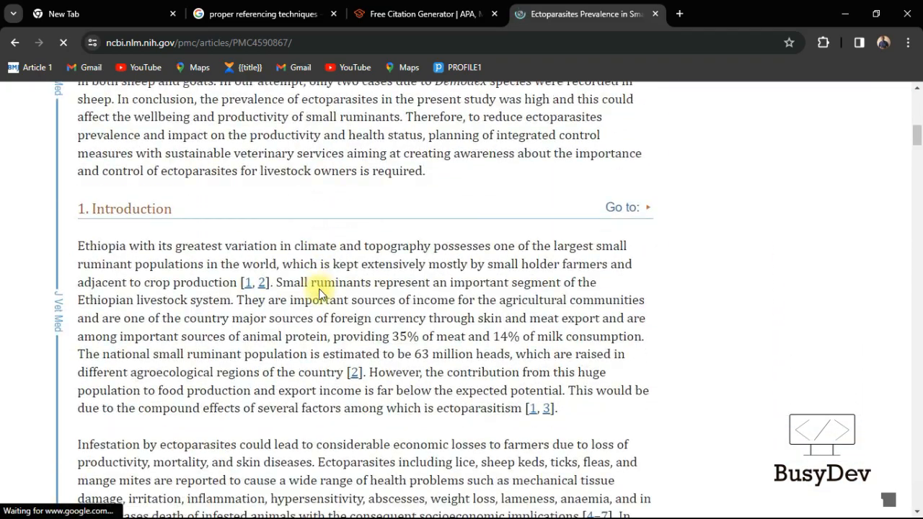
pyautogui.scroll(-4, 320, 289)
pyautogui.scroll(10, 321, 289)
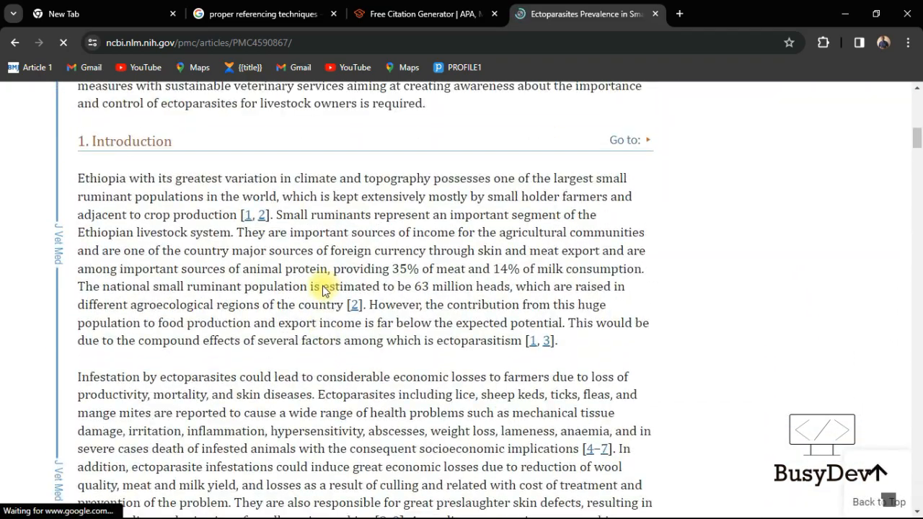
pyautogui.scroll(5, 321, 289)
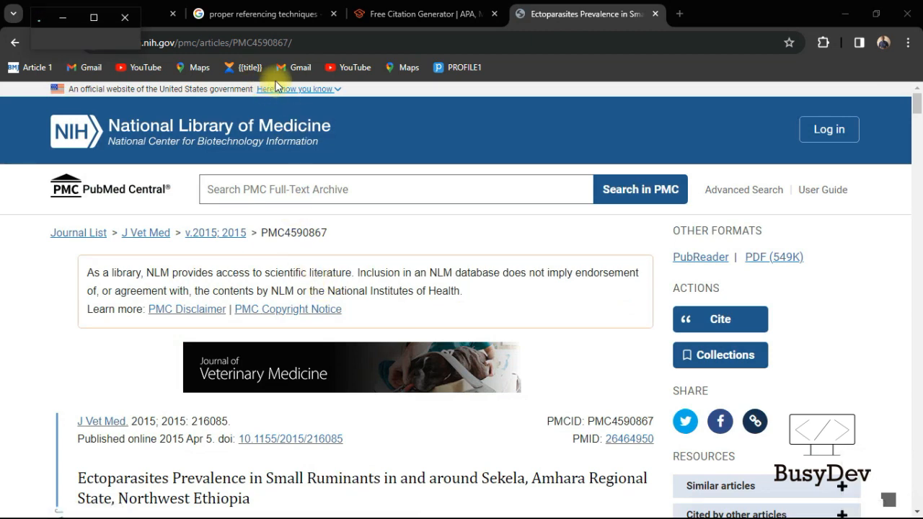
pyautogui.scroll(-1, 613, 335)
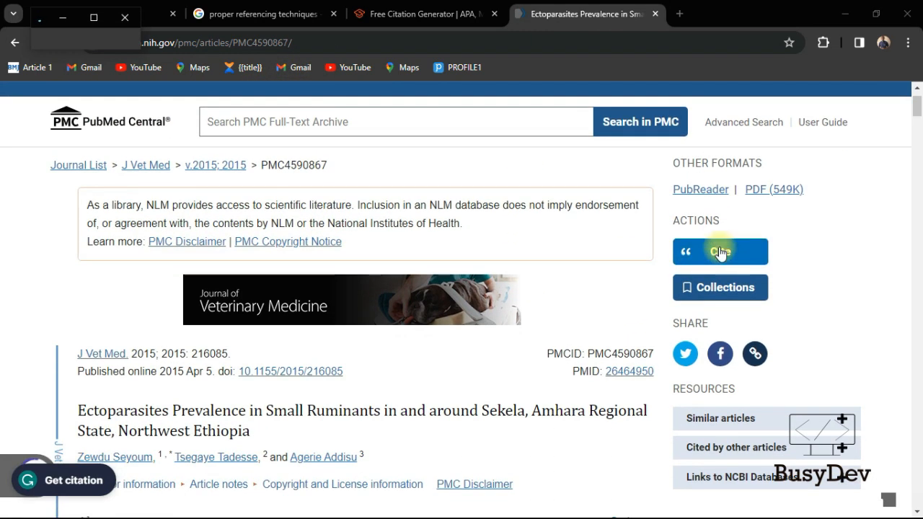
pyautogui.click(717, 252)
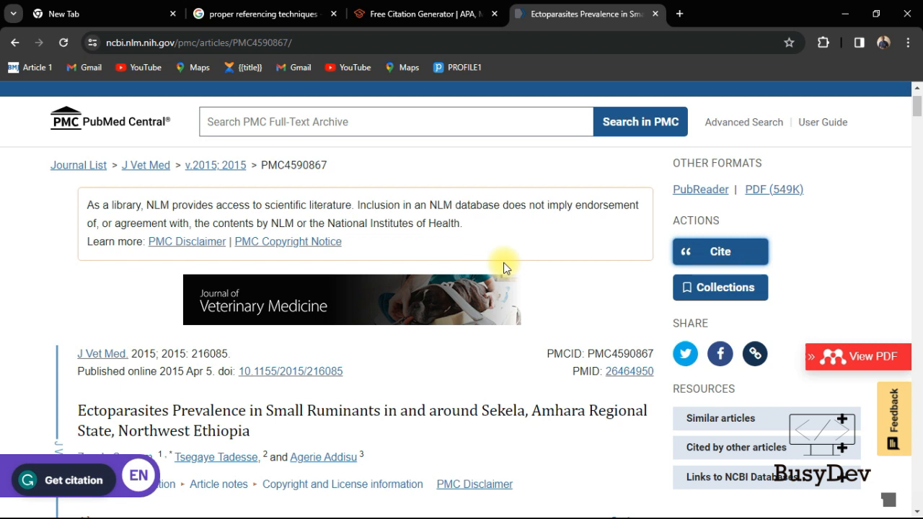
pyautogui.scroll(-4, 503, 262)
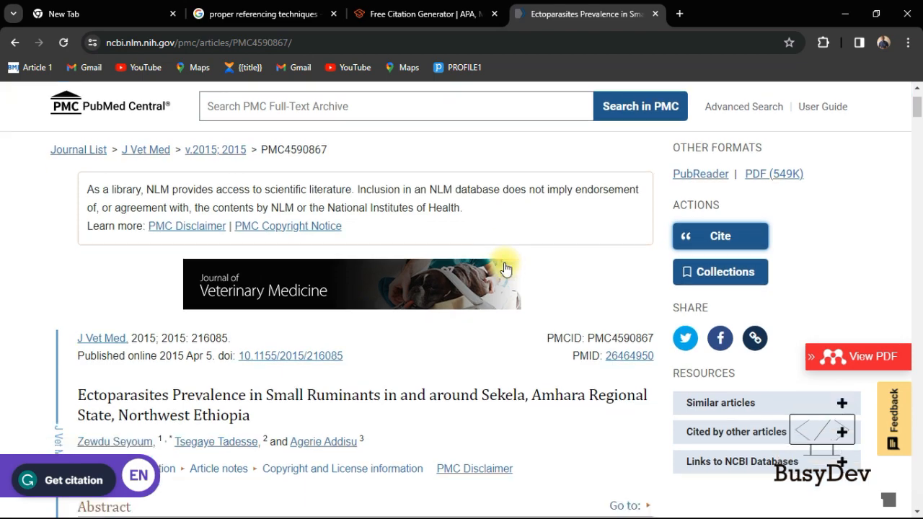
pyautogui.scroll(4, 505, 263)
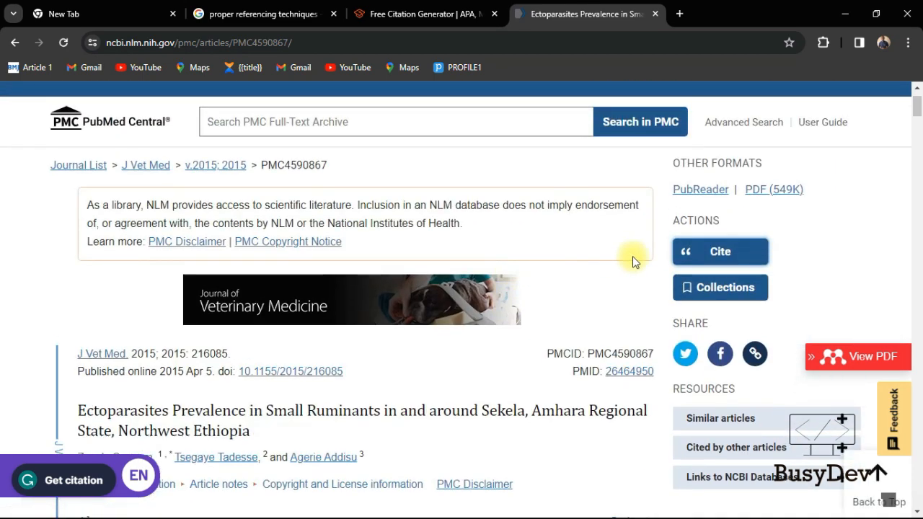
# Get the article's APA citation from PMC's Cite box, select it and copy it back to Word
pyautogui.click(722, 252)
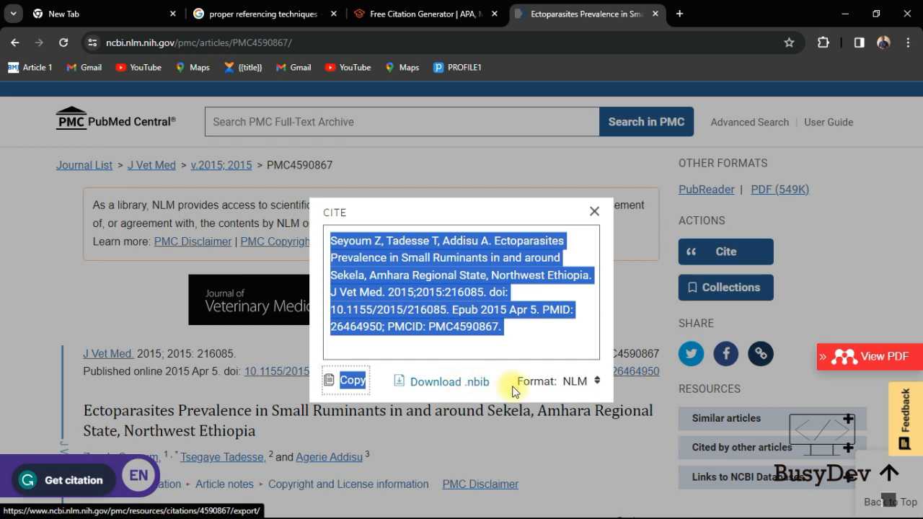
pyautogui.click(595, 382)
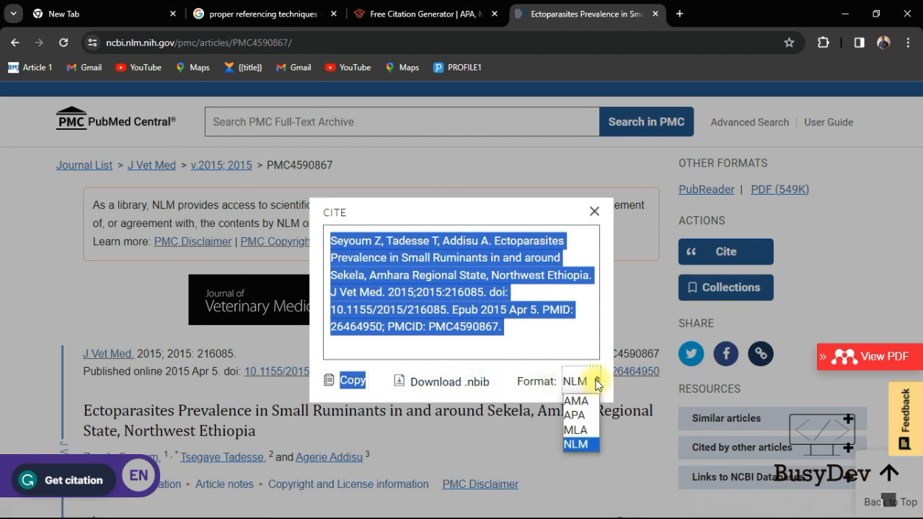
pyautogui.click(588, 418)
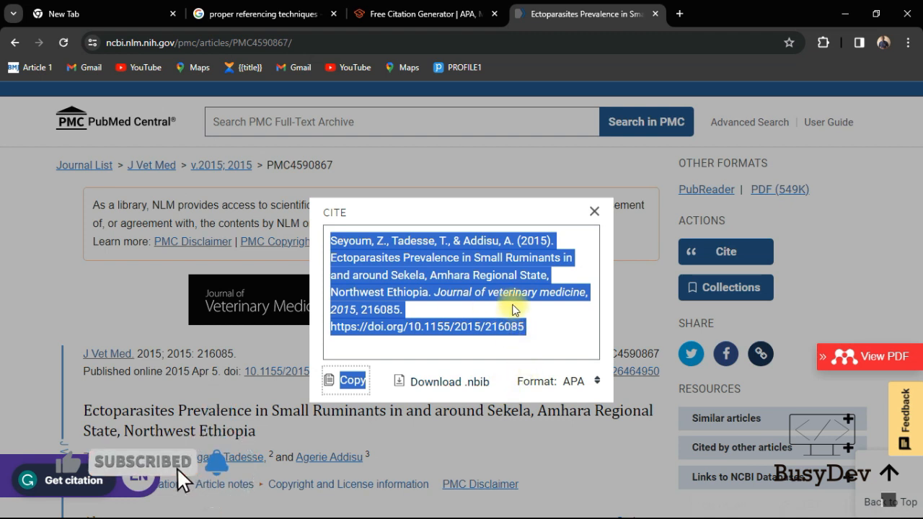
pyautogui.click(591, 380)
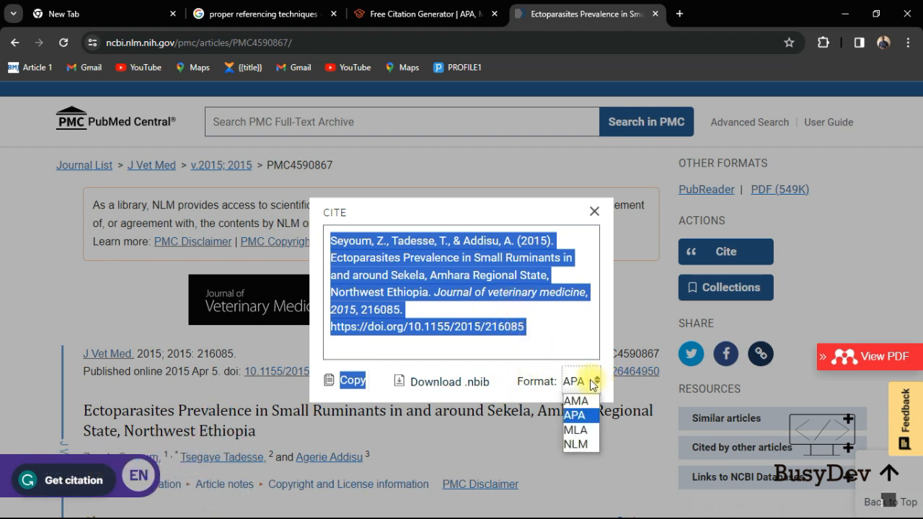
pyautogui.click(583, 330)
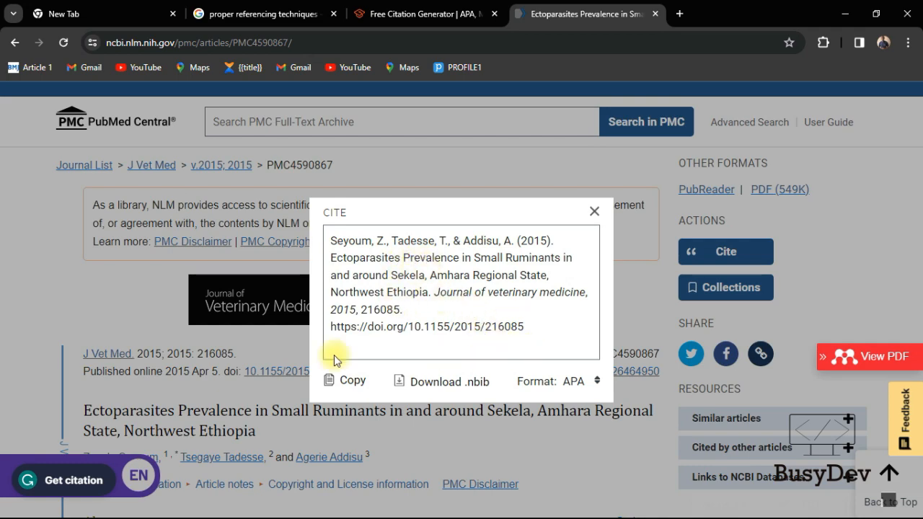
pyautogui.click(345, 380)
pyautogui.hotkey('ctrl', 'c')
pyautogui.hotkey('alt', 'Tab')
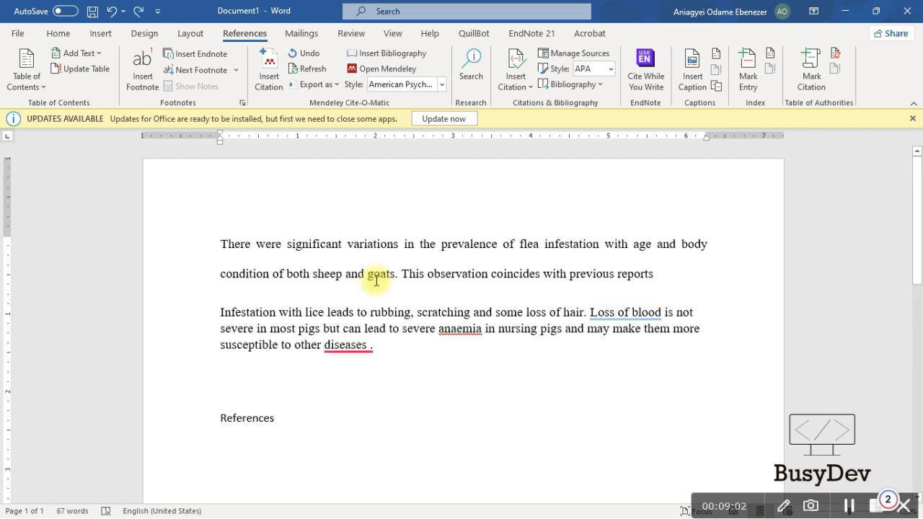
# Insert a References bibliography block and start a new line inside it
pyautogui.click(585, 85)
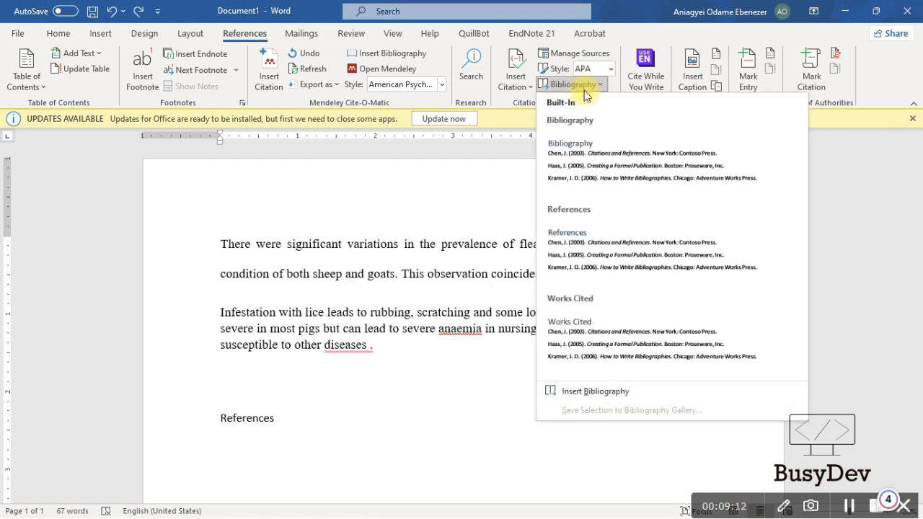
pyautogui.click(625, 229)
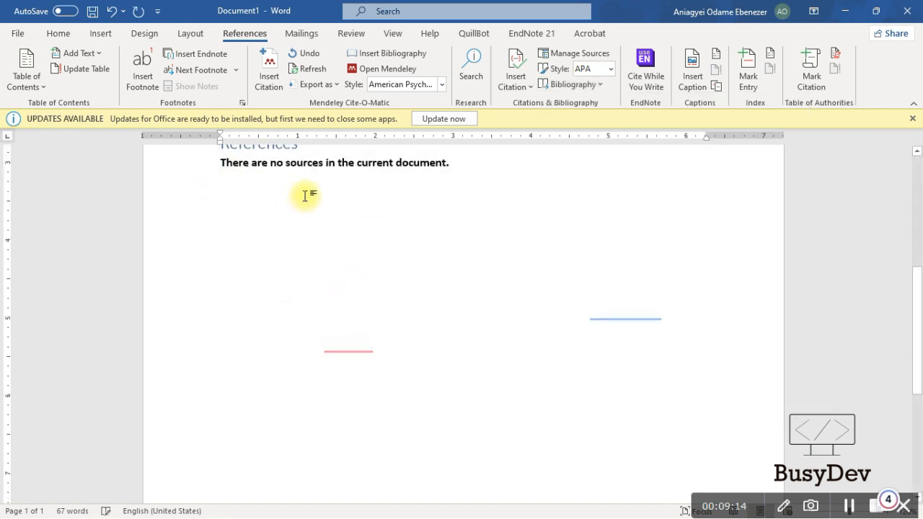
pyautogui.scroll(2, 305, 194)
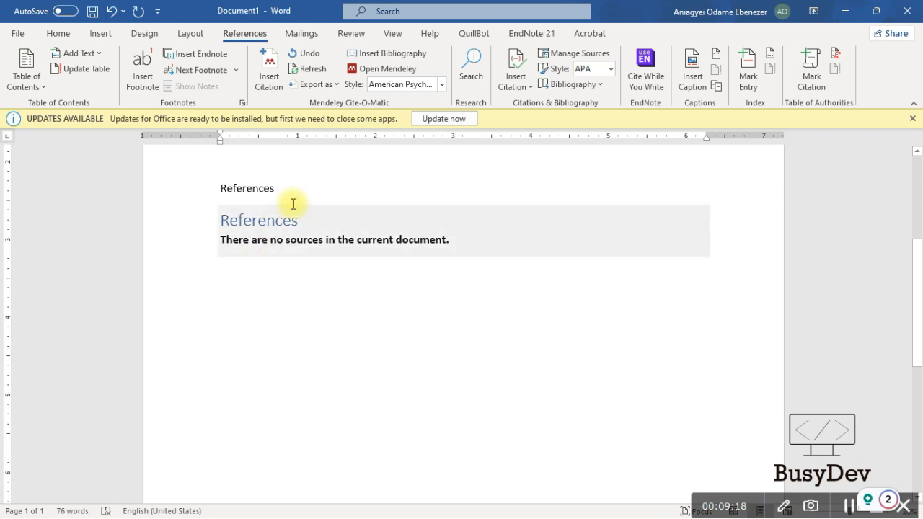
pyautogui.click(322, 228)
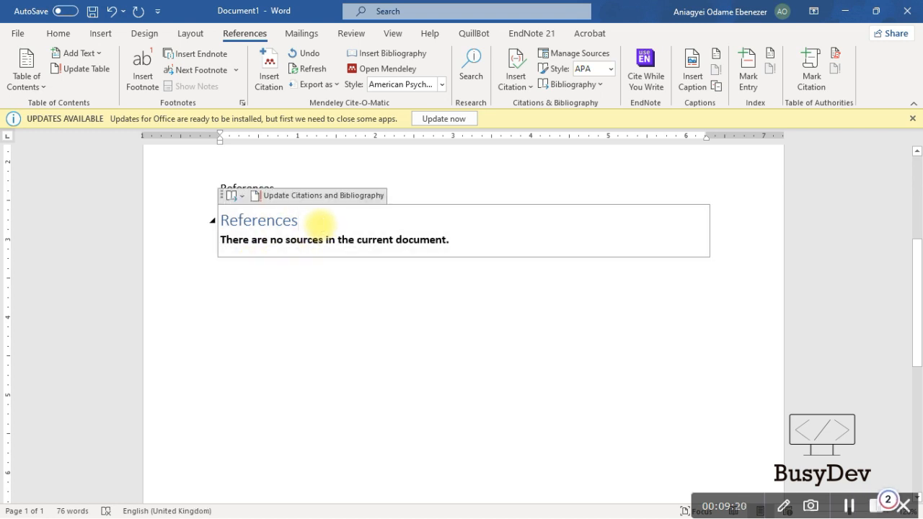
pyautogui.press('Return')
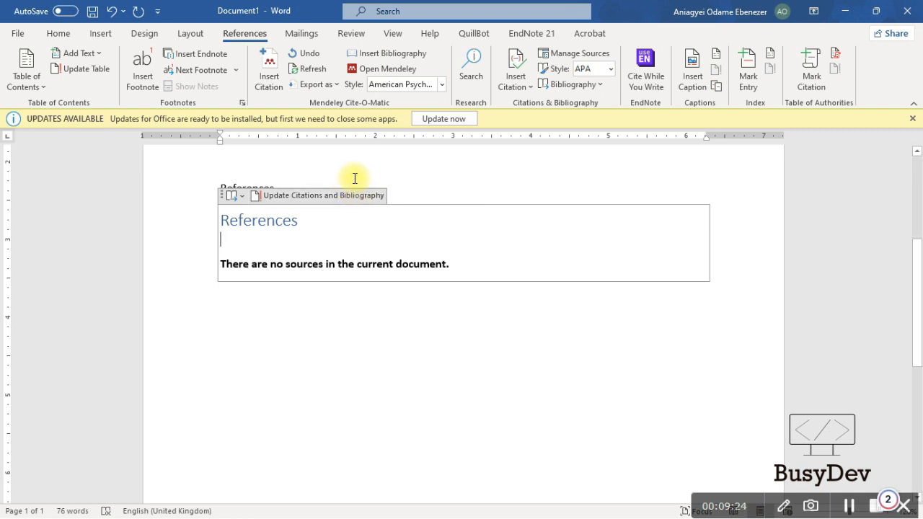
# Delete the old plain 'References' line
pyautogui.scroll(5, 355, 186)
pyautogui.moveTo(280, 419); pyautogui.dragTo(216, 416)
pyautogui.press('BackSpace')
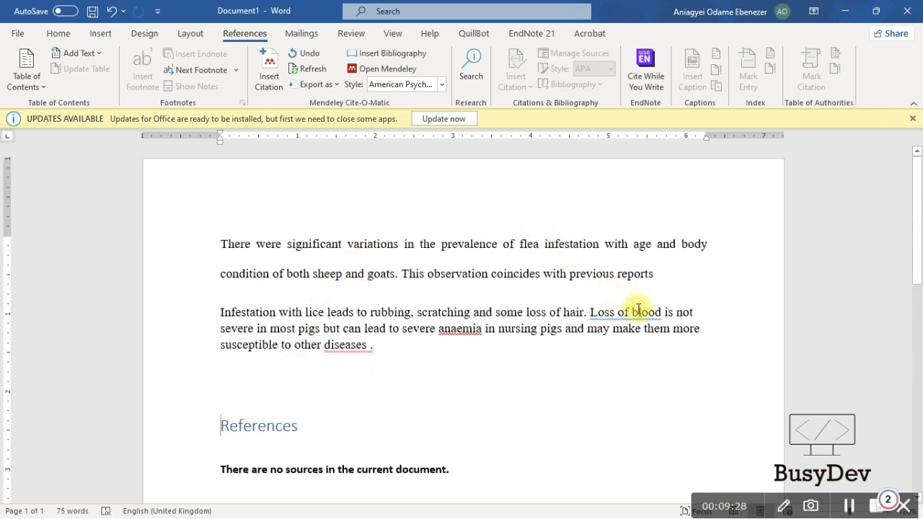
# Paste the copied APA citation into the References block
pyautogui.scroll(-2, 342, 353)
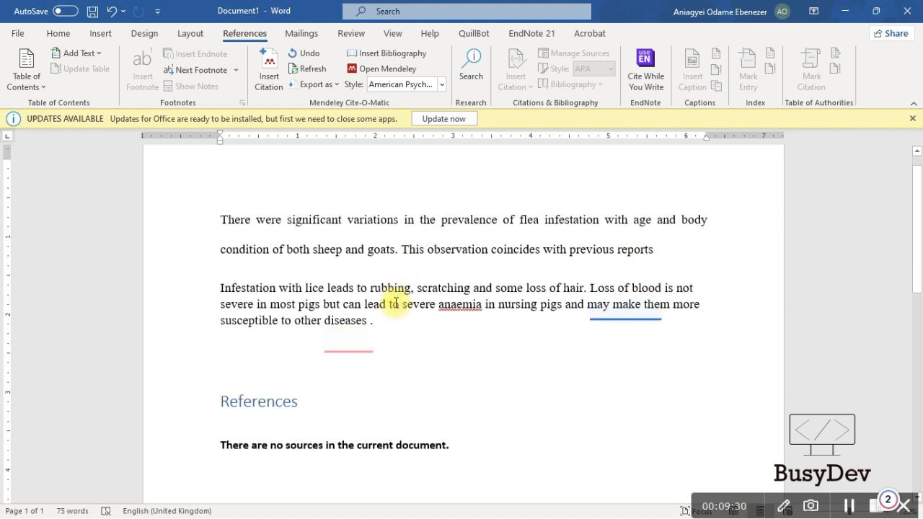
pyautogui.click(277, 375)
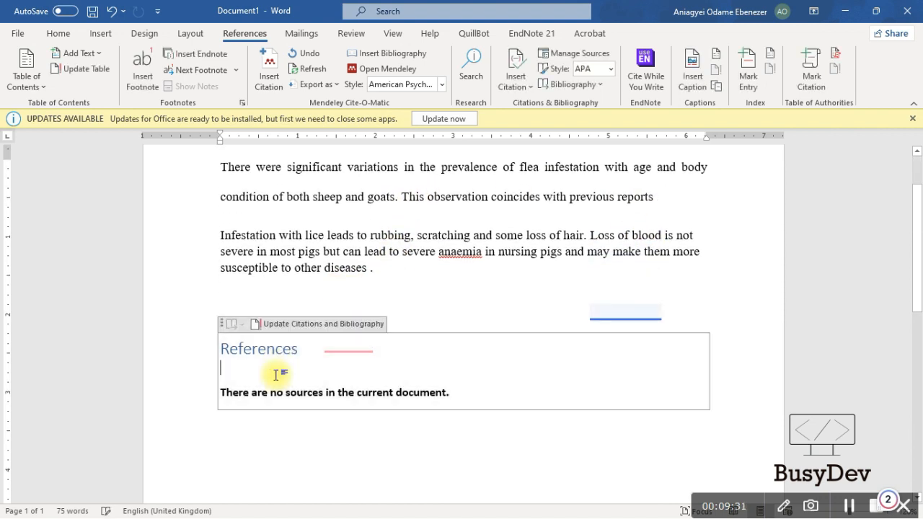
pyautogui.click(287, 247)
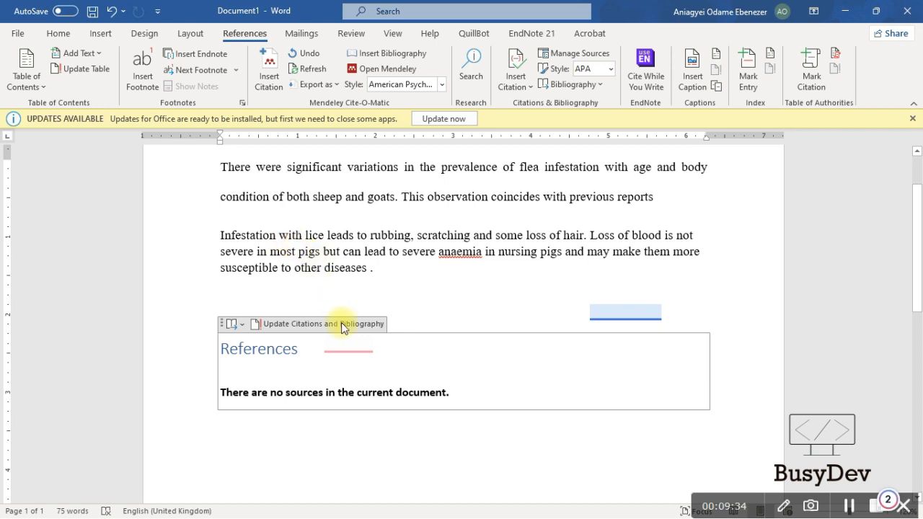
pyautogui.click(318, 364)
pyautogui.hotkey('ctrl', 'v')
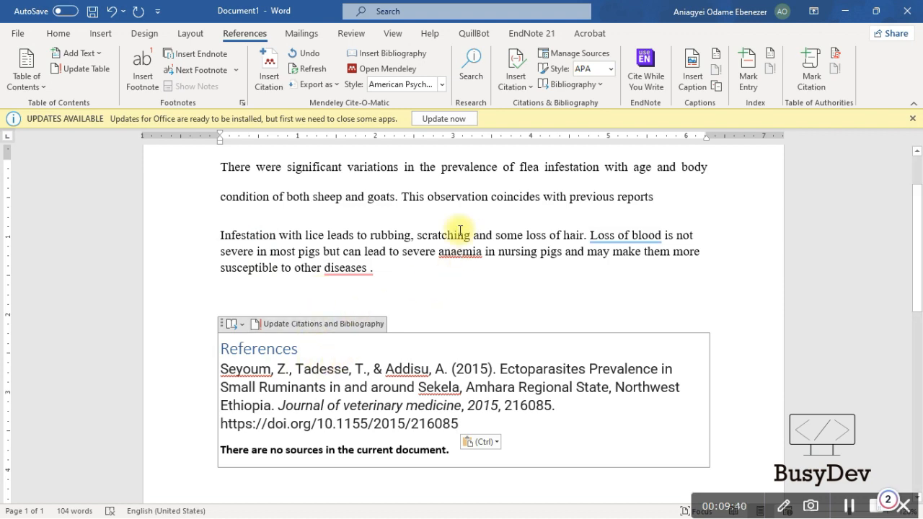
pyautogui.hotkey('alt', 'Tab')
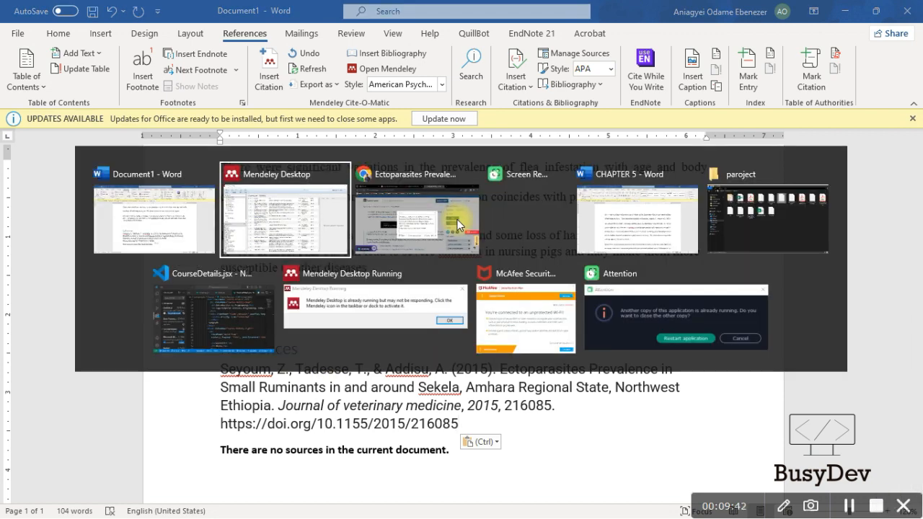
# Close PMC's citation box and paste the article's URL into Scribbr's citation search
pyautogui.click(457, 224)
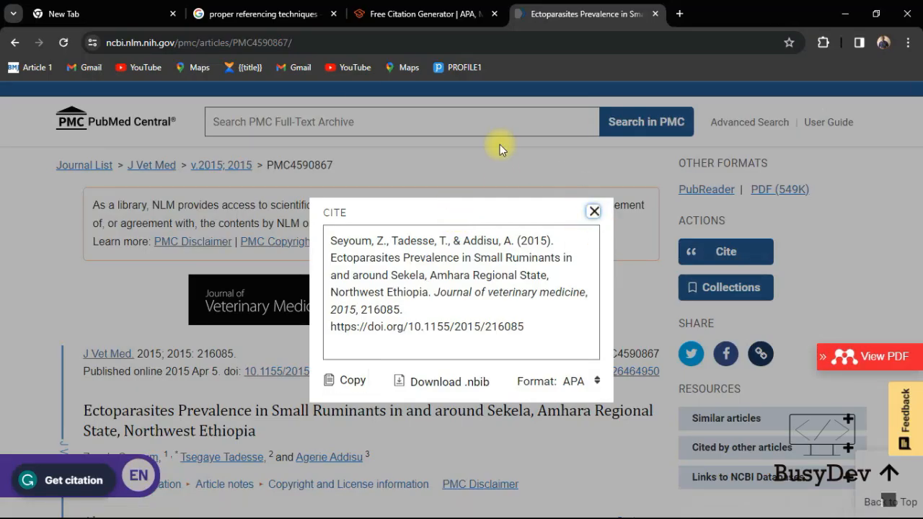
pyautogui.click(500, 144)
pyautogui.click(288, 43)
pyautogui.hotkey('ctrl', 'c')
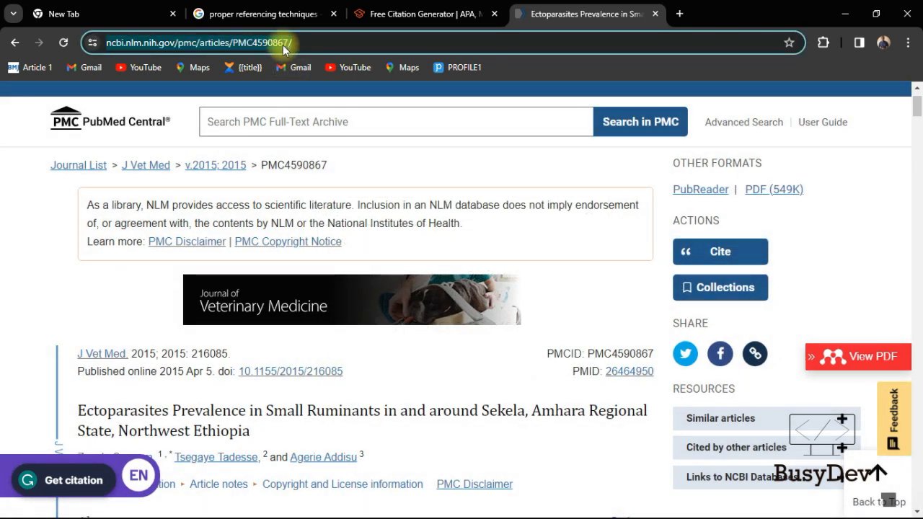
pyautogui.click(414, 14)
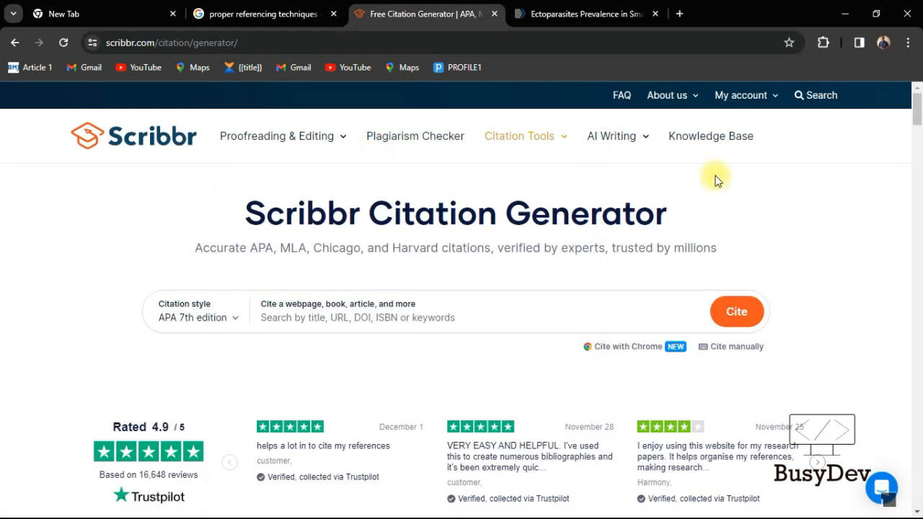
pyautogui.click(389, 316)
pyautogui.hotkey('ctrl', 'v')
pyautogui.press('Return')
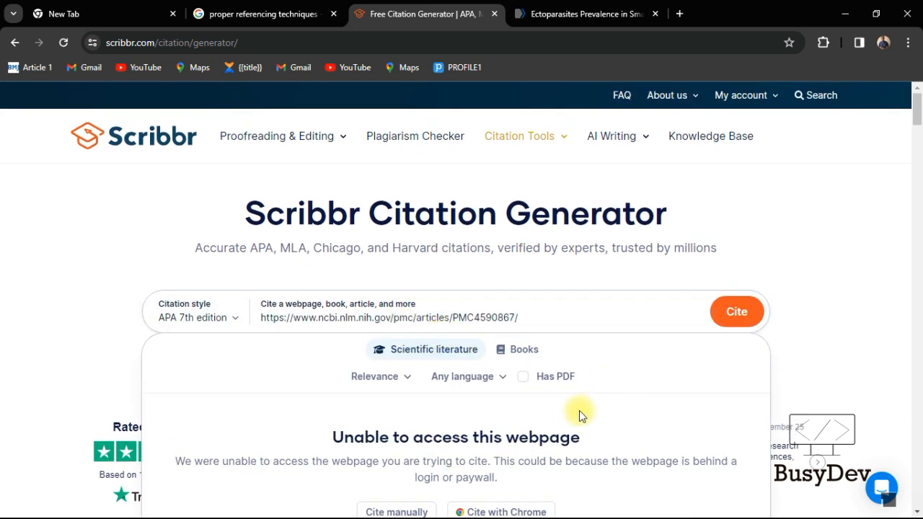
# After Scribbr fails to access the page, choose to enter the citation details manually
pyautogui.scroll(-3, 581, 413)
pyautogui.scroll(-1, 586, 409)
pyautogui.scroll(2, 590, 407)
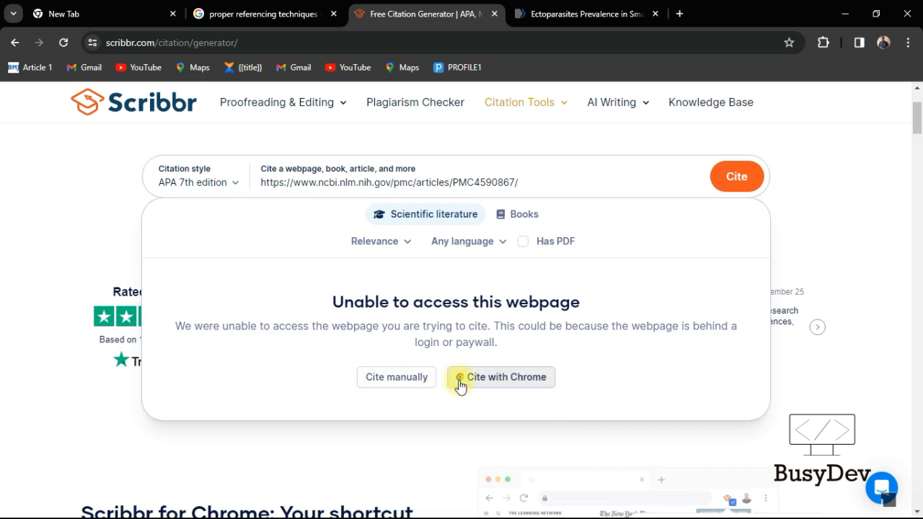
pyautogui.click(415, 378)
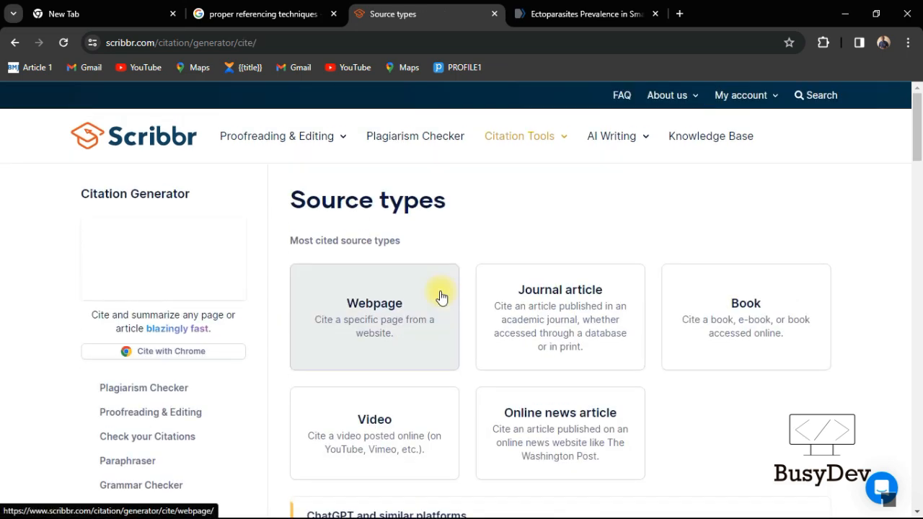
# Open Scribbr's manual citation form for a webpage
pyautogui.scroll(-2, 441, 297)
pyautogui.click(416, 185)
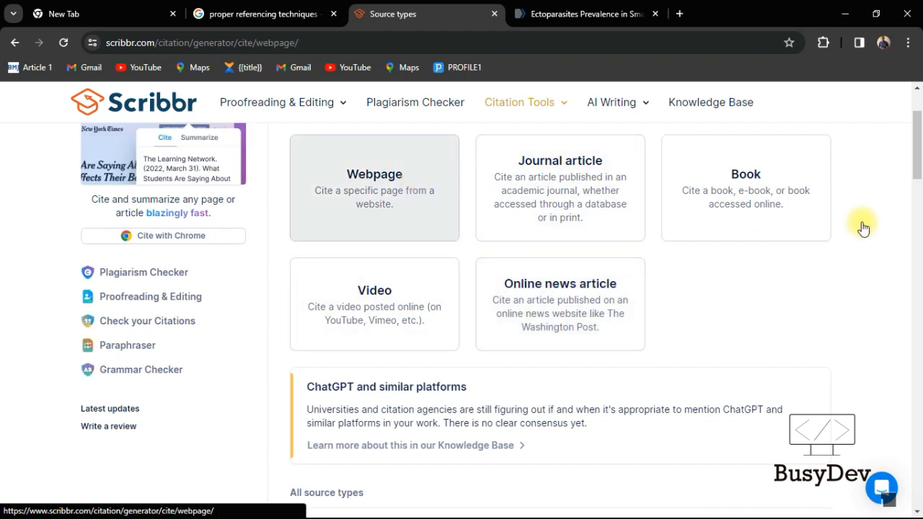
pyautogui.scroll(-2, 549, 311)
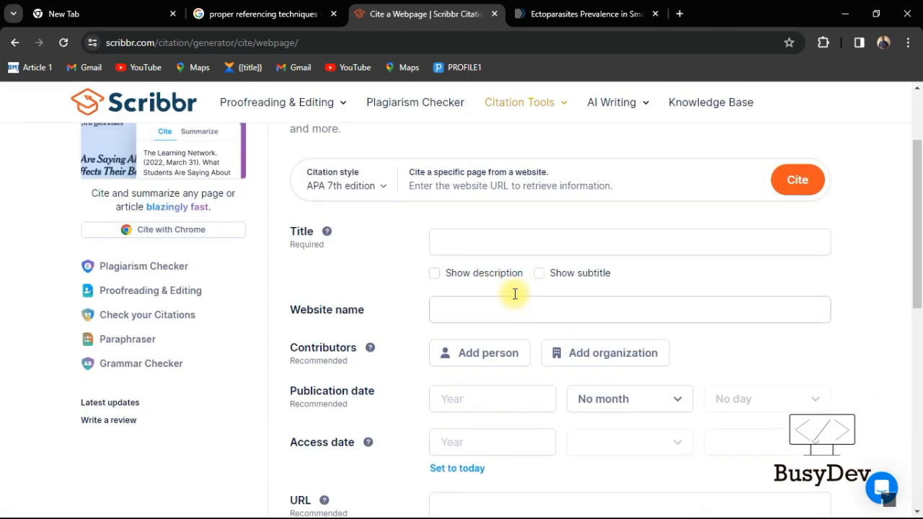
pyautogui.scroll(-1, 515, 305)
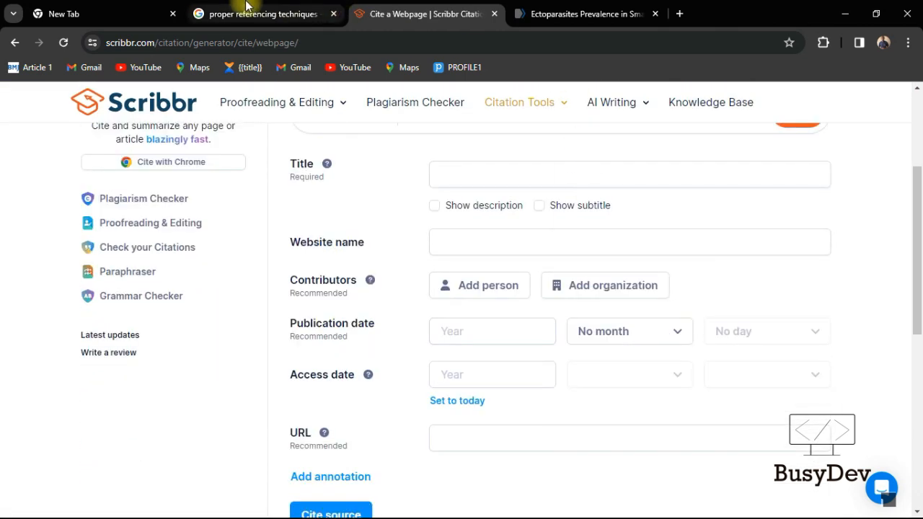
# Copy the article's full title from PMC and paste it into the Title field
pyautogui.click(583, 14)
pyautogui.scroll(1, 435, 248)
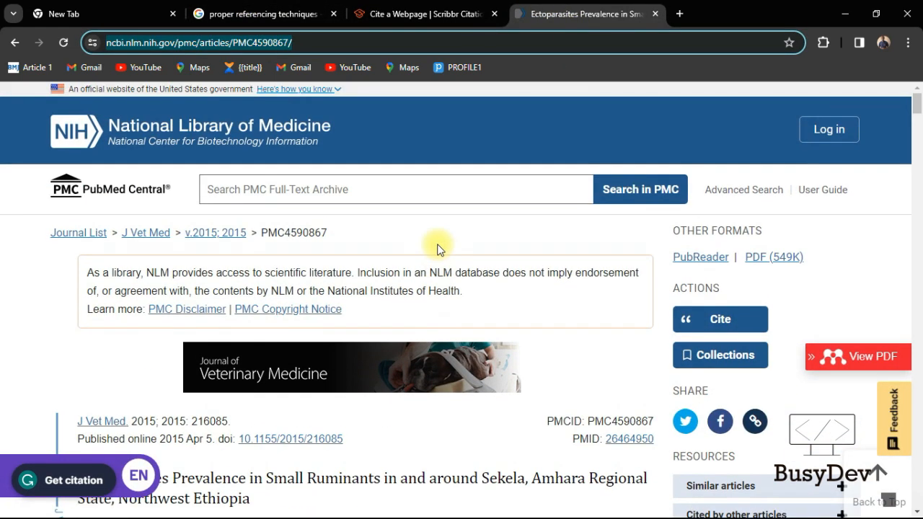
pyautogui.scroll(-2, 438, 249)
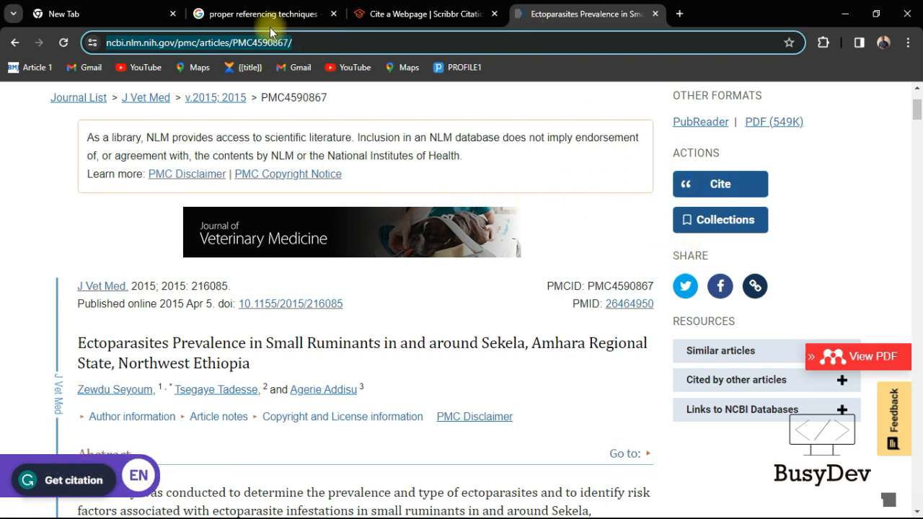
pyautogui.scroll(1, 378, 221)
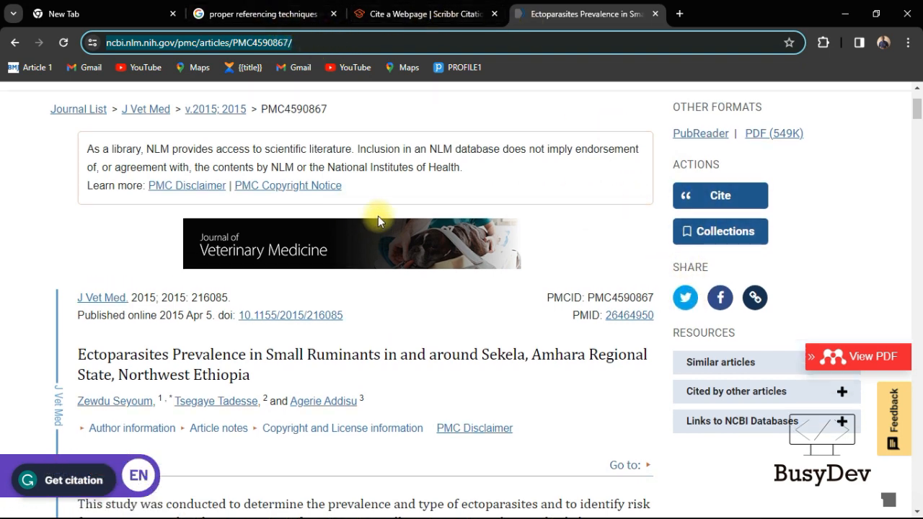
pyautogui.scroll(1, 118, 124)
pyautogui.scroll(1, 200, 256)
pyautogui.scroll(-2, 264, 267)
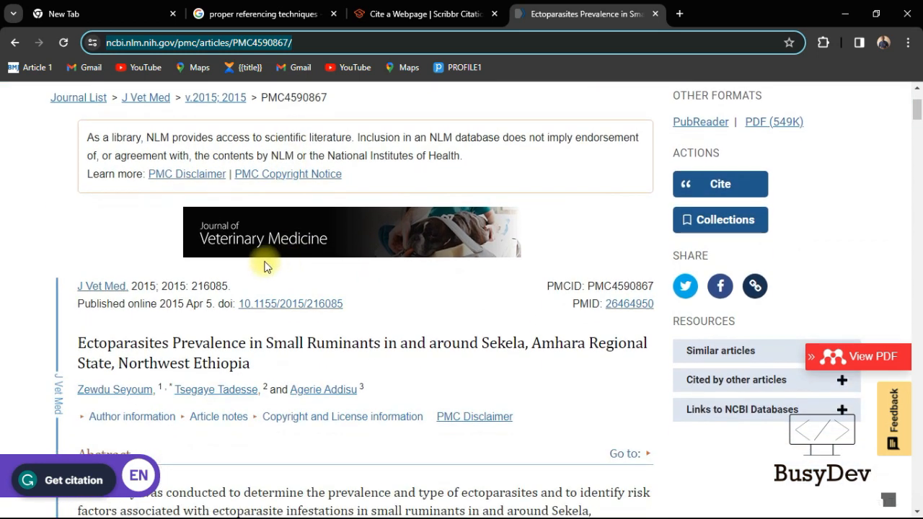
pyautogui.scroll(-2, 264, 267)
pyautogui.moveTo(264, 232); pyautogui.dragTo(67, 192)
pyautogui.hotkey('ctrl', 'c')
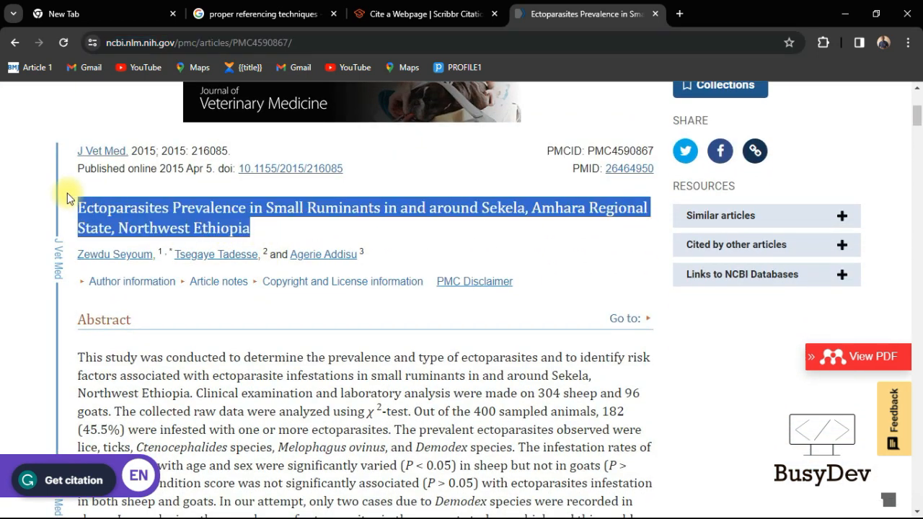
pyautogui.click(404, 13)
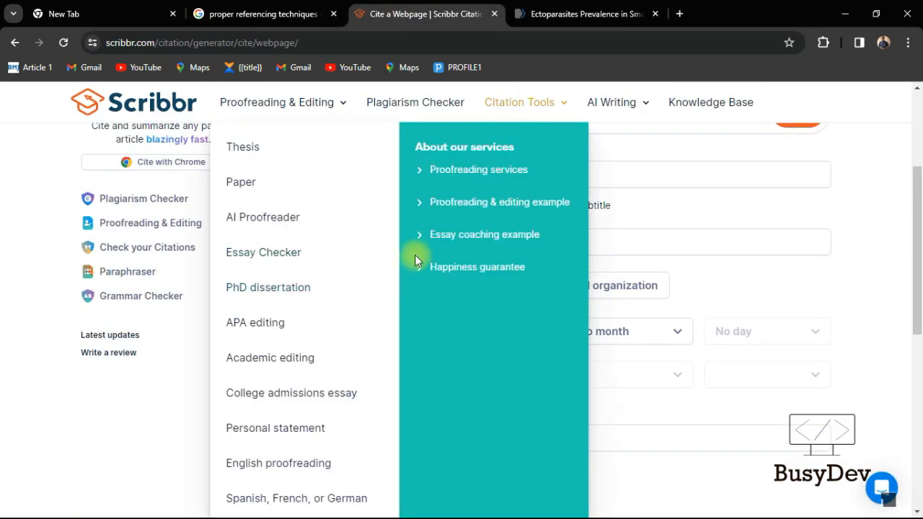
pyautogui.click(515, 167)
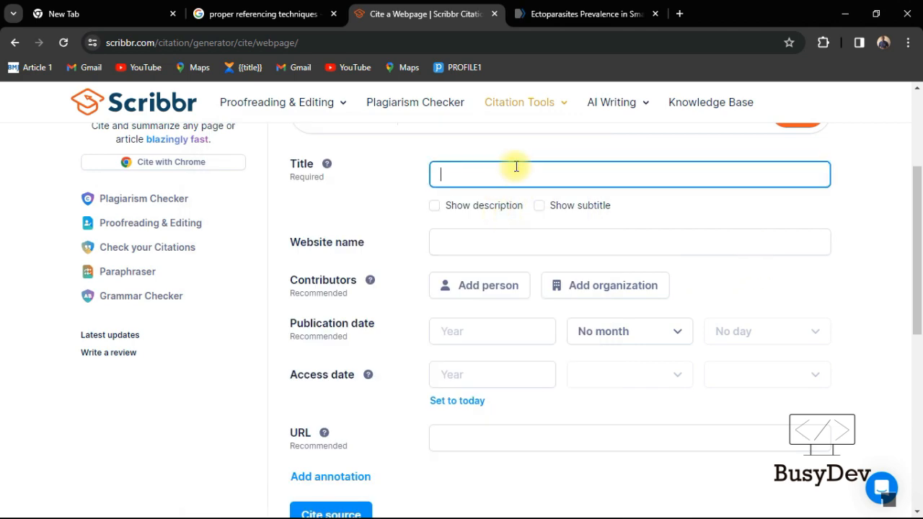
pyautogui.hotkey('ctrl', 'v')
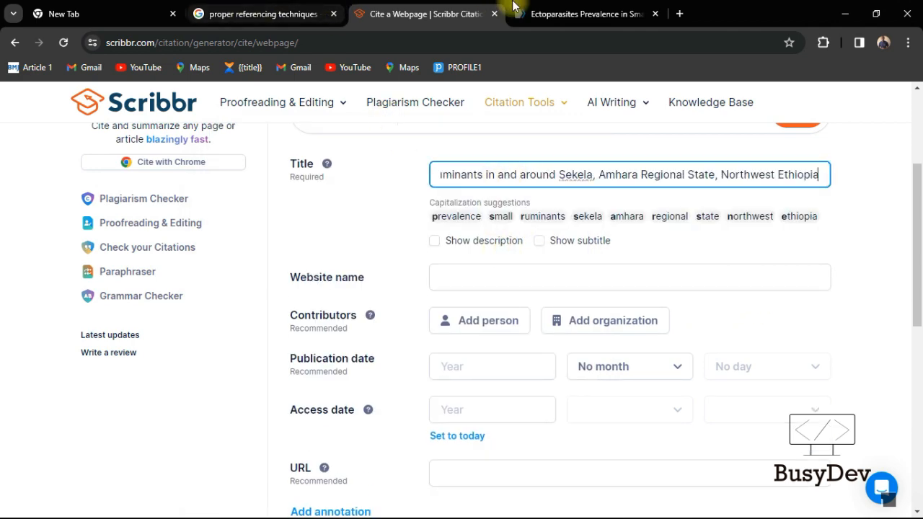
# Go to the PubMed Central home page, then return to the citation form
pyautogui.click(554, 7)
pyautogui.scroll(4, 150, 296)
pyautogui.click(145, 189)
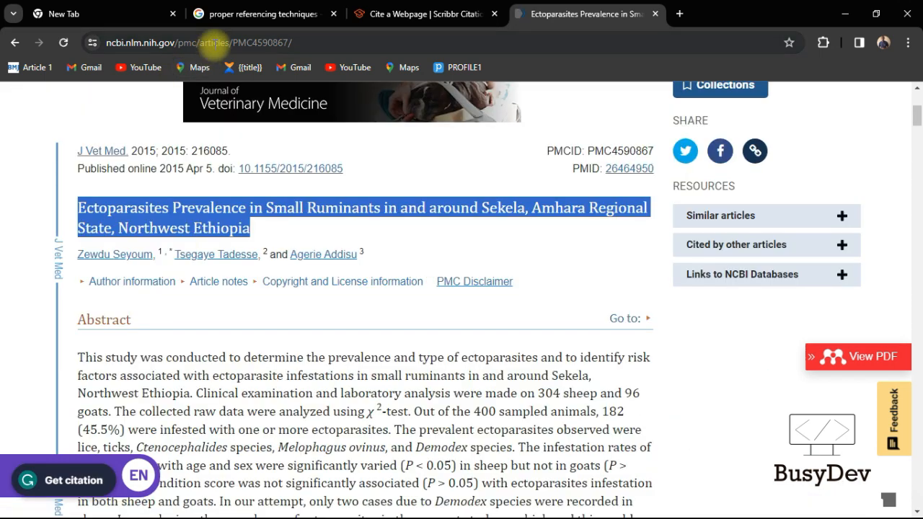
pyautogui.scroll(4, 322, 118)
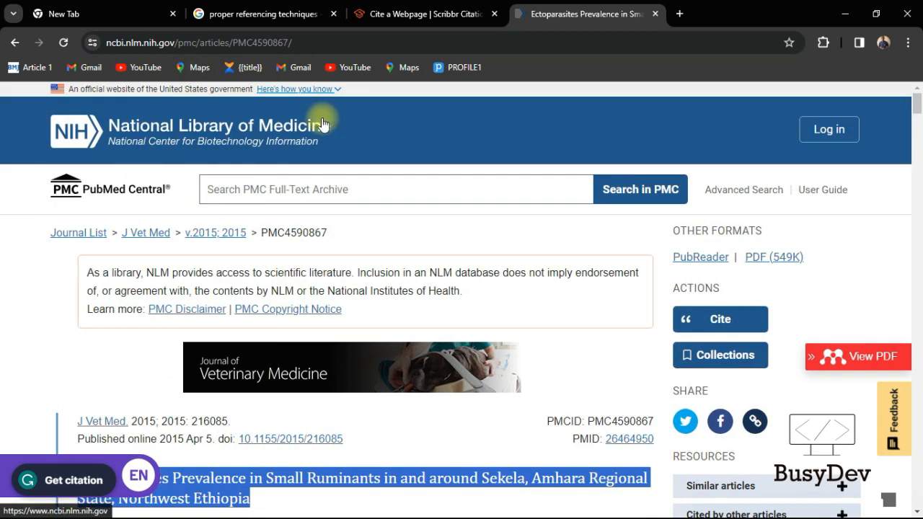
pyautogui.click(173, 201)
pyautogui.hotkey('ctrl', 'shift', 'Tab')
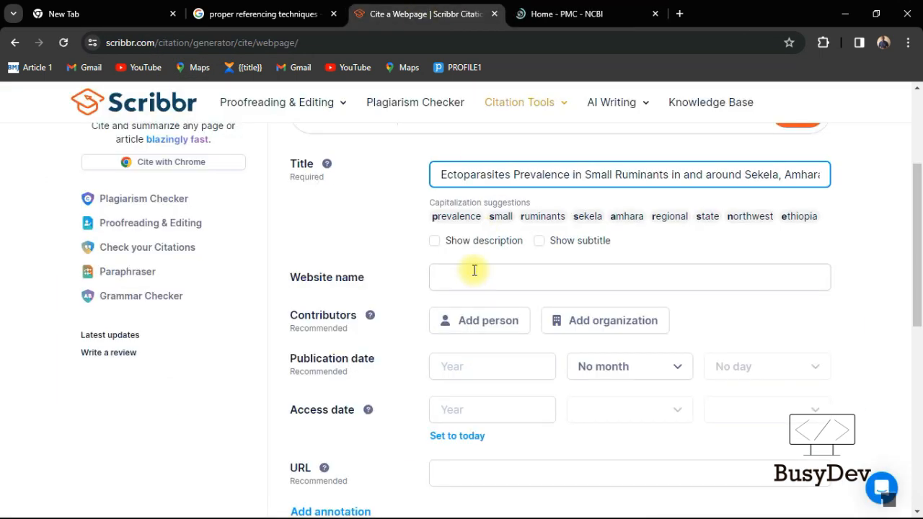
# Enter 'PubMe Centra' as the website name, checking the PubMed Central page for the name
pyautogui.click(474, 277)
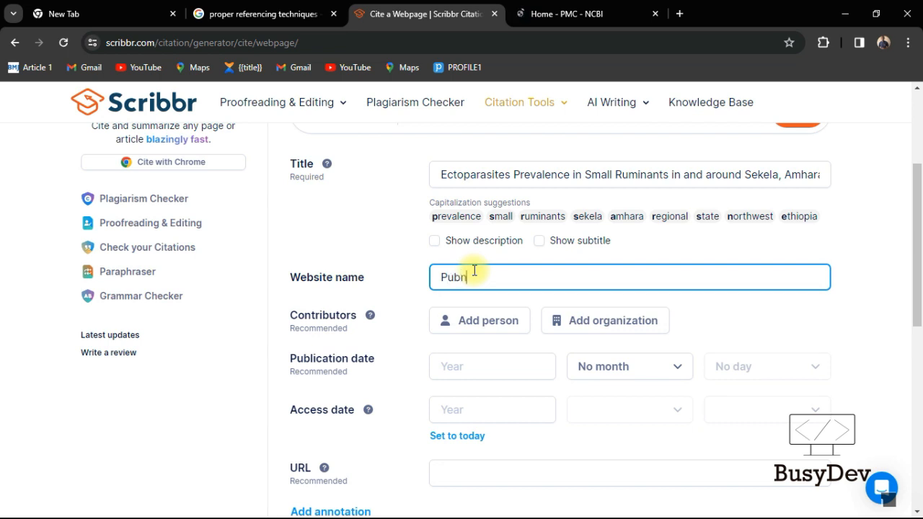
pyautogui.write('PubMe Central')
pyautogui.click(566, 14)
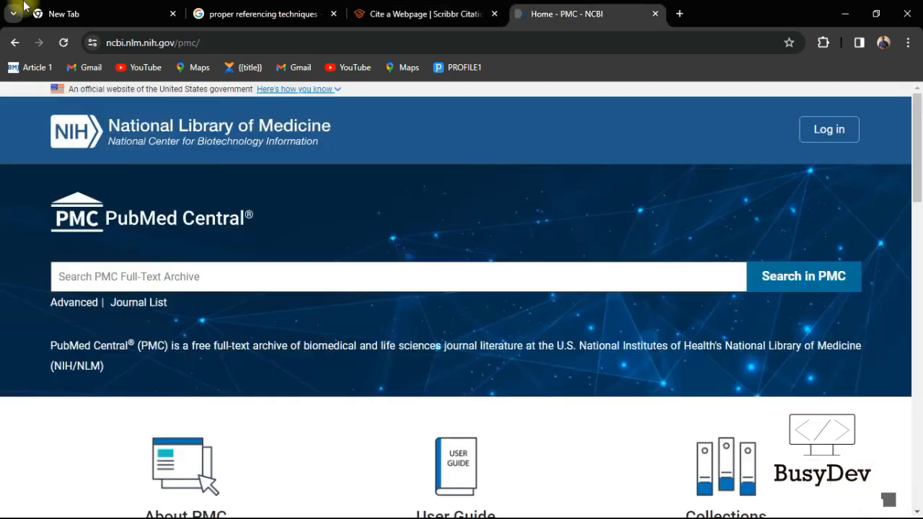
pyautogui.click(25, 42)
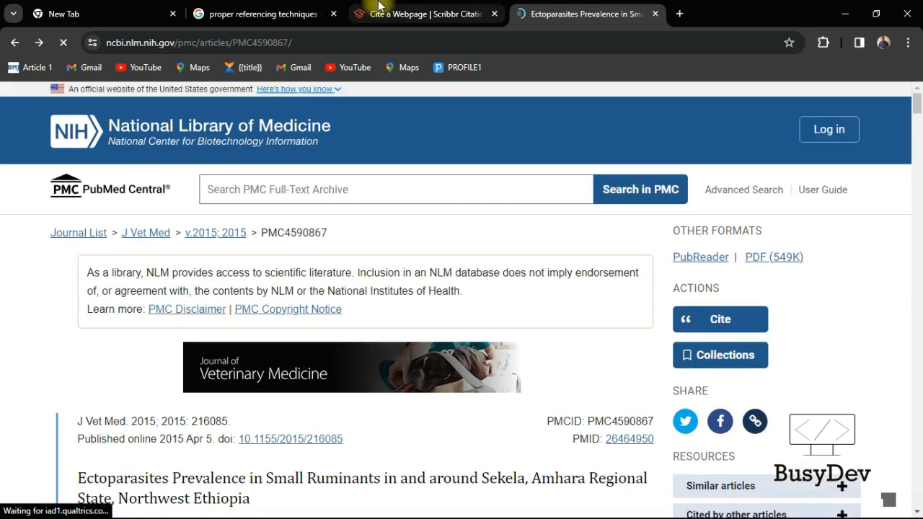
pyautogui.click(375, 14)
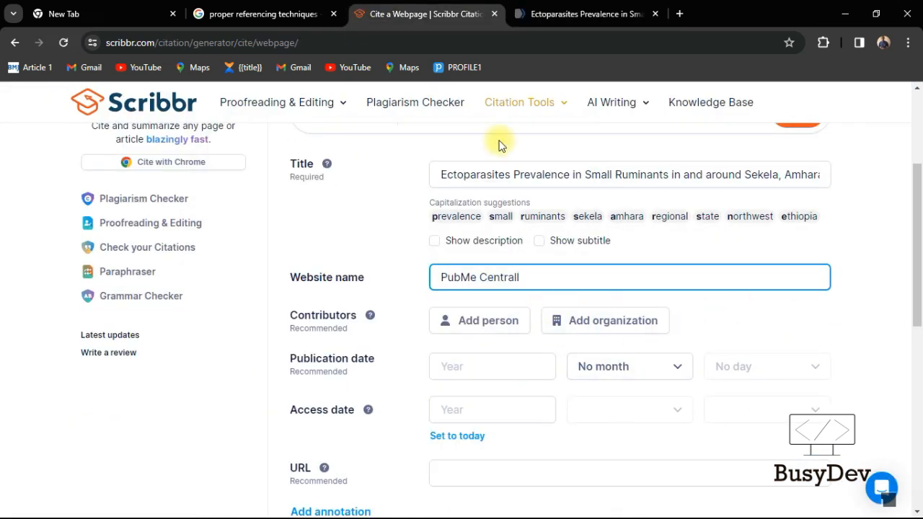
pyautogui.click(680, 7)
pyautogui.click(386, 7)
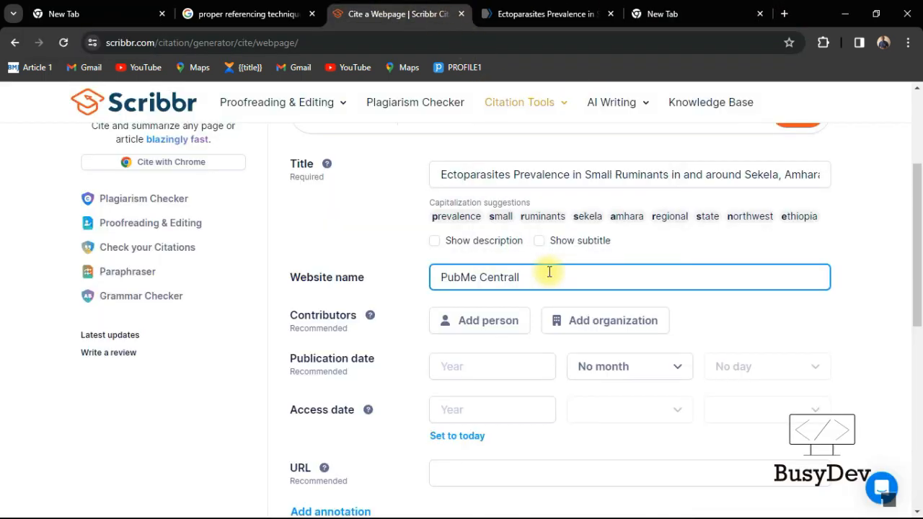
pyautogui.scroll(-5, 541, 278)
pyautogui.scroll(3, 541, 281)
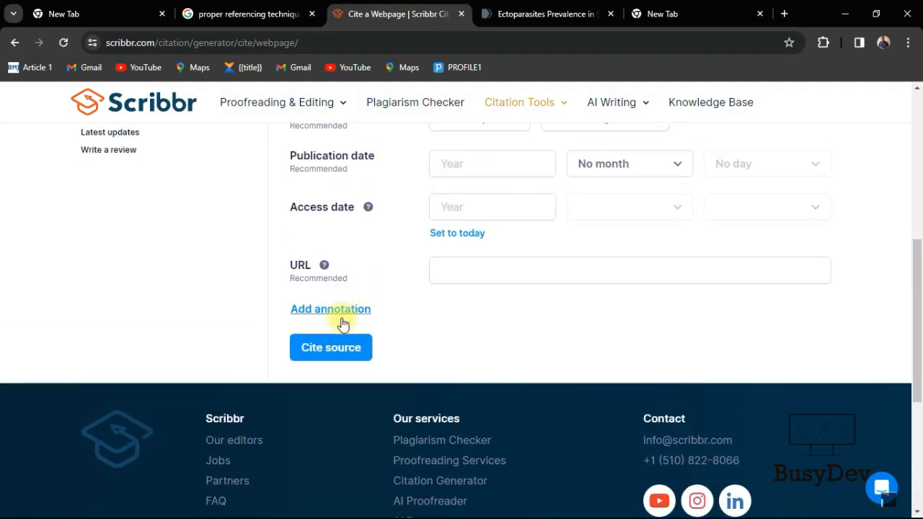
# Generate the webpage citation from the filled form and review the result
pyautogui.click(345, 349)
pyautogui.scroll(4, 424, 339)
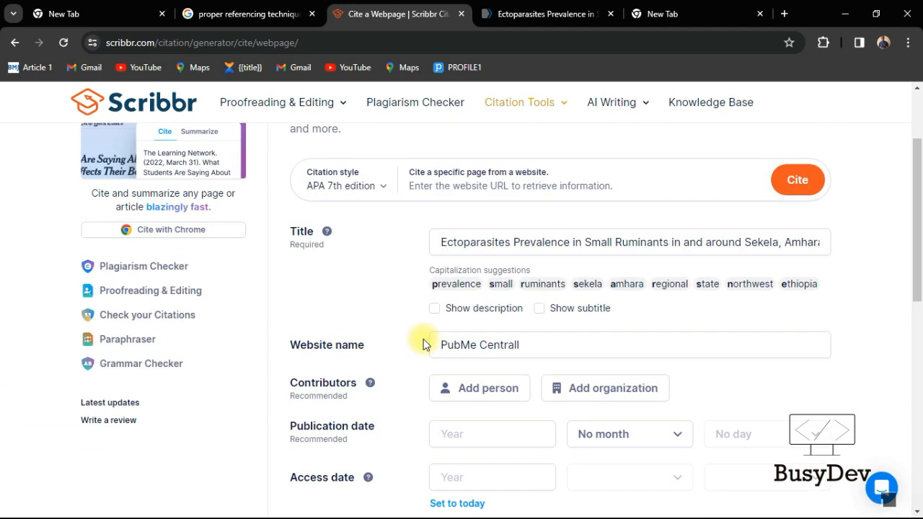
pyautogui.scroll(-2, 424, 338)
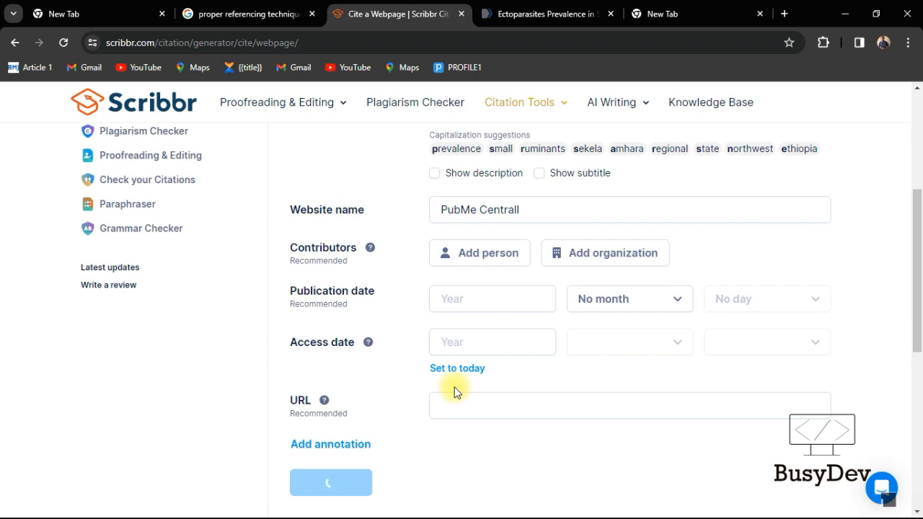
pyautogui.scroll(4, 521, 426)
pyautogui.scroll(-4, 530, 426)
pyautogui.scroll(4, 529, 425)
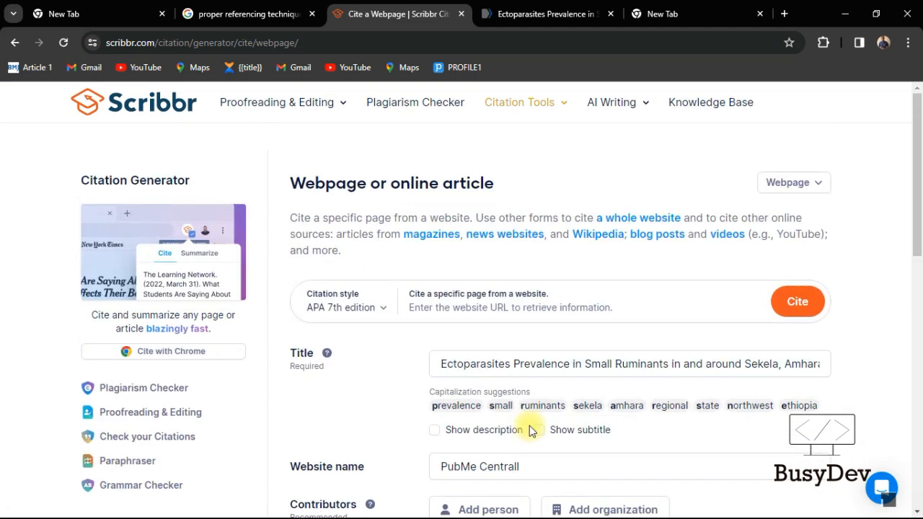
pyautogui.scroll(1, 530, 430)
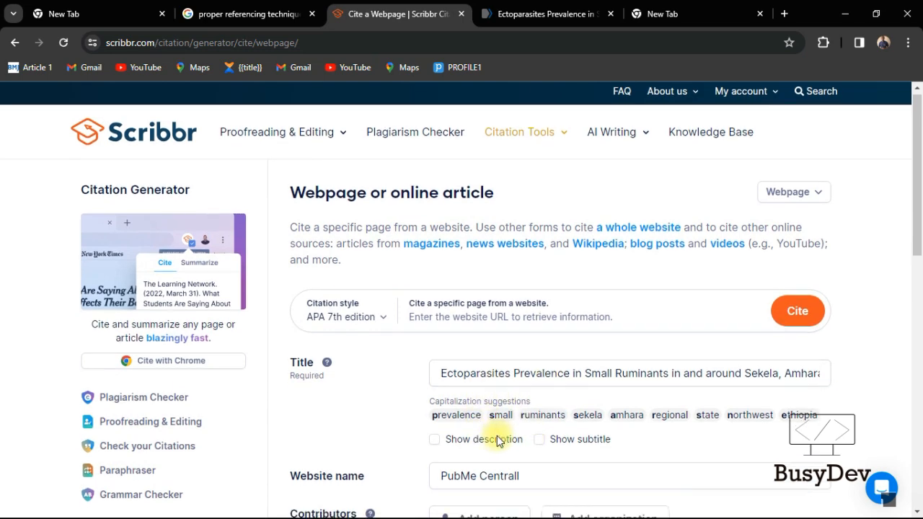
pyautogui.scroll(-5, 487, 418)
pyautogui.scroll(2, 348, 352)
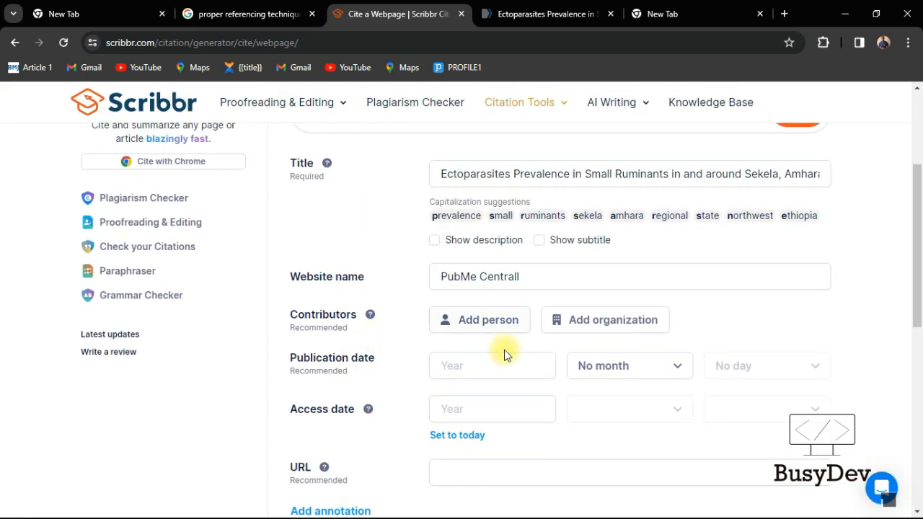
# Submit the citation form to add the article to Scribbr's References list
pyautogui.click(538, 365)
pyautogui.click(539, 370)
pyautogui.press('Return')
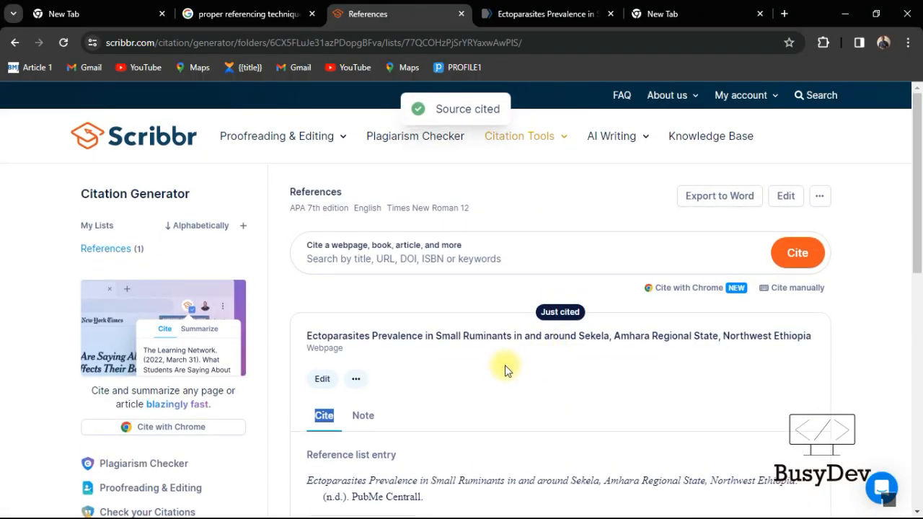
# Export the saved source to LaTeX and show its BibLaTeX entry
pyautogui.scroll(-3, 505, 365)
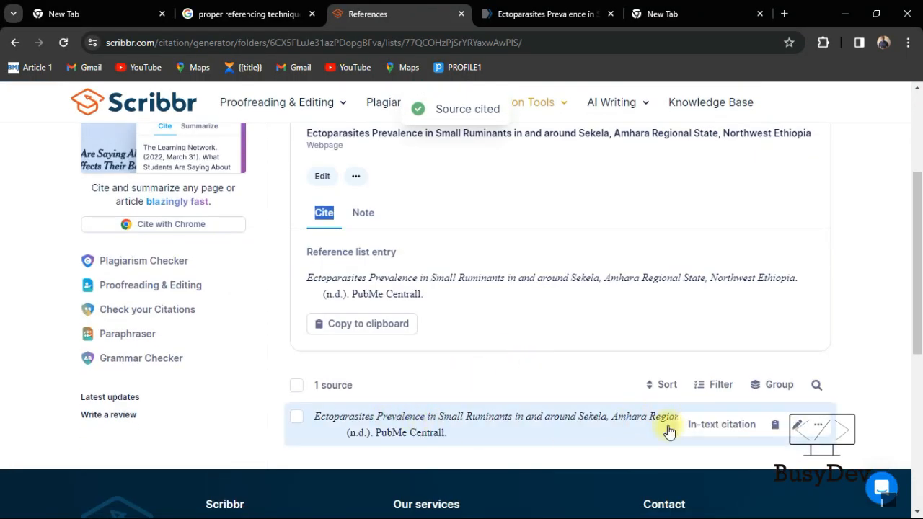
pyautogui.click(815, 426)
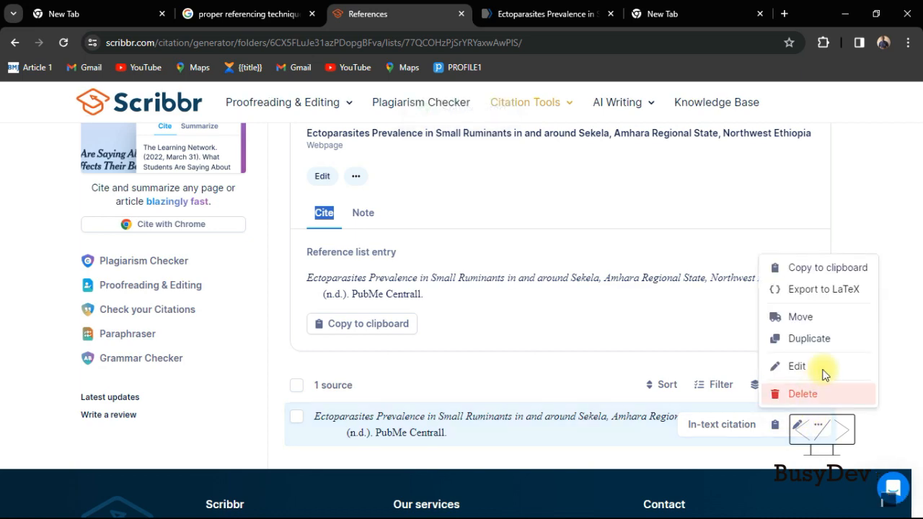
pyautogui.scroll(-3, 813, 276)
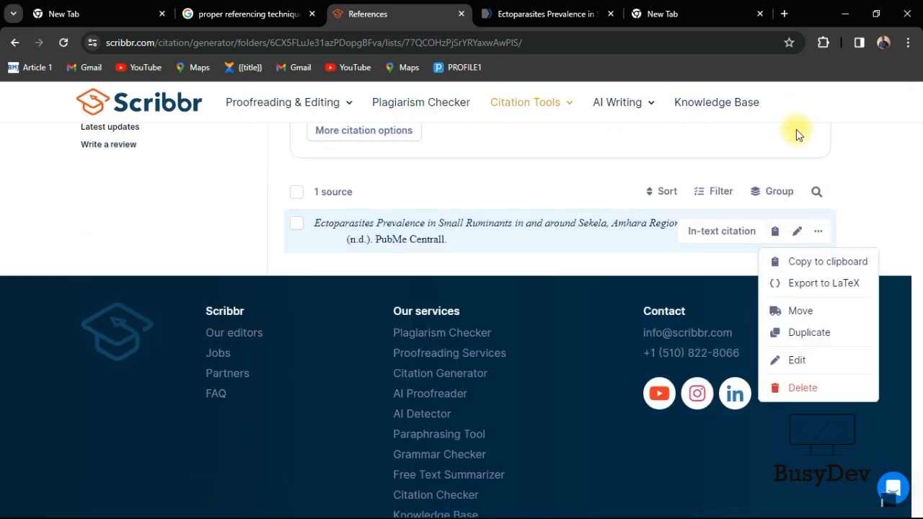
pyautogui.click(823, 284)
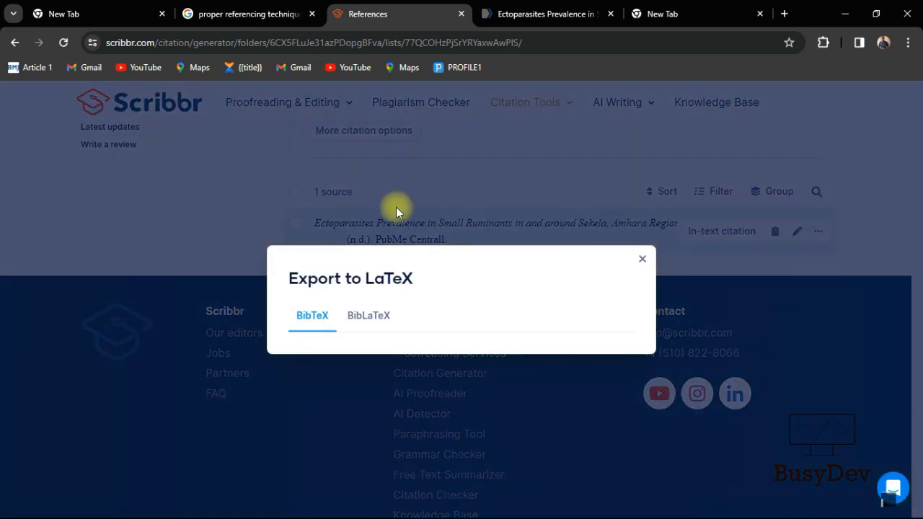
pyautogui.click(369, 259)
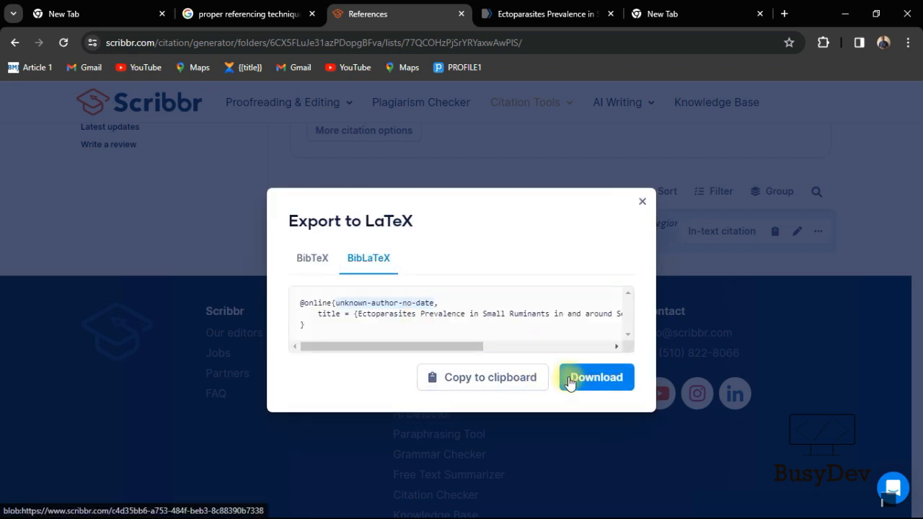
# Copy the article's BibLaTeX entry and switch to Mendeley Desktop's All Documents library
pyautogui.click(480, 376)
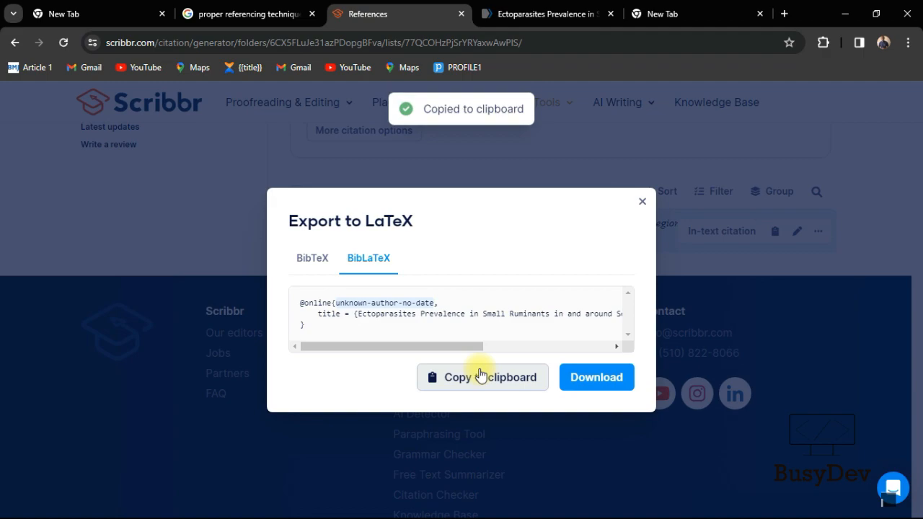
pyautogui.hotkey('alt', 'Tab')
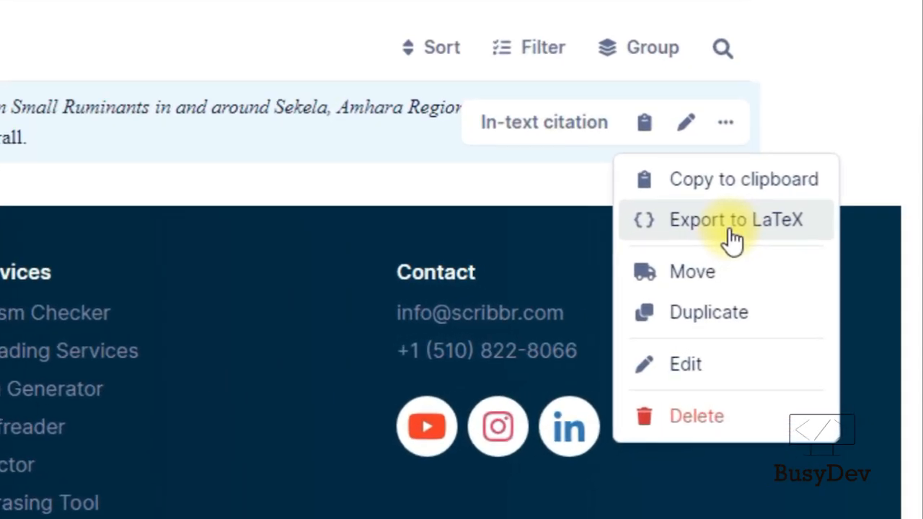
pyautogui.click(731, 231)
pyautogui.click(482, 376)
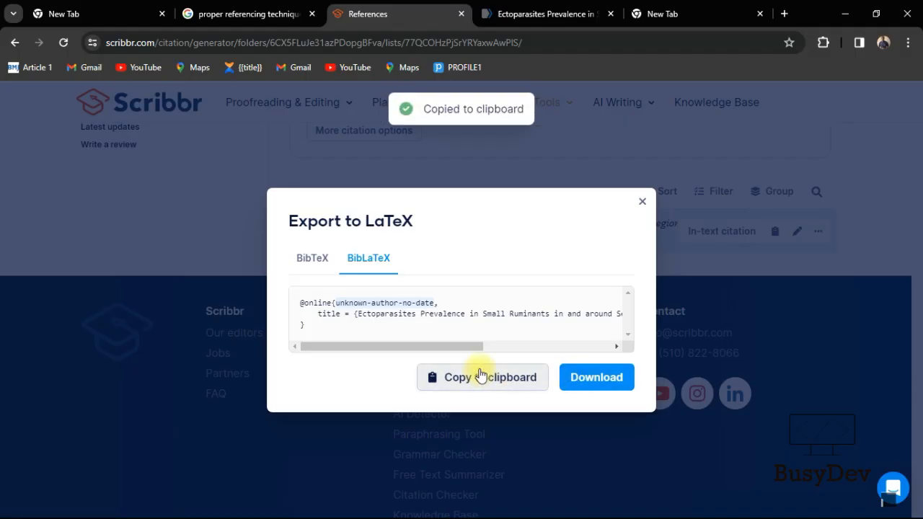
pyautogui.hotkey('alt', 'Tab')
pyautogui.hotkey('alt', 'Tab')
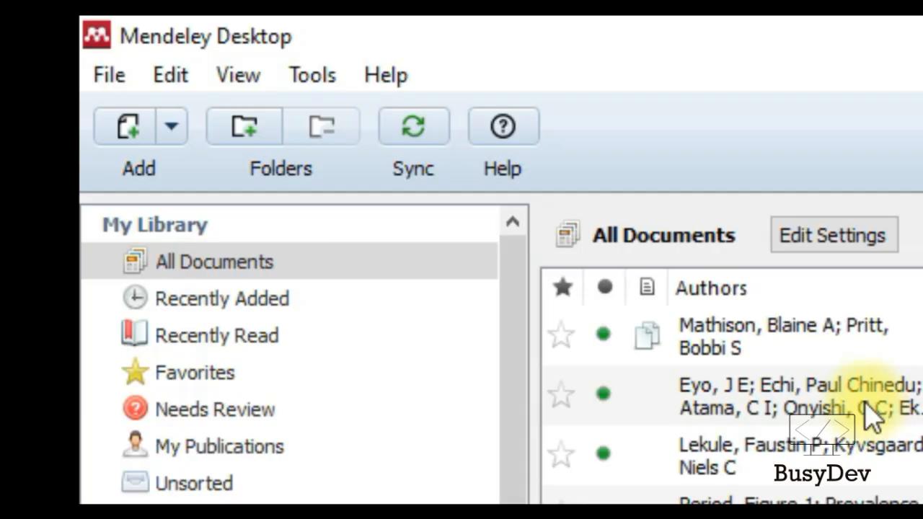
# Paste the copied BibLaTeX entry into the Mendeley library from the Edit menu
pyautogui.click(170, 75)
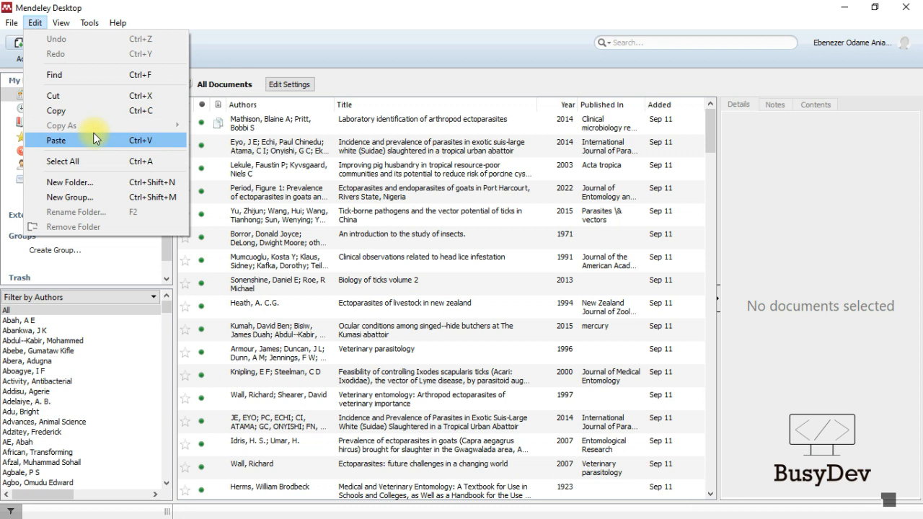
pyautogui.click(94, 140)
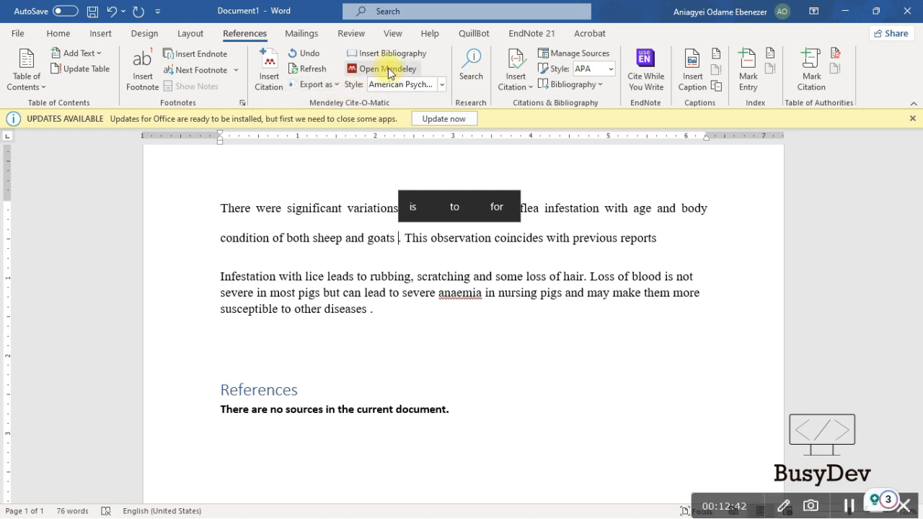
# Cite the imported ectoparasites entry via Mendeley after the sheep and goats sentence
pyautogui.click(269, 78)
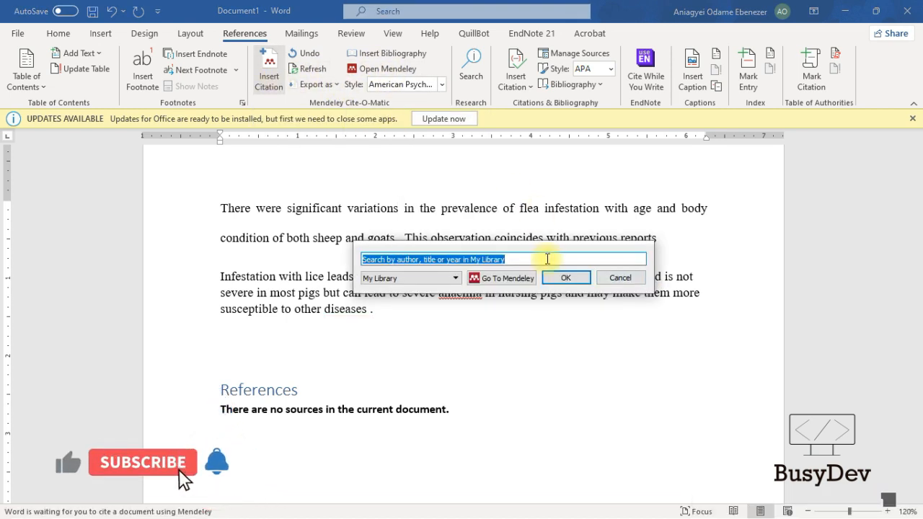
pyautogui.click(484, 278)
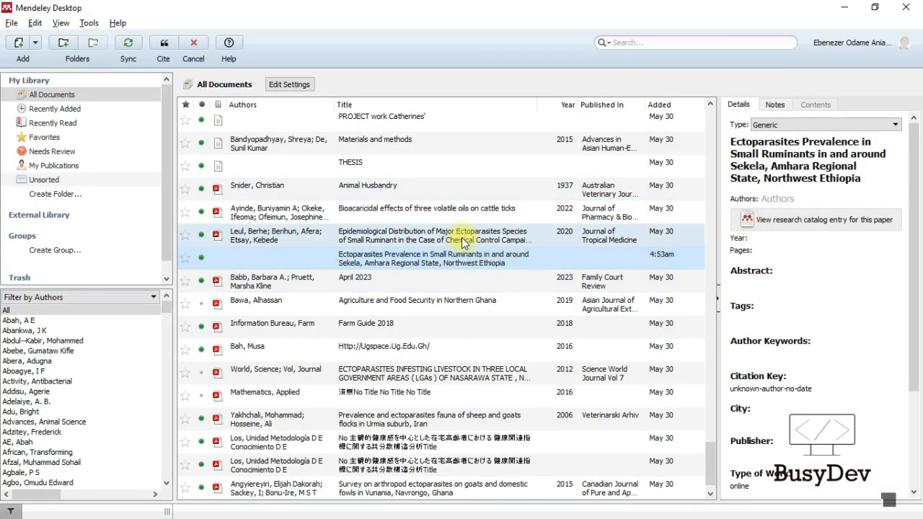
pyautogui.click(164, 45)
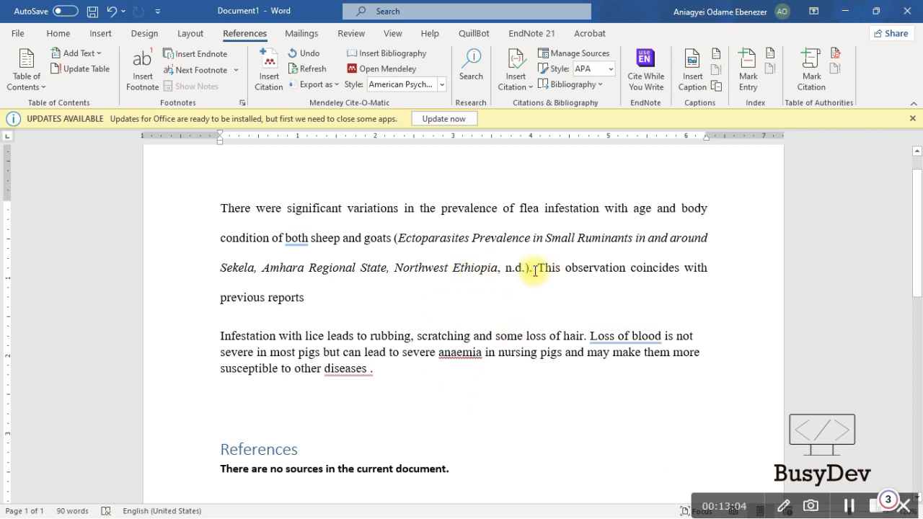
# Delete the resulting author-less (n.d.) citation and search Mendeley for 'sekela'
pyautogui.moveTo(531, 268); pyautogui.dragTo(393, 238)
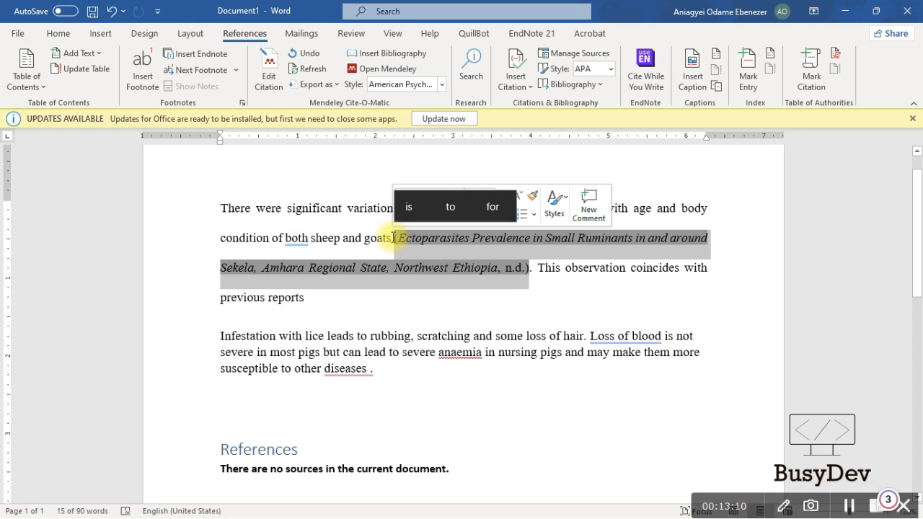
pyautogui.press('Delete')
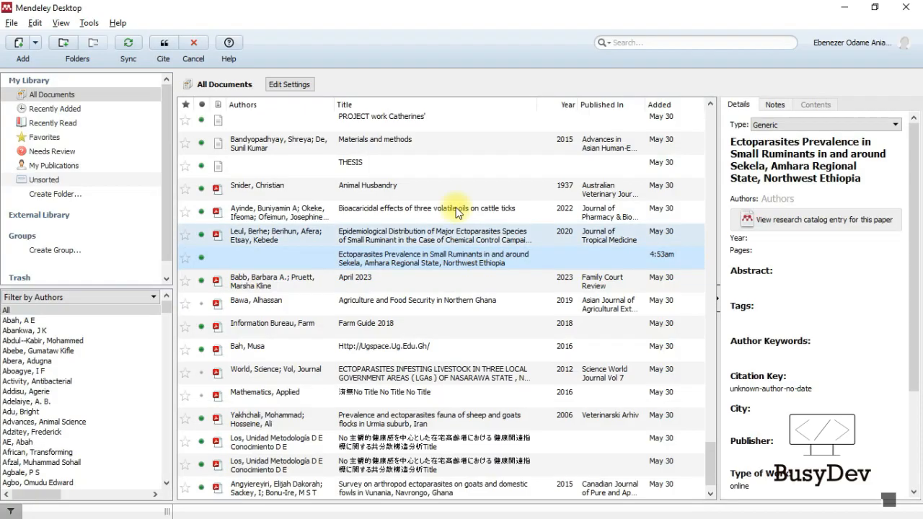
pyautogui.write('sekela')
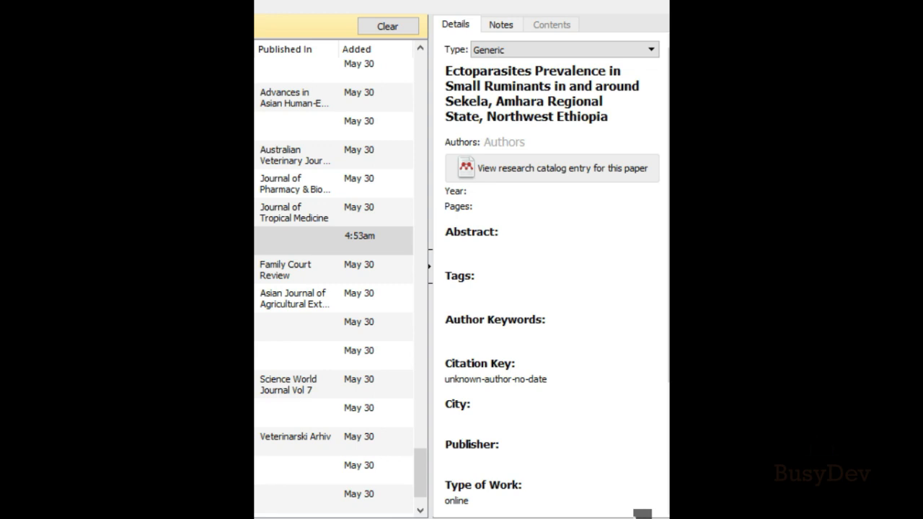
# Search the Mendeley library for 'sekela' and inspect the first result's details
pyautogui.write('sekela')
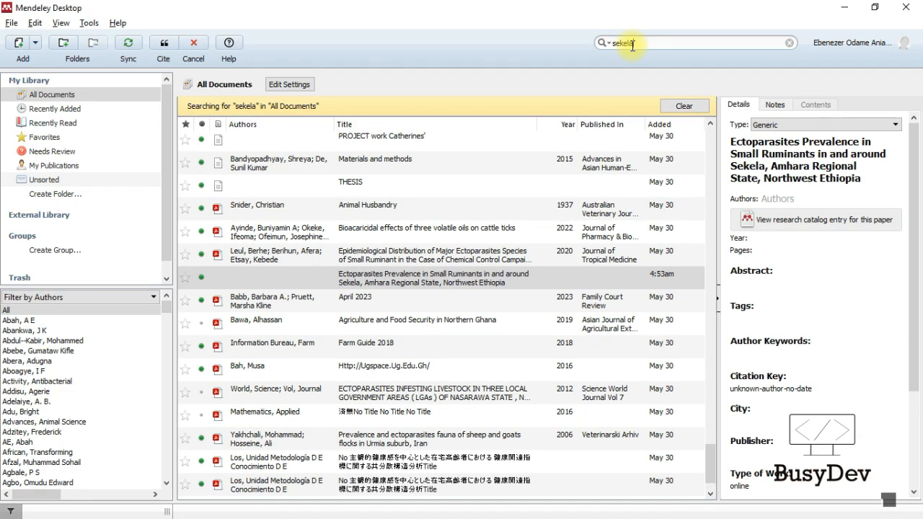
pyautogui.scroll(10, 674, 204)
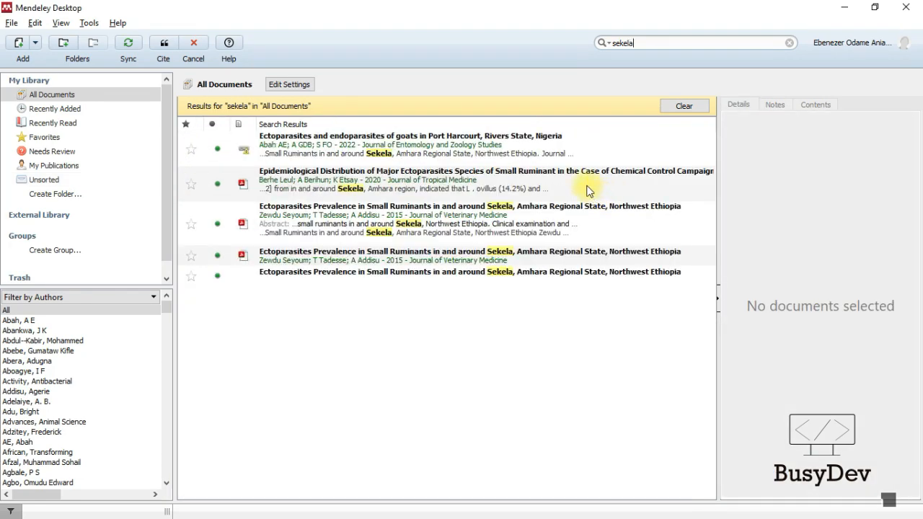
pyautogui.click(448, 155)
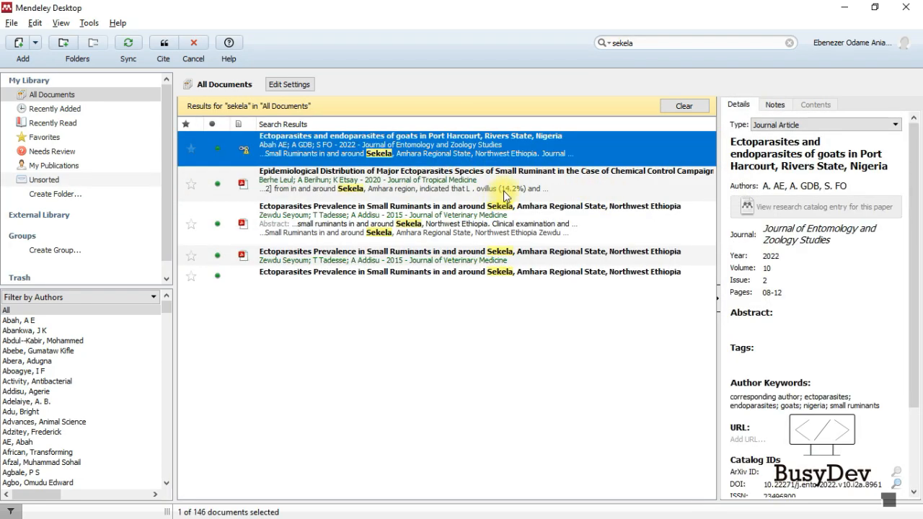
pyautogui.scroll(-2, 829, 243)
pyautogui.scroll(2, 820, 233)
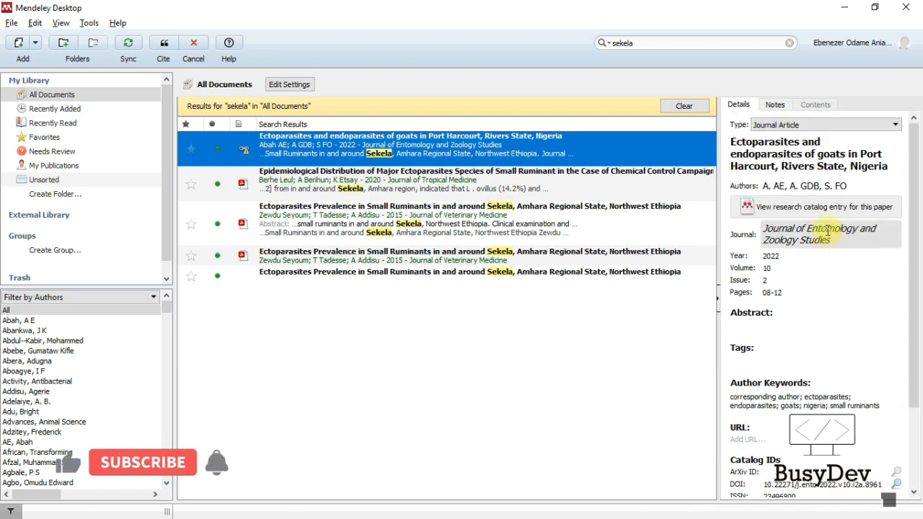
pyautogui.scroll(-2, 826, 209)
pyautogui.scroll(2, 826, 209)
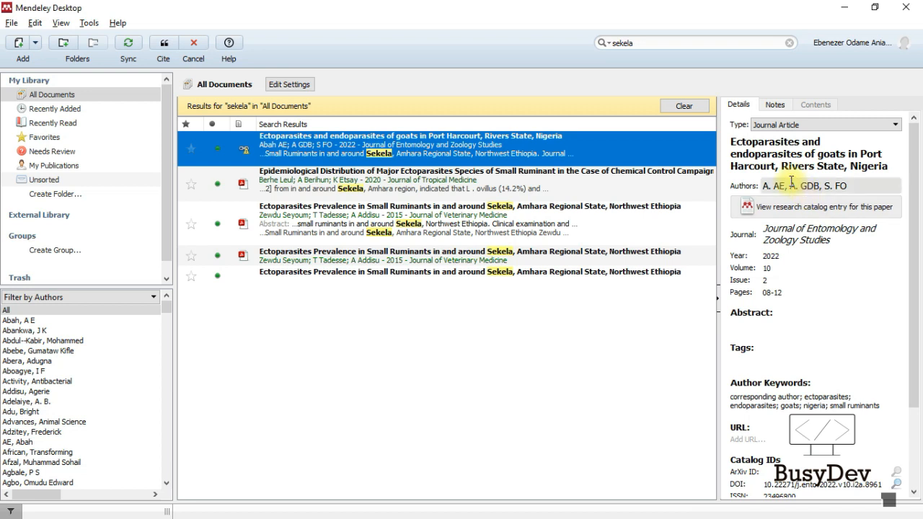
pyautogui.click(159, 46)
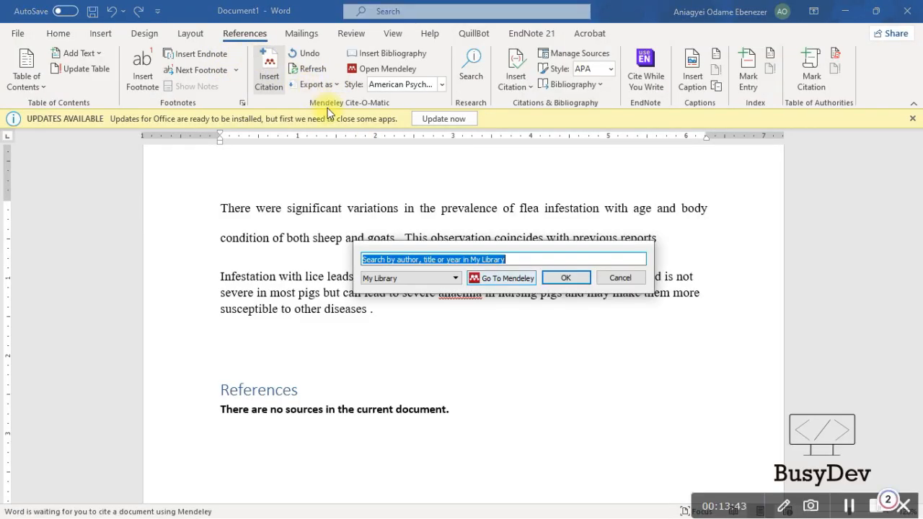
# Cite the 2015 Journal of Veterinary Medicine paper, inserting (Seyoum et al., 2015)
pyautogui.click(475, 279)
pyautogui.click(448, 241)
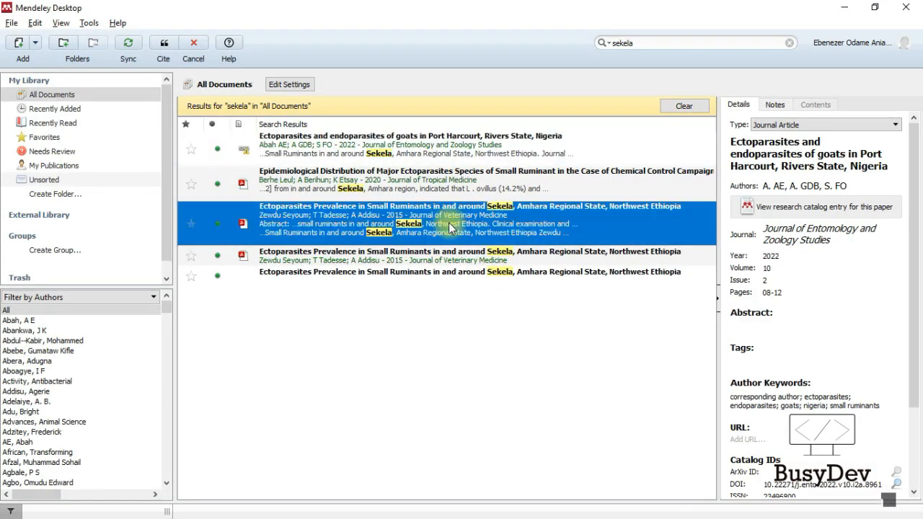
pyautogui.click(164, 44)
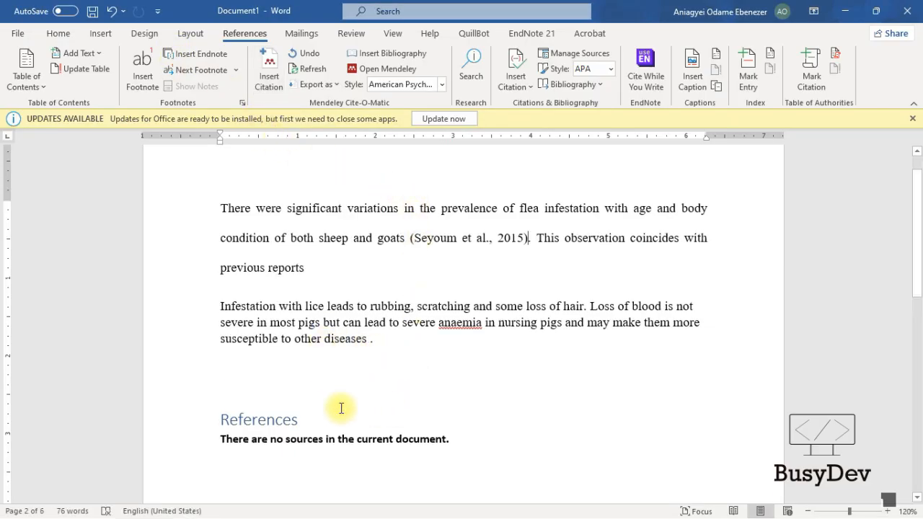
pyautogui.click(337, 436)
# Delete the built-in References heading and empty 'no sources' bibliography block
pyautogui.tripleClick(317, 439)
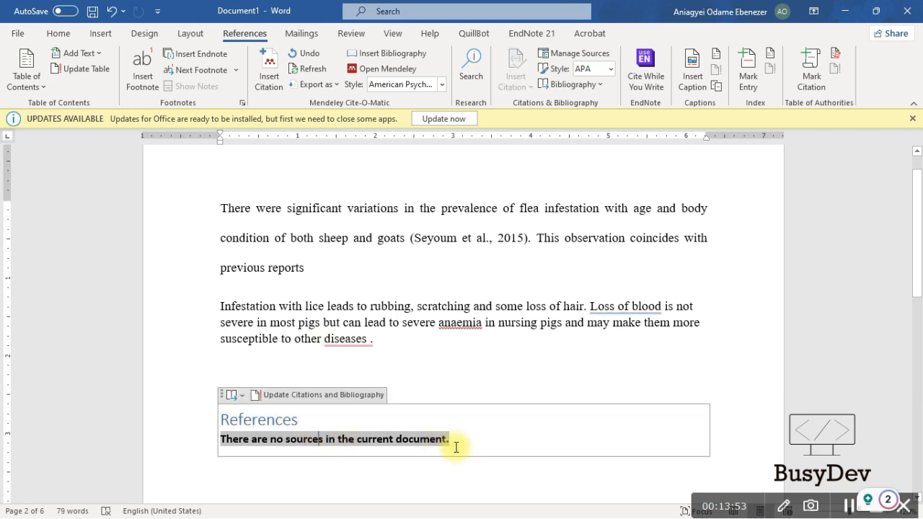
pyautogui.moveTo(476, 445); pyautogui.dragTo(222, 419)
pyautogui.press('Delete')
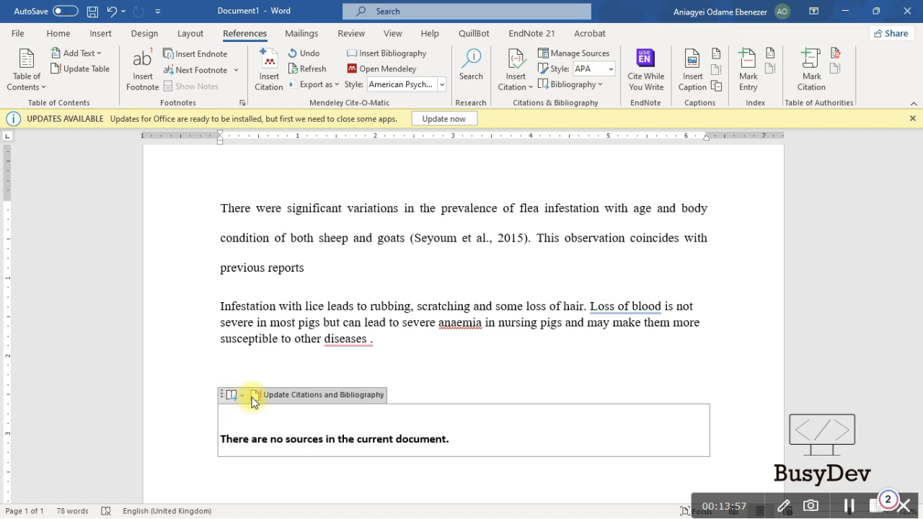
pyautogui.click(287, 392)
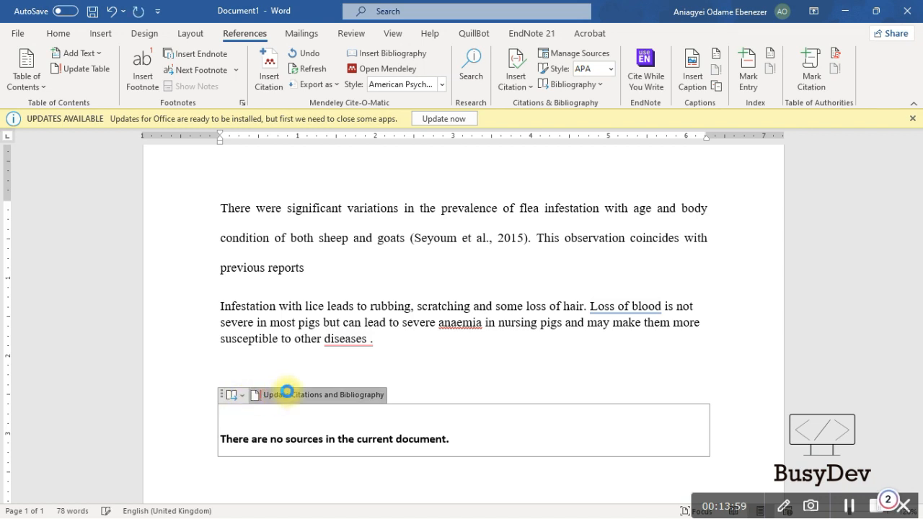
pyautogui.click(243, 396)
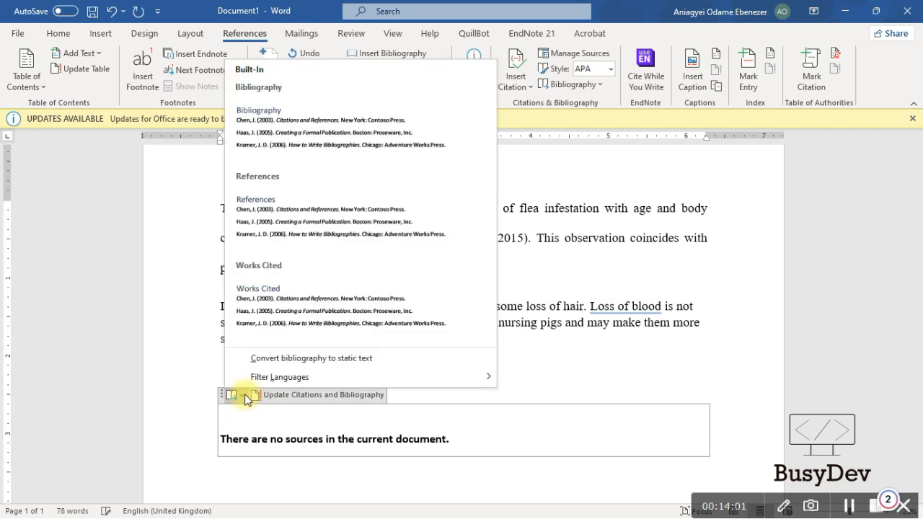
pyautogui.click(242, 395)
pyautogui.click(213, 405)
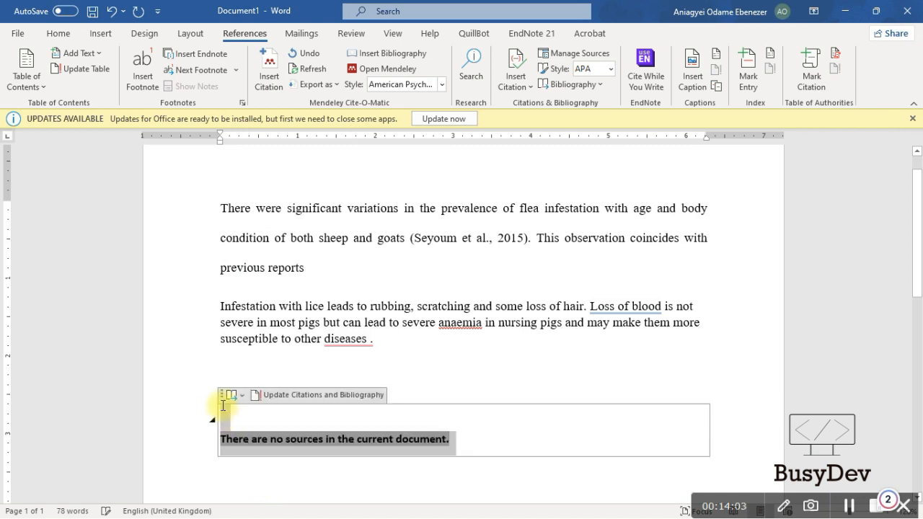
pyautogui.press('Delete')
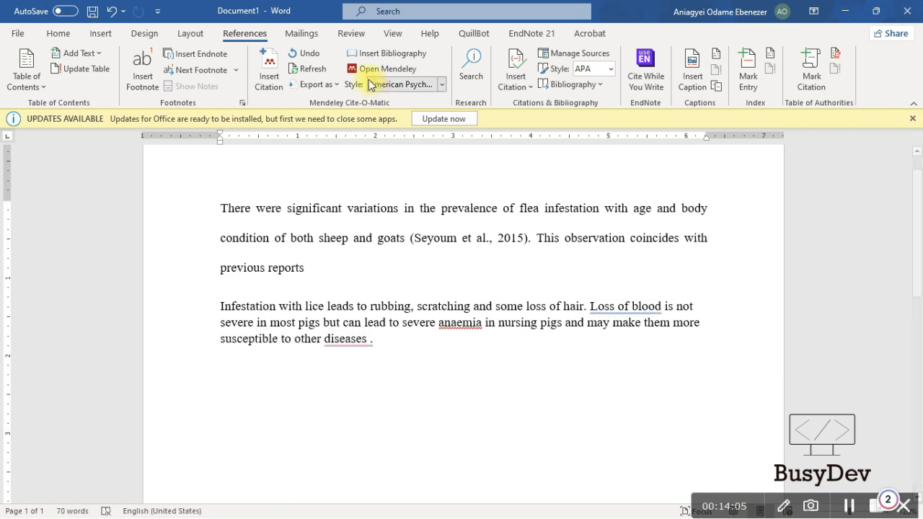
# Insert the Mendeley bibliography and type the heading 'References' above the entry
pyautogui.click(390, 55)
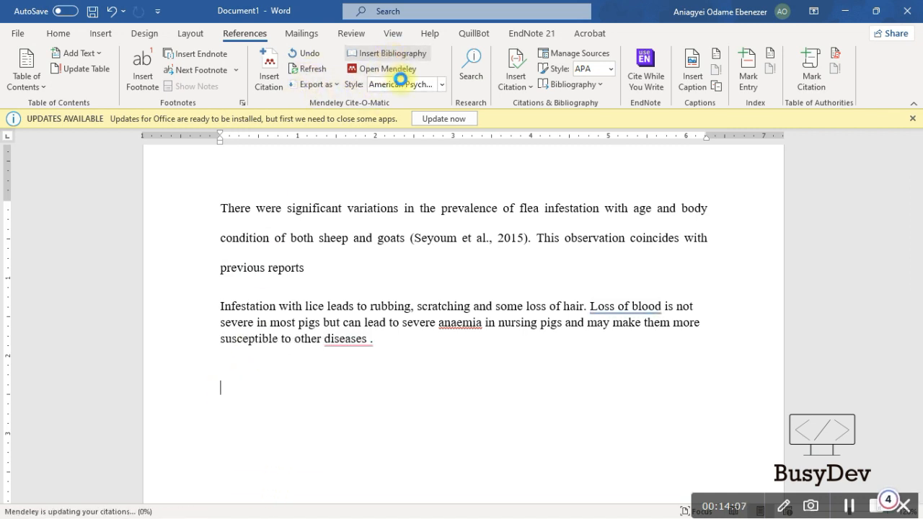
pyautogui.click(249, 364)
pyautogui.write('Re')
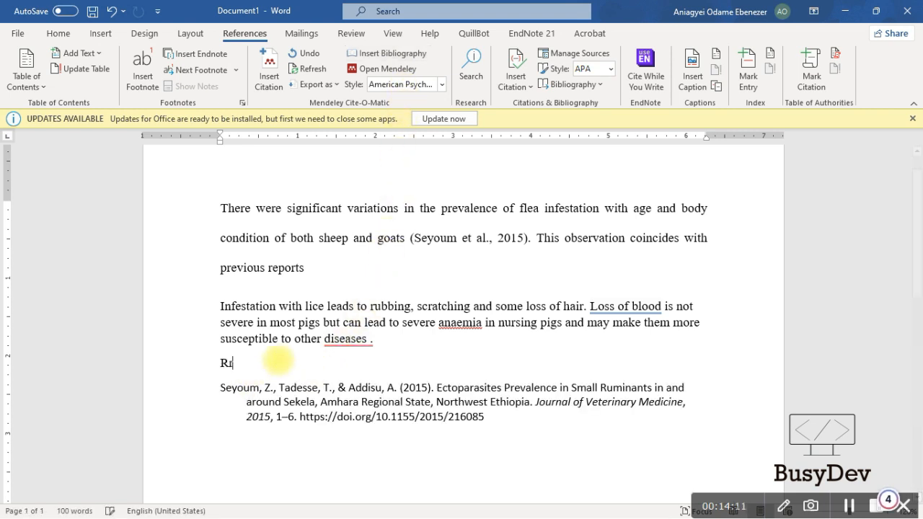
pyautogui.press('BackSpace')
pyautogui.write('eferences')
pyautogui.click(501, 411)
pyautogui.click(307, 371)
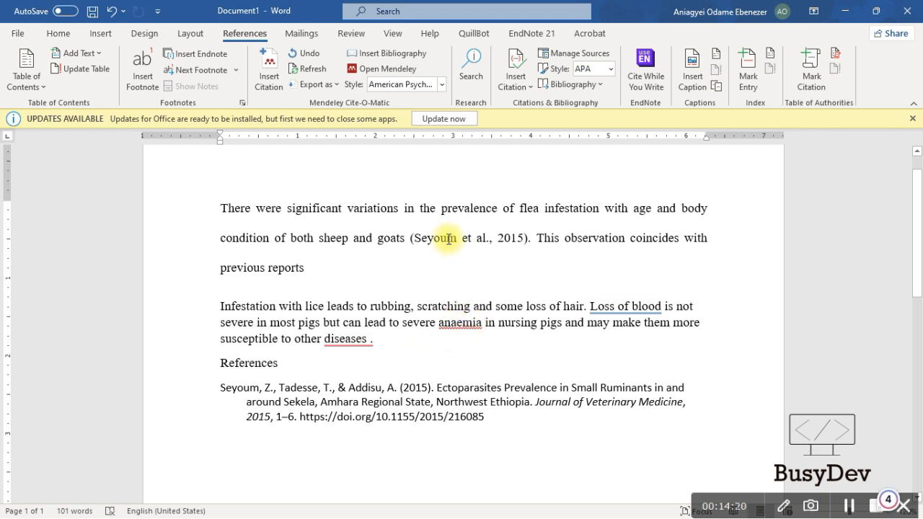
pyautogui.hotkey('alt', 'Tab')
# Copy the lice infestation paragraph from the Word document
pyautogui.hotkey('alt', 'Tab')
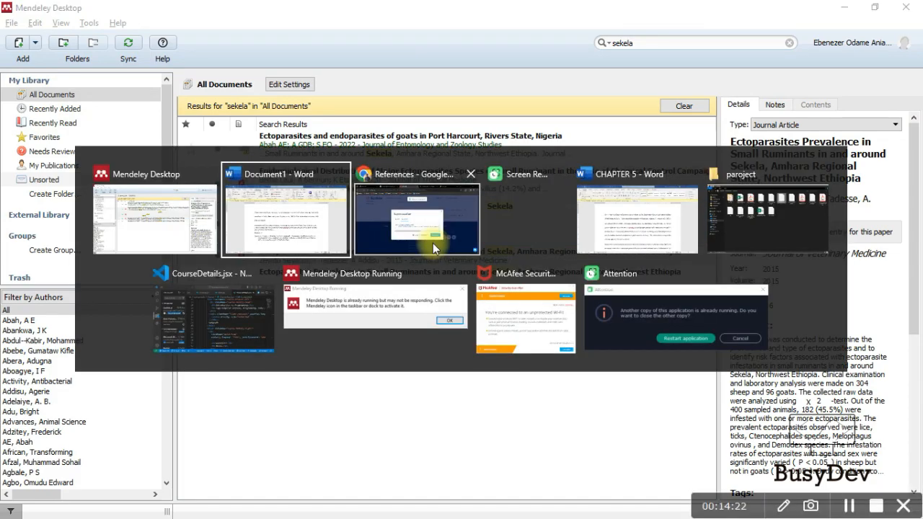
pyautogui.hotkey('alt', 'Tab')
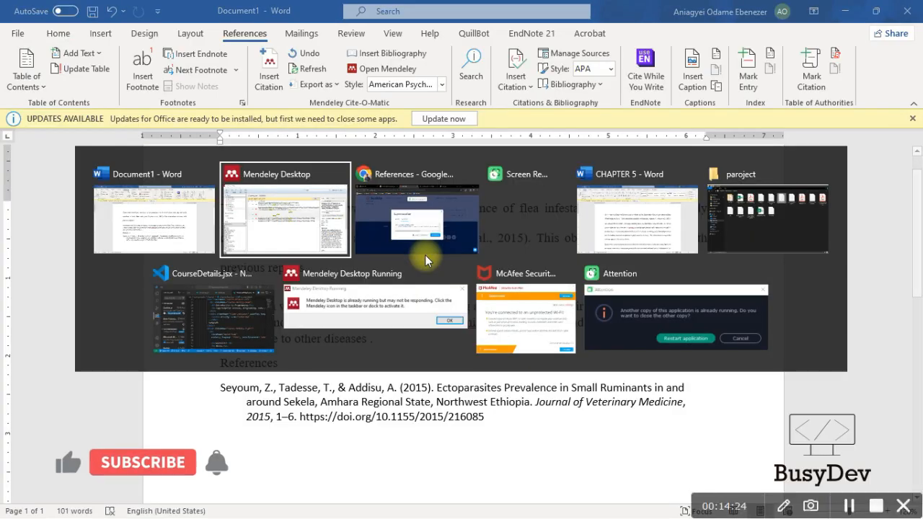
pyautogui.hotkey('alt', 'Tab')
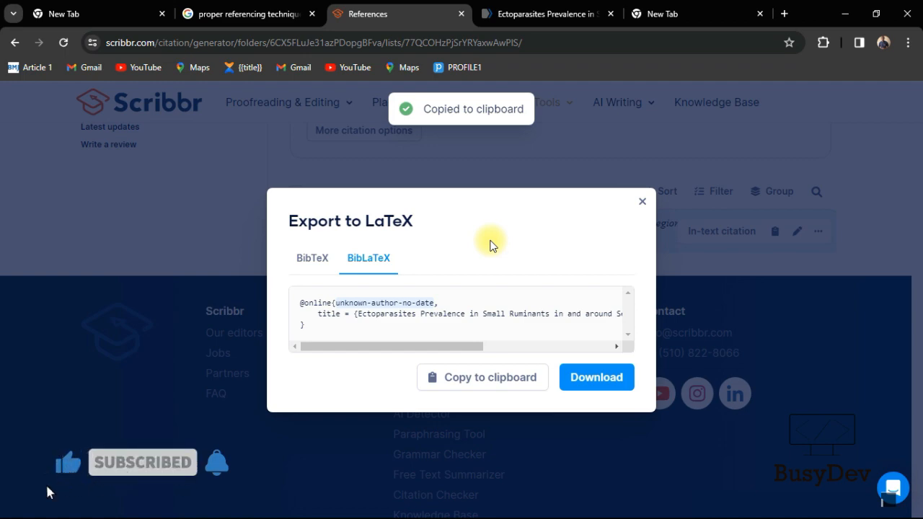
pyautogui.write('wikip')
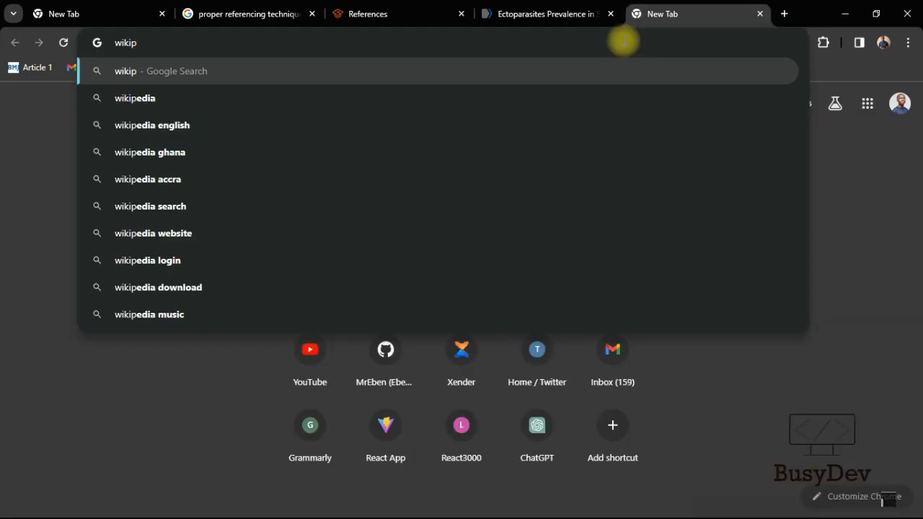
pyautogui.press('BackSpace')
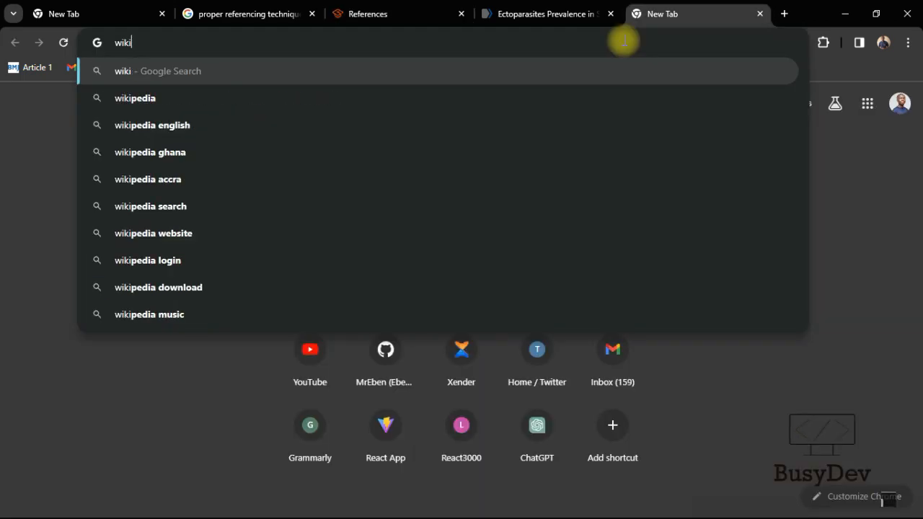
pyautogui.press('BackSpace')
pyautogui.press('BackSpace')
pyautogui.press('BackSpace')
pyautogui.press('BackSpace')
pyautogui.hotkey('alt', 'Tab')
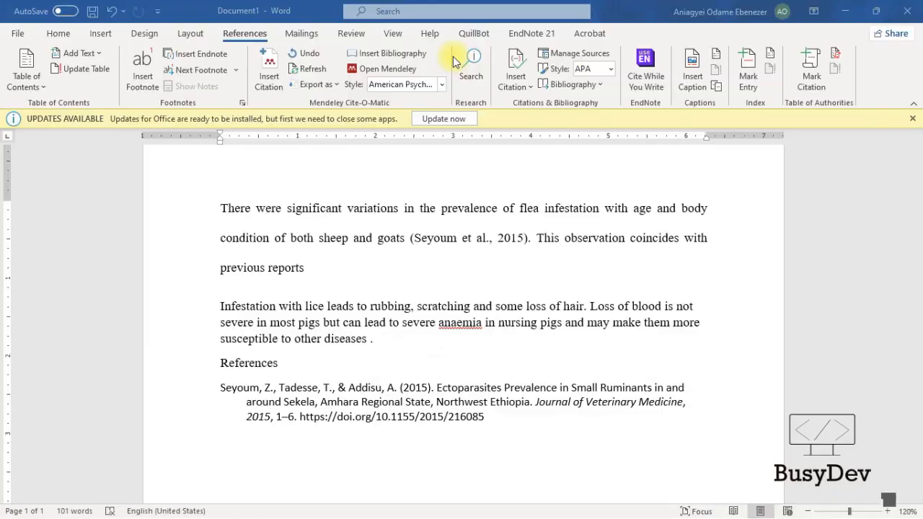
pyautogui.moveTo(374, 339); pyautogui.dragTo(226, 312)
pyautogui.hotkey('ctrl', 'c')
# Web-search the paragraph, open the Iowa State louse infestation page, and paste its URL into Scribbr
pyautogui.hotkey('alt', 'Tab')
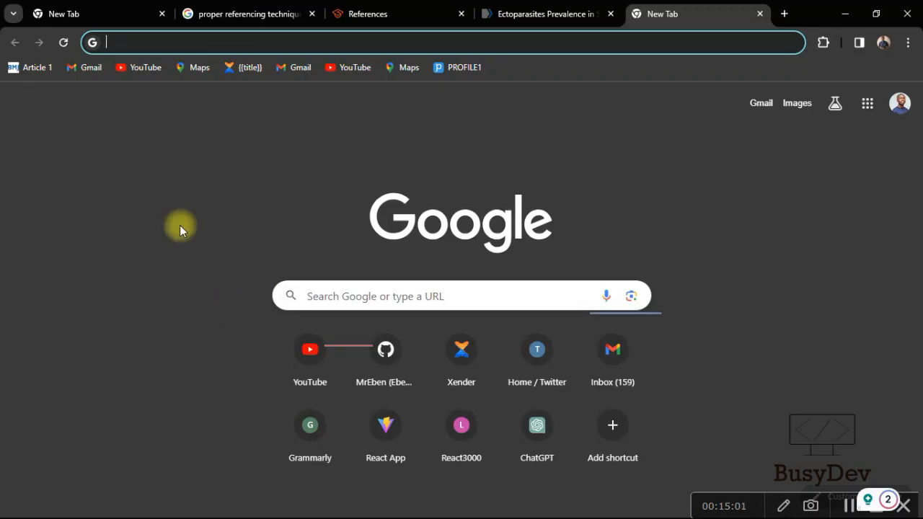
pyautogui.hotkey('ctrl', 'v')
pyautogui.press('Return')
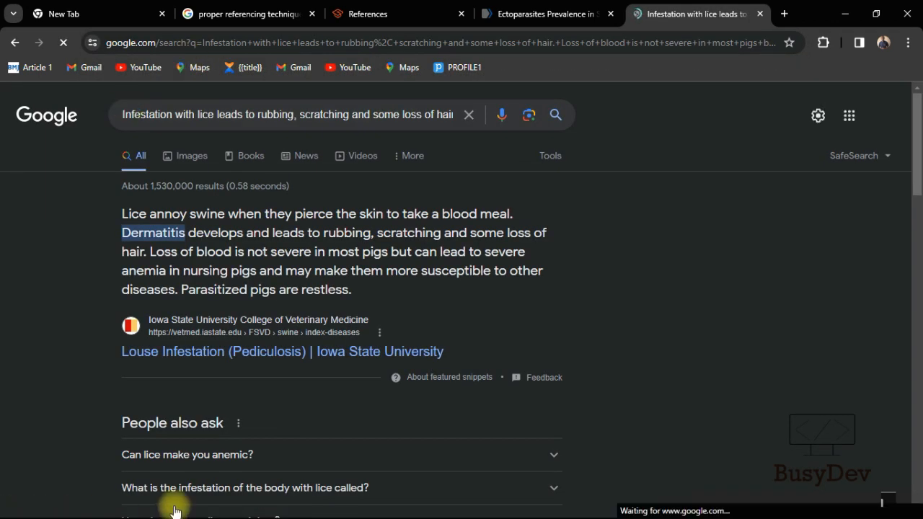
pyautogui.click(253, 351)
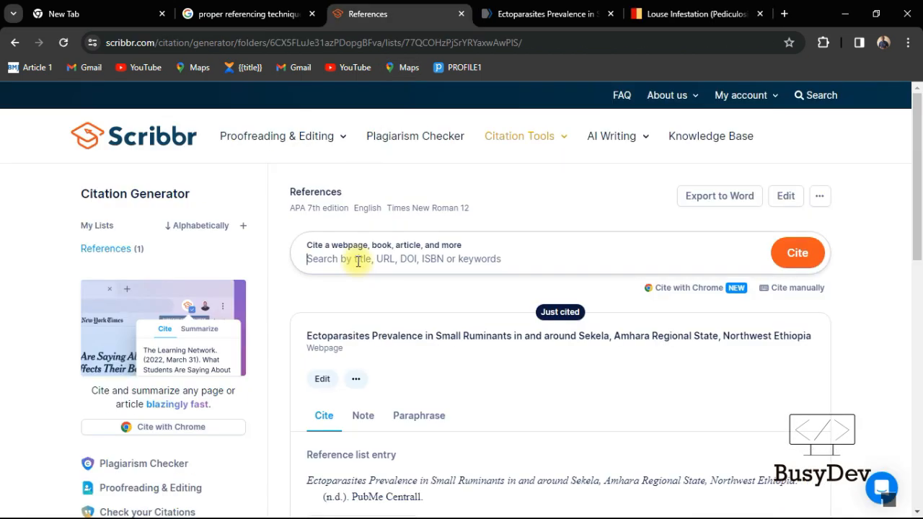
pyautogui.hotkey('ctrl', 'v')
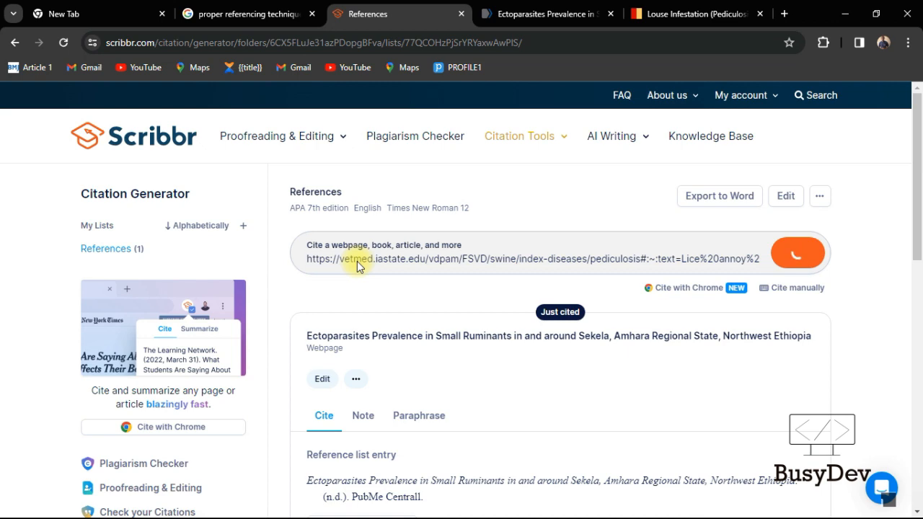
# Export the Louse infestation (Pediculosis) citation as BibLaTeX and copy it to the clipboard
pyautogui.scroll(-3, 432, 340)
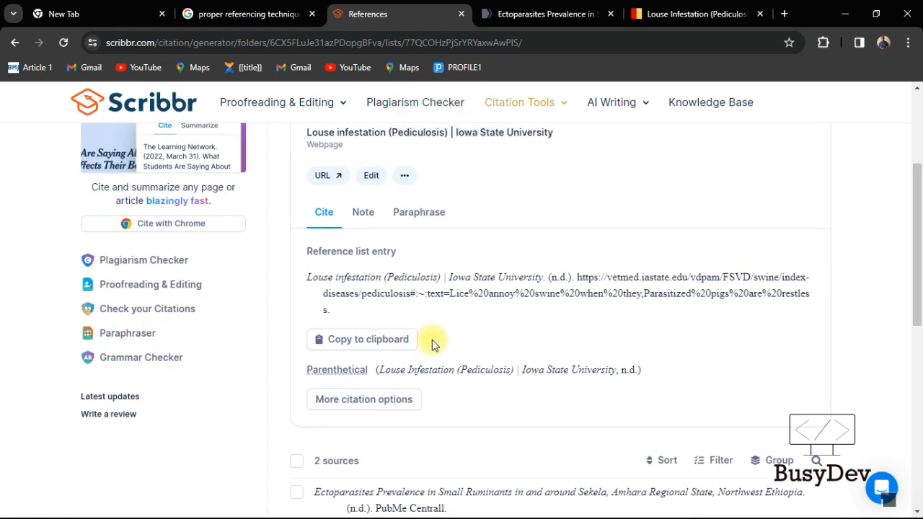
pyautogui.scroll(-3, 432, 340)
pyautogui.scroll(3, 404, 299)
pyautogui.click(405, 176)
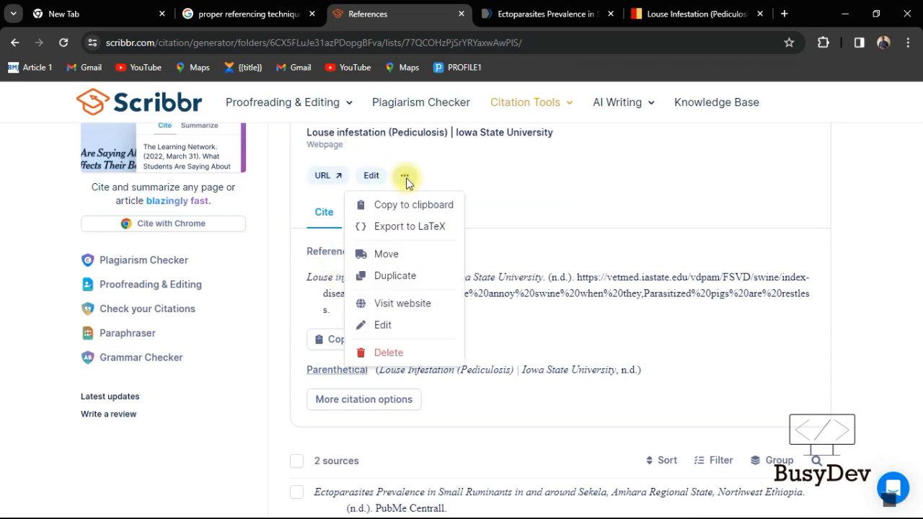
pyautogui.click(404, 226)
pyautogui.click(373, 253)
pyautogui.click(488, 381)
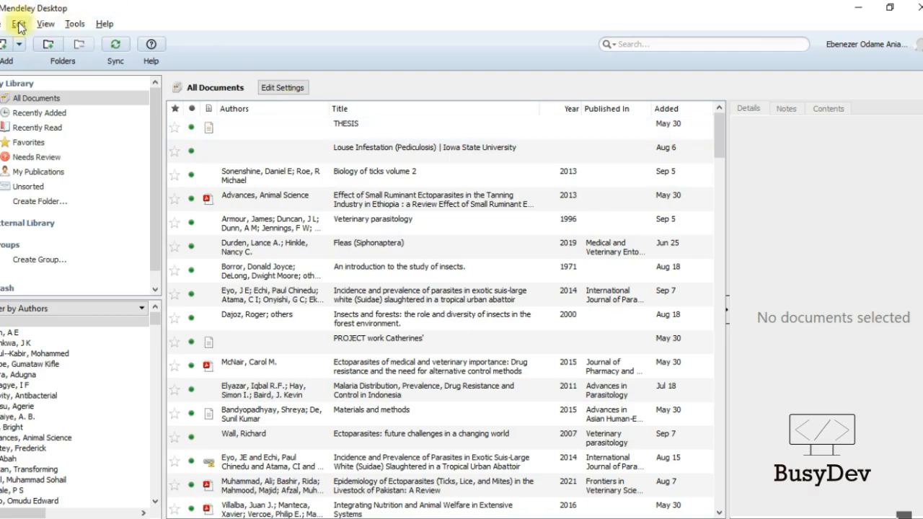
# Paste the copied BibLaTeX reference into the Mendeley library and review the Louse Infestation entry's details
pyautogui.click(18, 26)
pyautogui.click(83, 141)
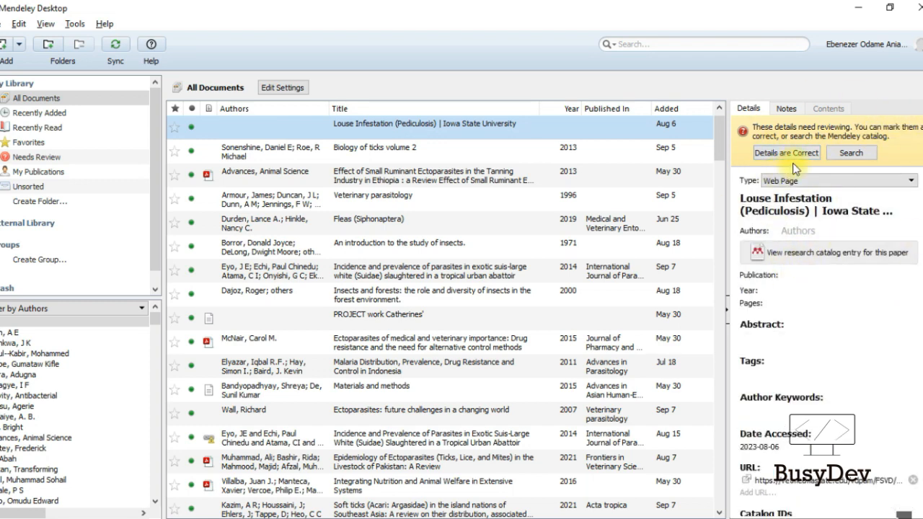
pyautogui.click(768, 297)
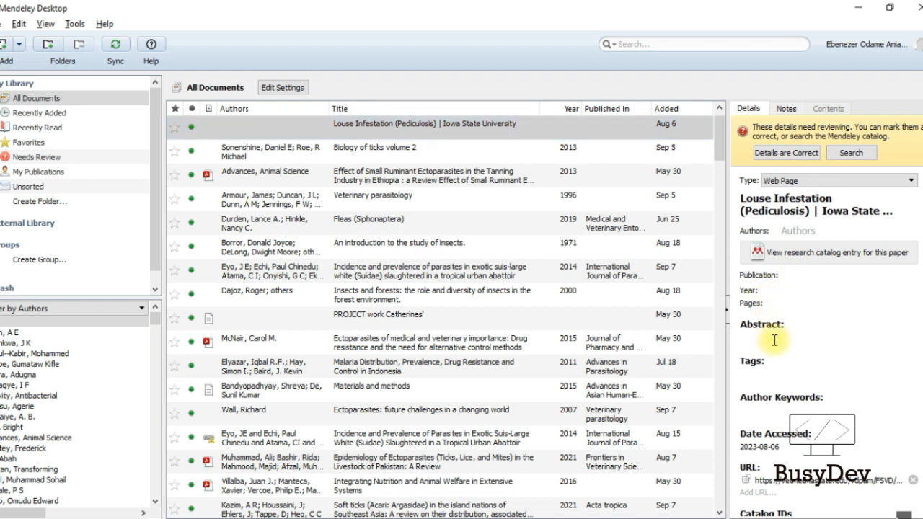
pyautogui.click(761, 399)
pyautogui.scroll(-2, 783, 316)
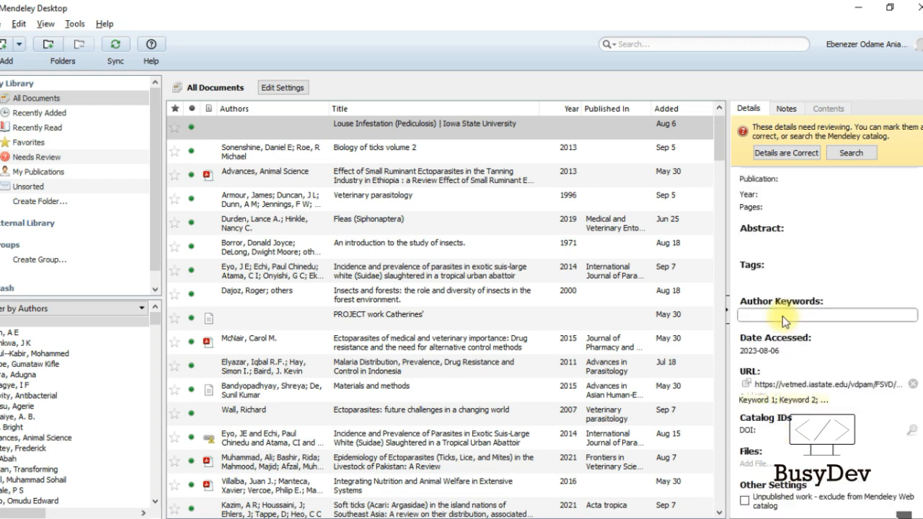
pyautogui.scroll(2, 789, 330)
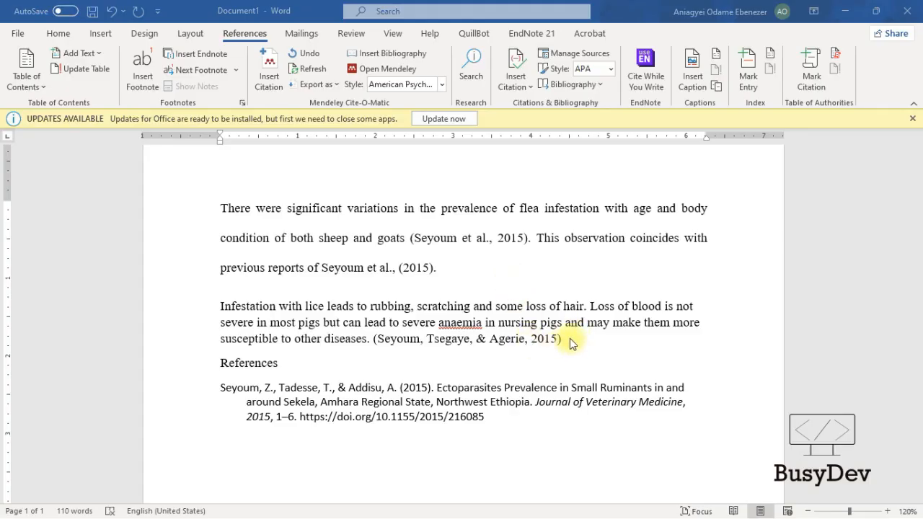
# Delete the 2015 citation at the end of the lice paragraph and bring up the Insert Citation source list
pyautogui.moveTo(562, 339); pyautogui.dragTo(429, 340)
pyautogui.press('Delete')
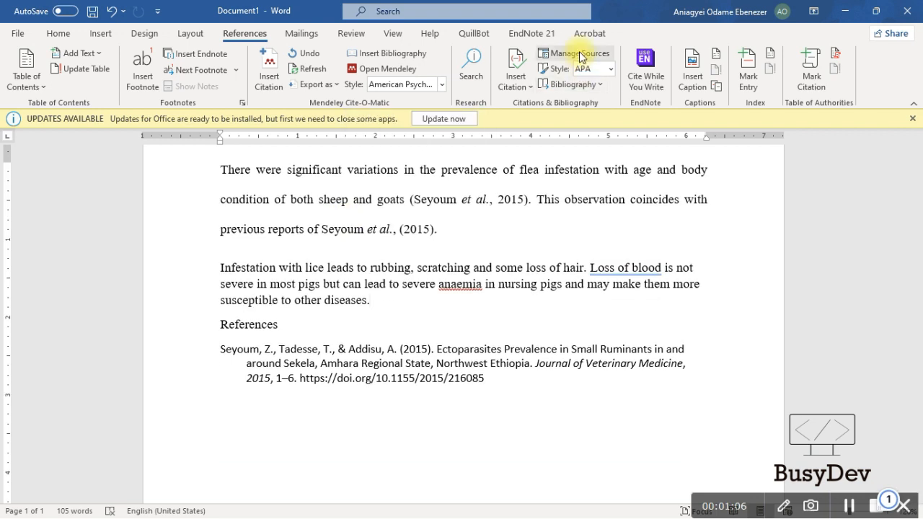
pyautogui.click(519, 85)
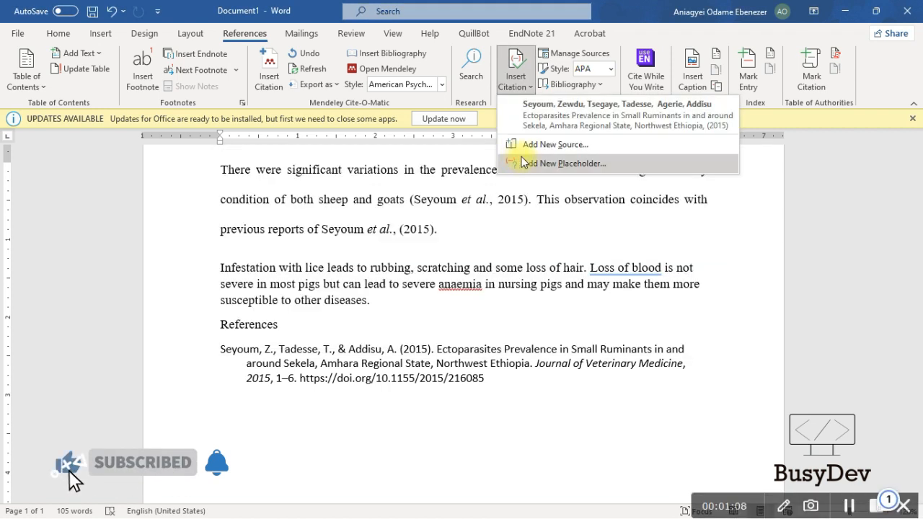
# Create a 2023 journal article source, 'Types of Animals' in Journall of Scientific Medicine, with its author, and cite it
pyautogui.click(525, 163)
pyautogui.click(404, 212)
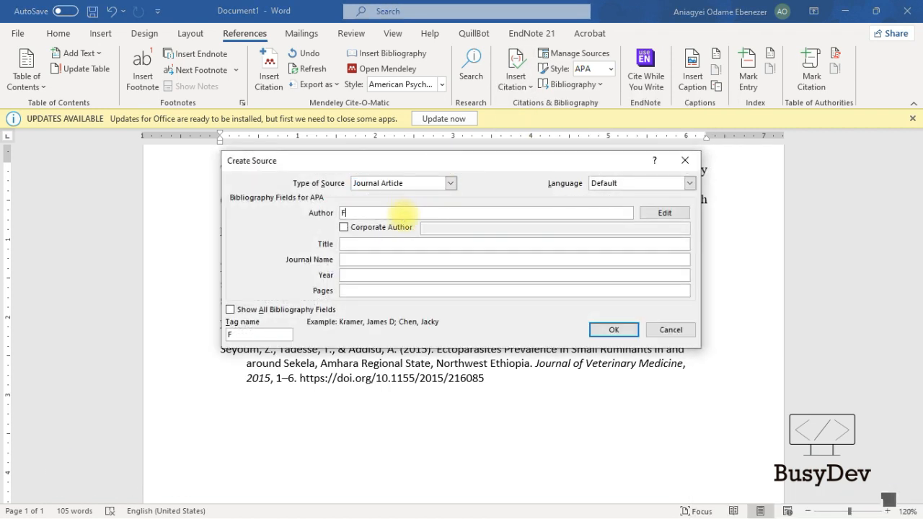
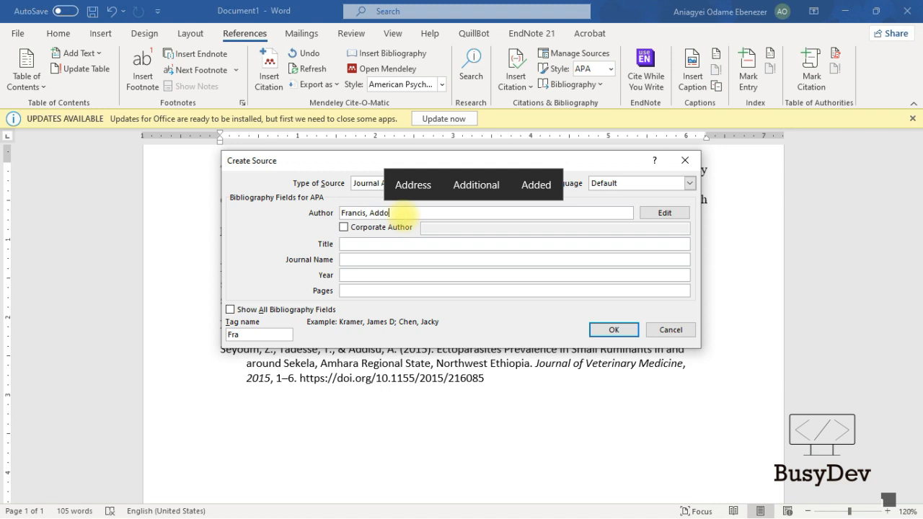
pyautogui.click(383, 246)
pyautogui.write('Ty')
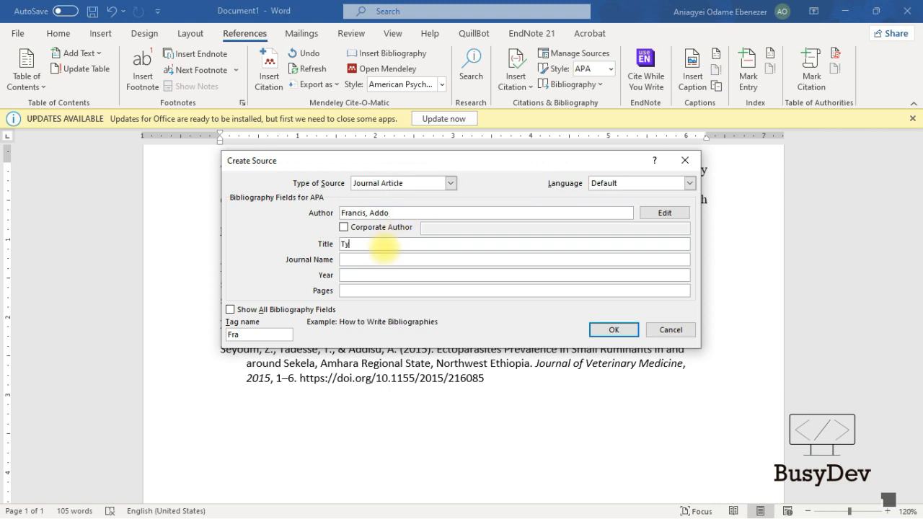
pyautogui.write('pes of Animal')
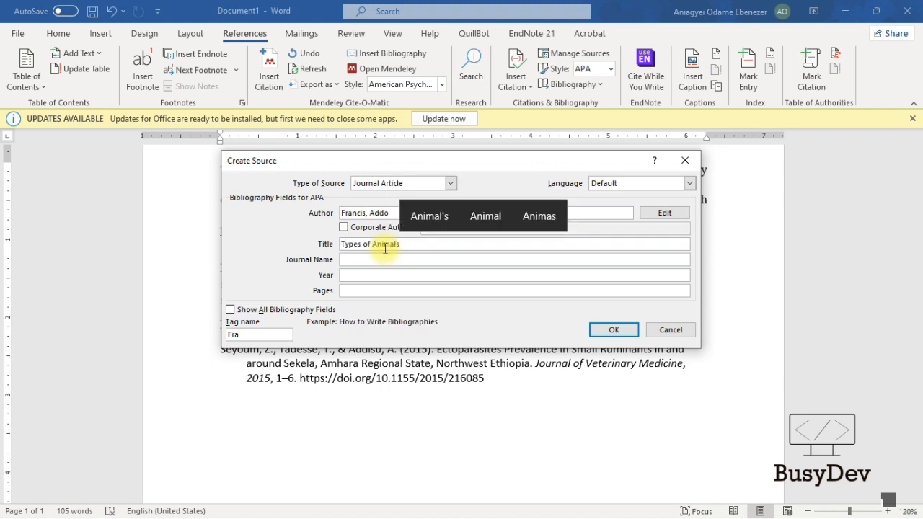
pyautogui.write('s')
pyautogui.click(375, 260)
pyautogui.write('Journall of')
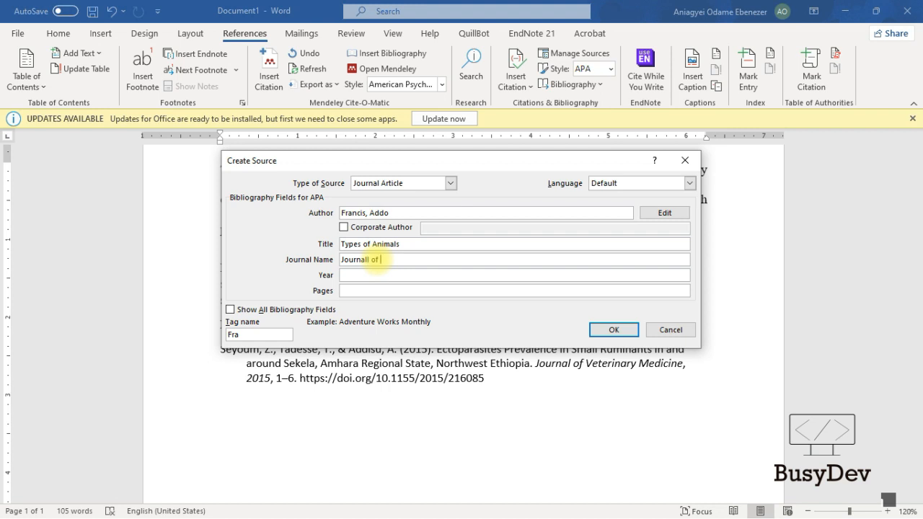
pyautogui.write(' Scientific Medicine')
pyautogui.click(421, 278)
pyautogui.write('202')
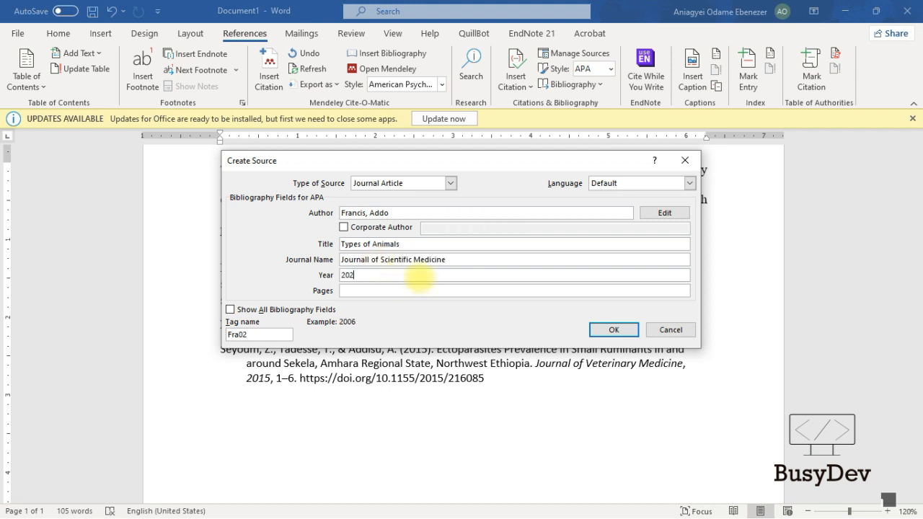
pyautogui.write('3')
pyautogui.click(416, 289)
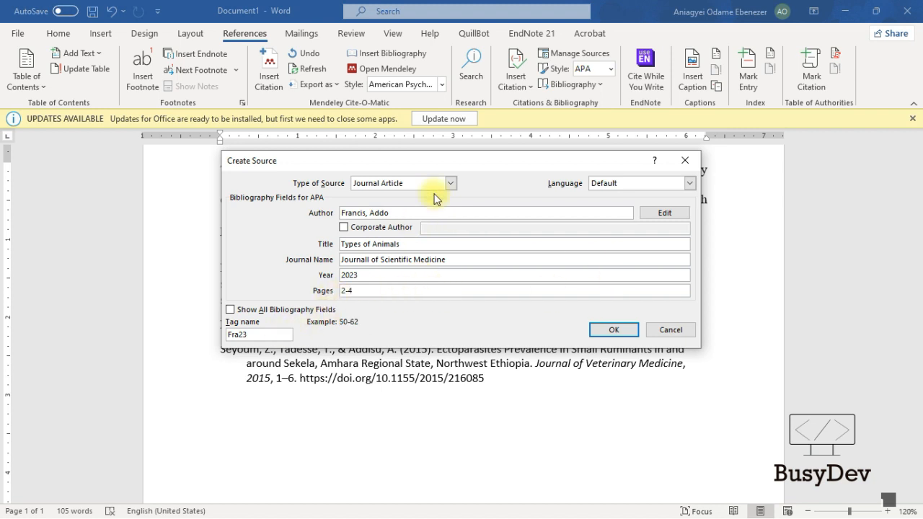
pyautogui.click(613, 329)
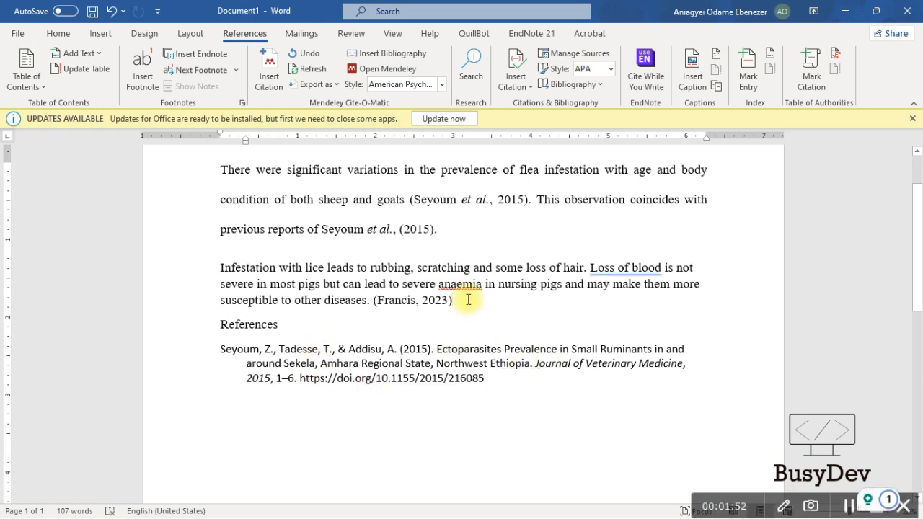
# Insert a built-in References bibliography after the existing reference and remove its duplicate heading
pyautogui.click(515, 384)
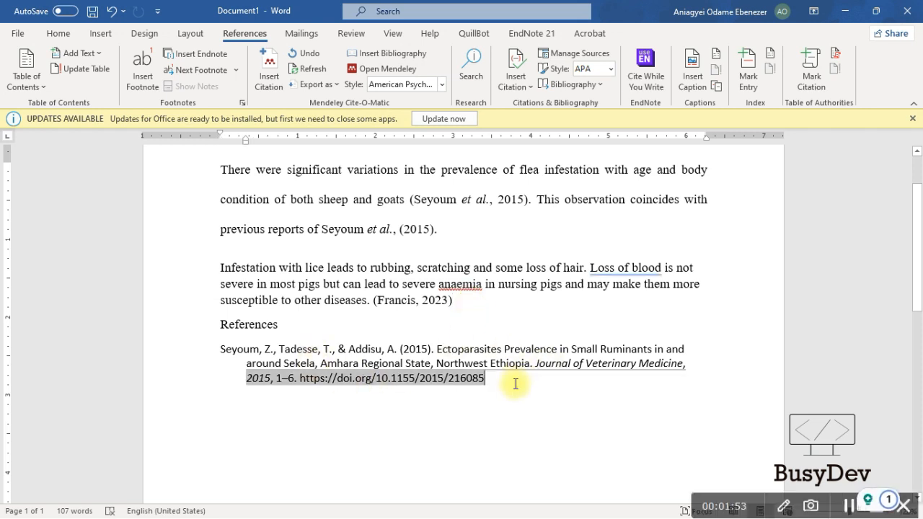
pyautogui.click(525, 90)
pyautogui.click(574, 84)
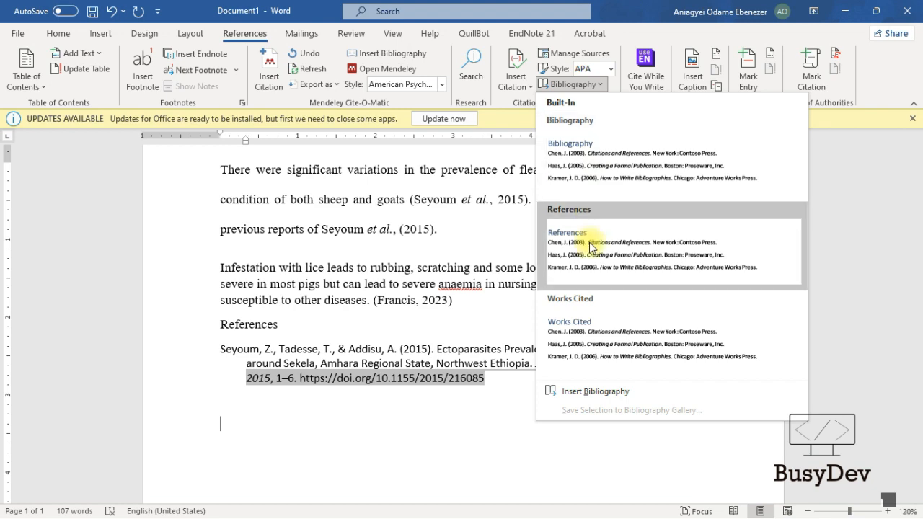
pyautogui.click(589, 242)
pyautogui.scroll(1, 346, 325)
pyautogui.moveTo(303, 389); pyautogui.dragTo(220, 388)
pyautogui.press('BackSpace')
pyautogui.press('BackSpace')
pyautogui.press('BackSpace')
pyautogui.press('BackSpace')
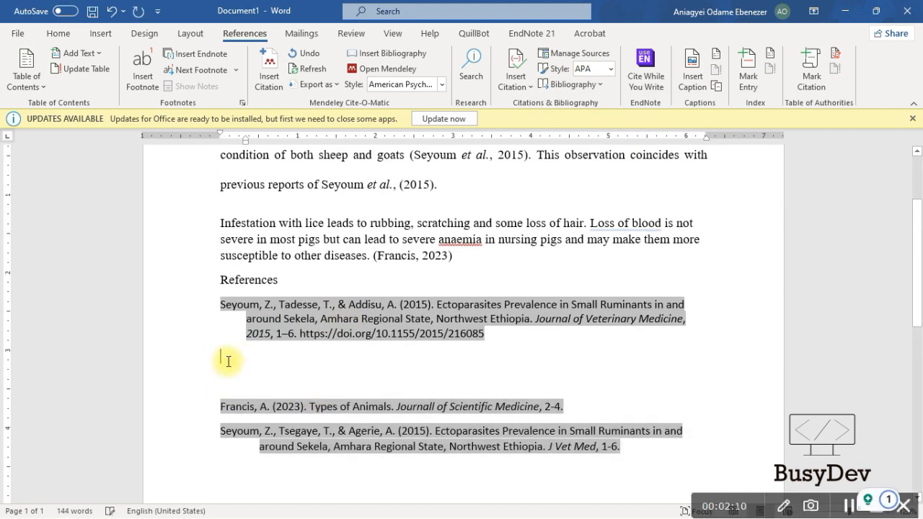
pyautogui.hotkey('ctrl', 'z')
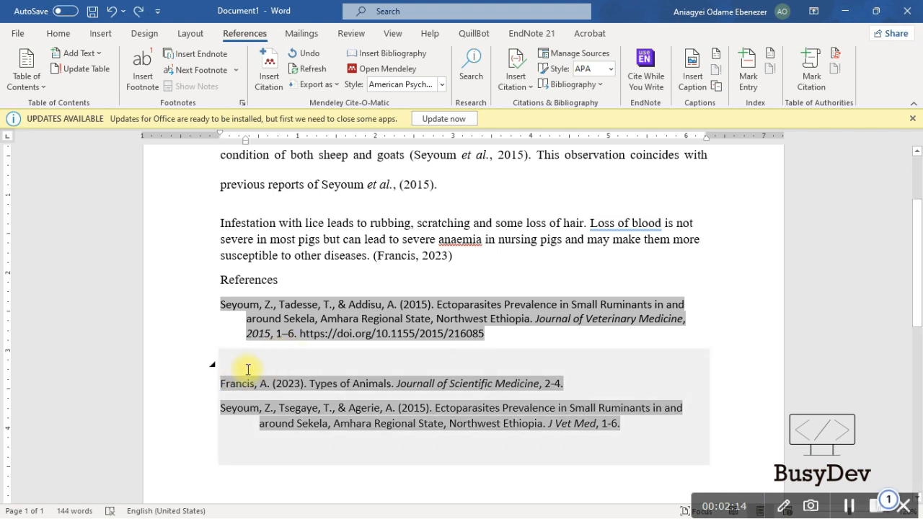
# Select the generated 'Types of Animals' and 2015 J Vet Med entries in the bibliography block
pyautogui.click(244, 368)
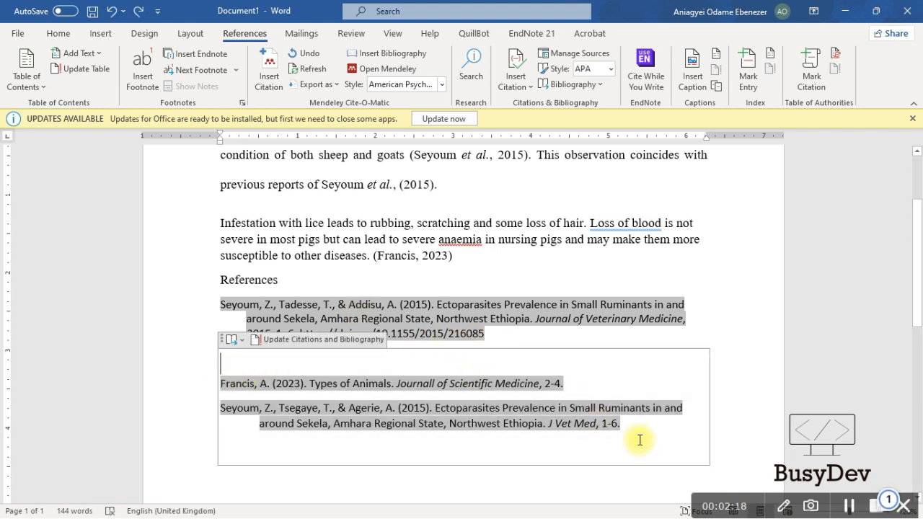
pyautogui.moveTo(640, 438); pyautogui.dragTo(516, 341)
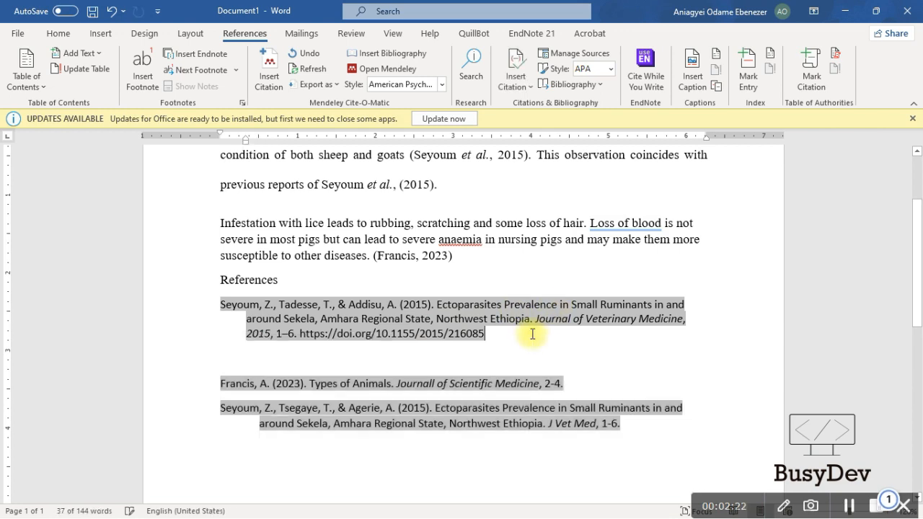
pyautogui.scroll(-3, 509, 351)
pyautogui.click(336, 385)
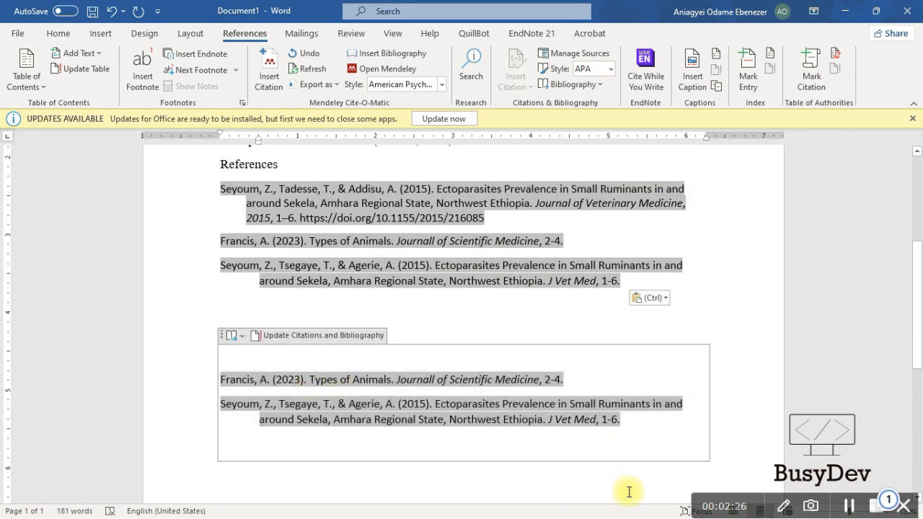
pyautogui.moveTo(640, 481); pyautogui.dragTo(243, 351)
# Delete the redundant generated bibliography and try numbering the references as 1 and 2
pyautogui.press('Delete')
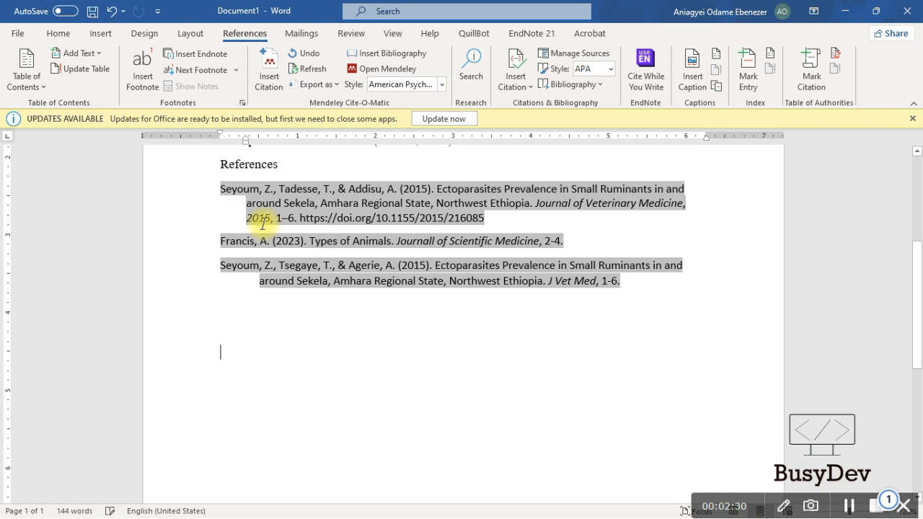
pyautogui.click(223, 190)
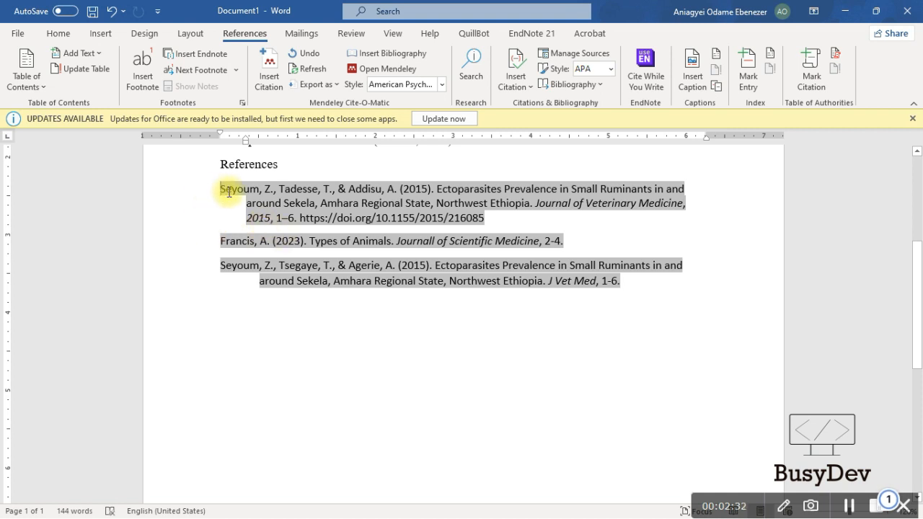
pyautogui.write('1.')
pyautogui.click(215, 247)
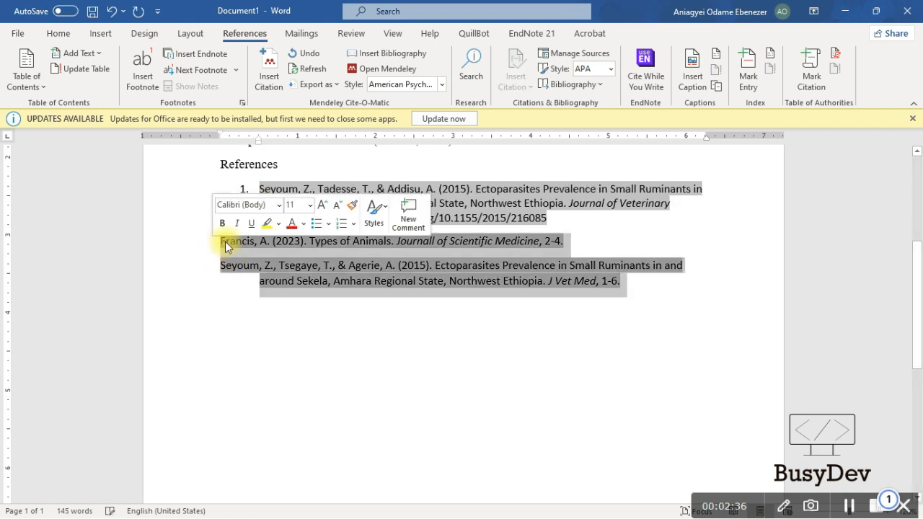
pyautogui.click(226, 244)
pyautogui.write('2.')
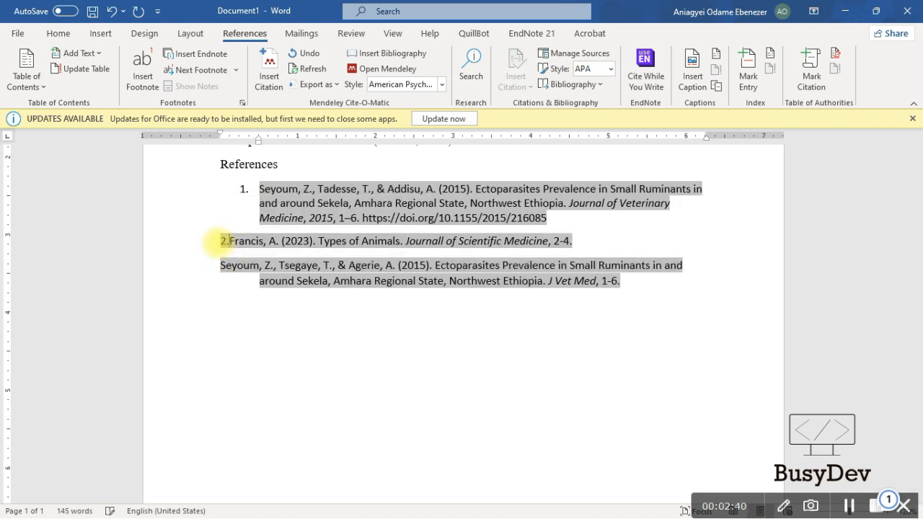
pyautogui.press('BackSpace')
pyautogui.press('BackSpace')
pyautogui.press('BackSpace')
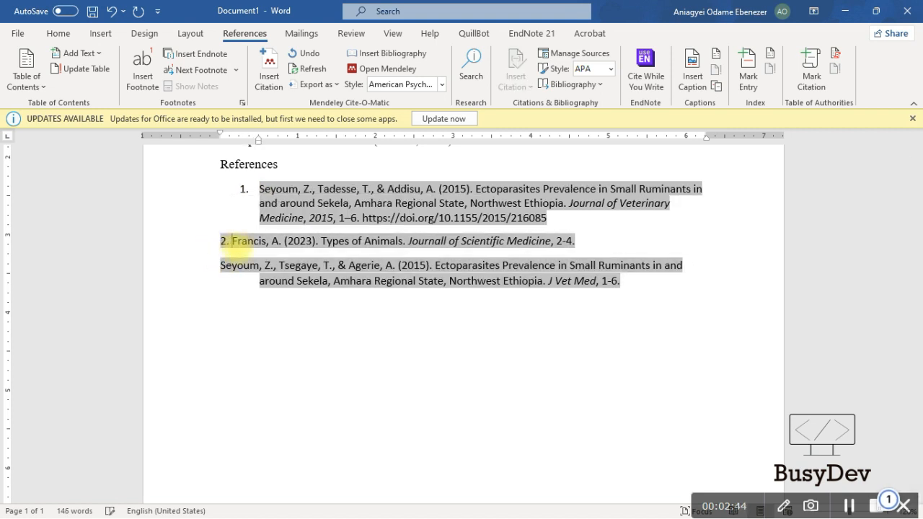
pyautogui.write('2.')
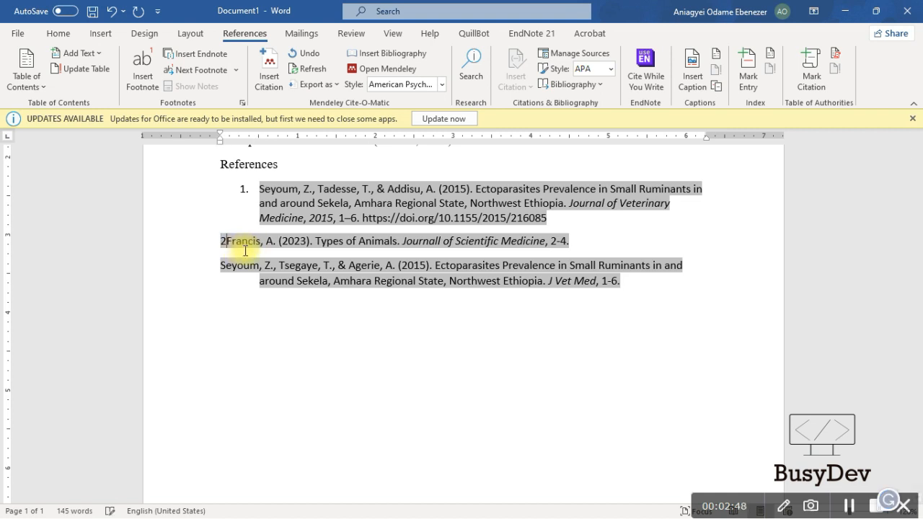
pyautogui.press('BackSpace')
pyautogui.press('BackSpace')
pyautogui.press('BackSpace')
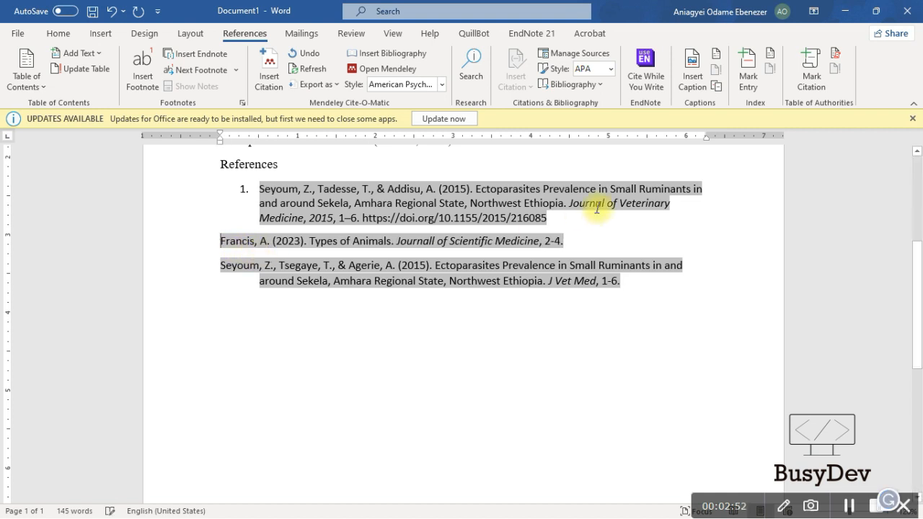
# Add numbered item 2 below the first reference and move the 'Types of Animals' and second 2015 references into it
pyautogui.click(574, 229)
pyautogui.press('Return')
pyautogui.moveTo(625, 295); pyautogui.dragTo(208, 258)
pyautogui.hotkey('ctrl', 'c')
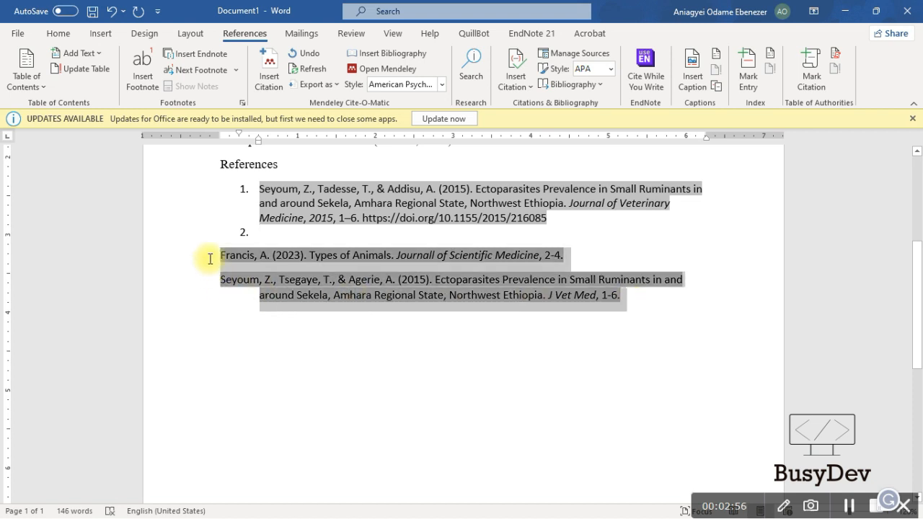
pyautogui.press('BackSpace')
pyautogui.click(296, 234)
pyautogui.write('Francis, A. (2023). Types of Animals. Journal of Scientific Medicine, 2–4. Seyoum, Z., Tsegaye, T., & Agerie, A. (2015). Ectoparasites Prevalence in Small Ruminants in and around Sekela, Amhara Regional State, Northwest Ethiopia. J Vet Med, 1–6.')
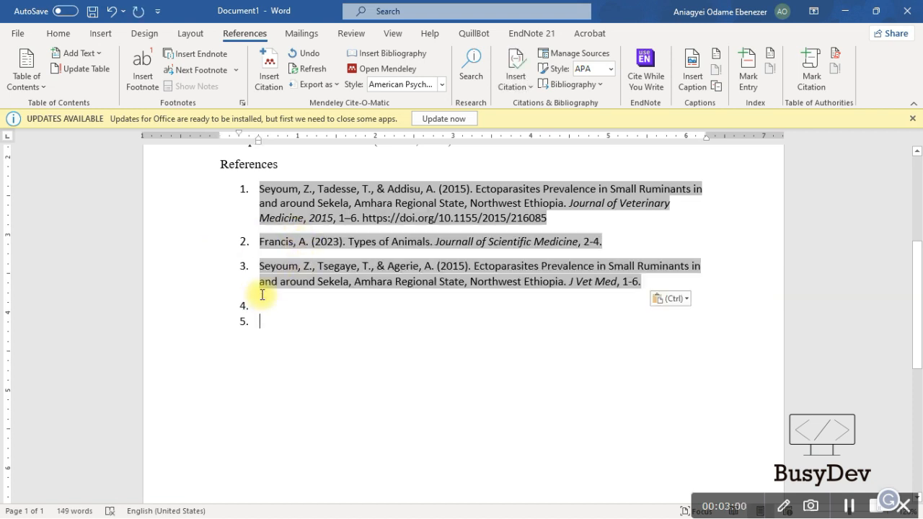
pyautogui.hotkey('ctrl', 'z')
pyautogui.hotkey('ctrl', 'v')
pyautogui.scroll(3, 583, 224)
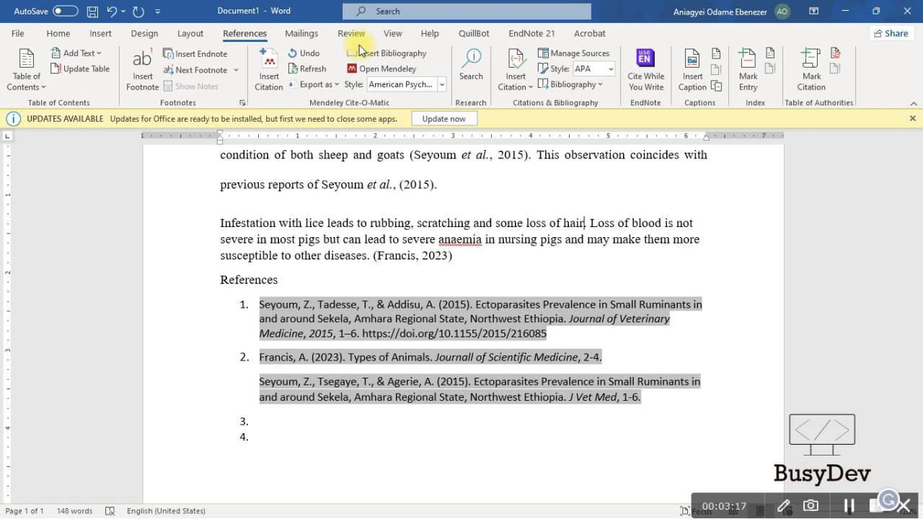
# Pick the 2011 Malaria Distribution paper from the full Mendeley library and cite it after 'hair'
pyautogui.click(269, 68)
pyautogui.click(689, 266)
pyautogui.click(790, 42)
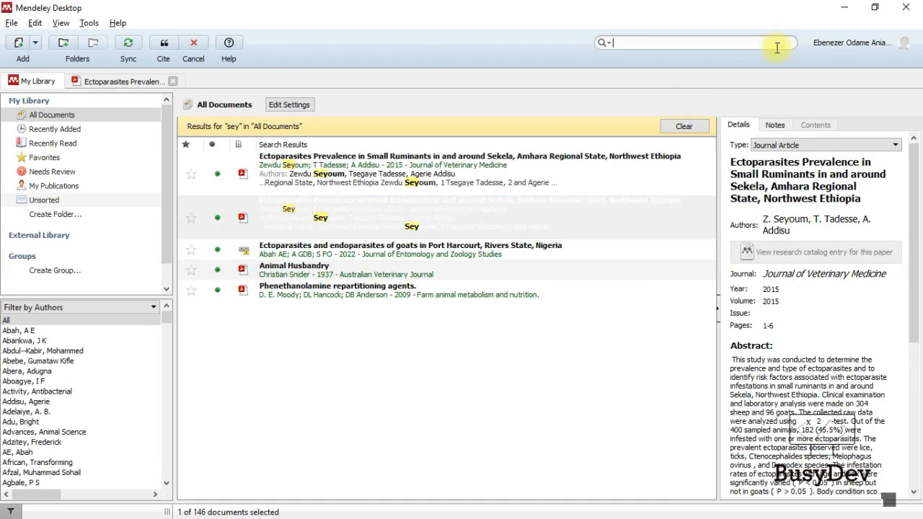
pyautogui.click(344, 210)
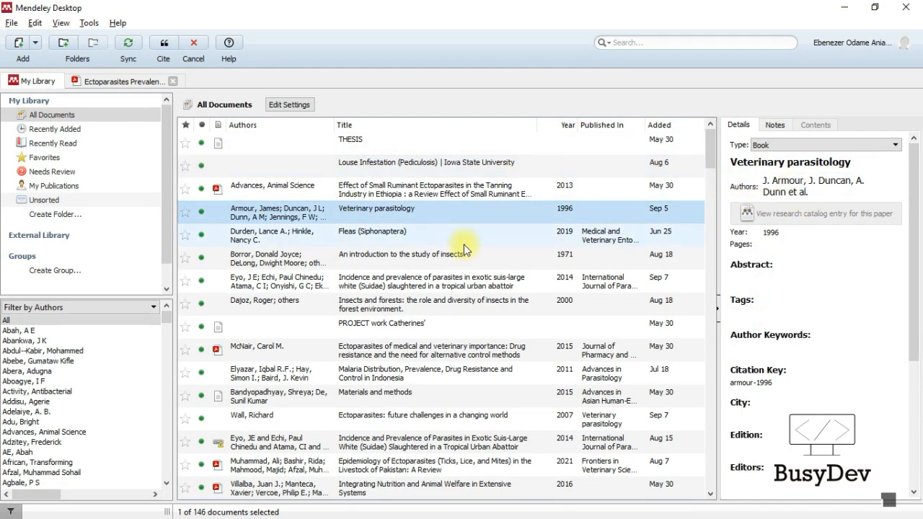
pyautogui.click(520, 260)
pyautogui.click(498, 306)
pyautogui.click(489, 380)
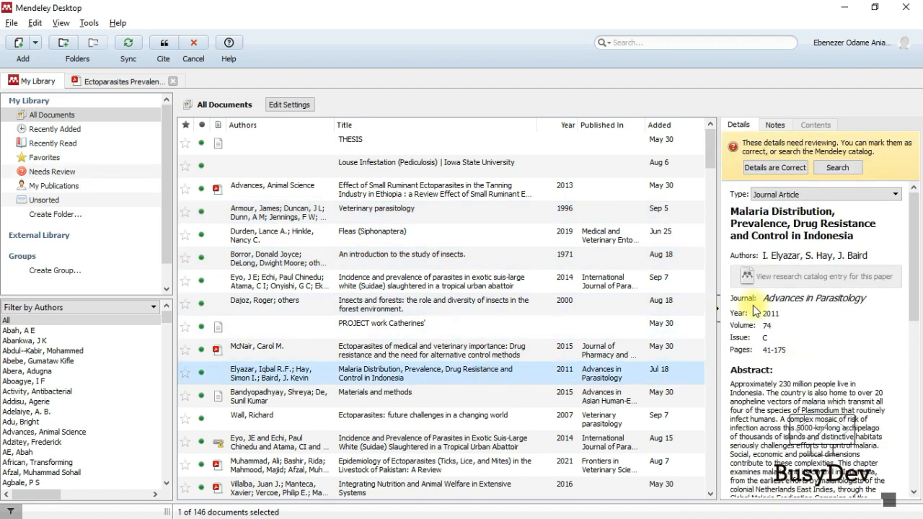
pyautogui.scroll(-5, 786, 274)
pyautogui.scroll(5, 858, 339)
pyautogui.click(180, 44)
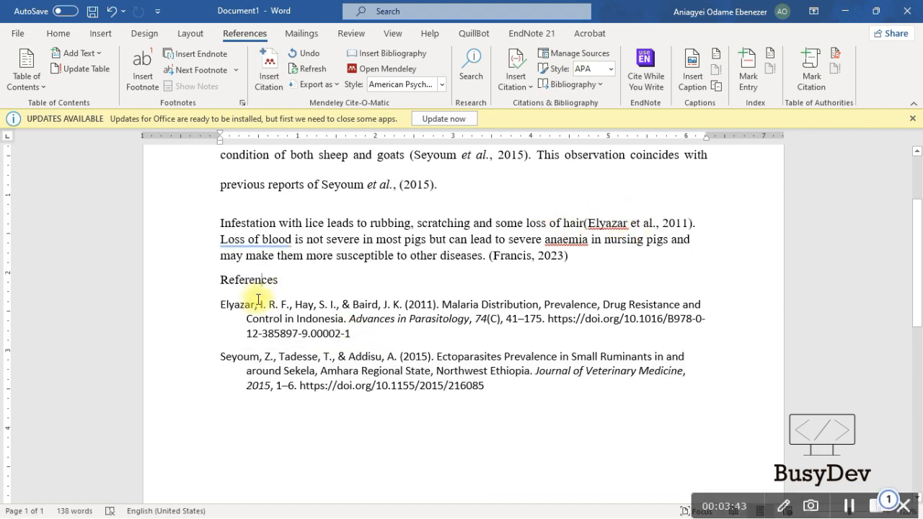
# Insert a Mendeley-generated reference list on a new line under the References heading
pyautogui.click(225, 304)
pyautogui.press('Return')
pyautogui.click(383, 58)
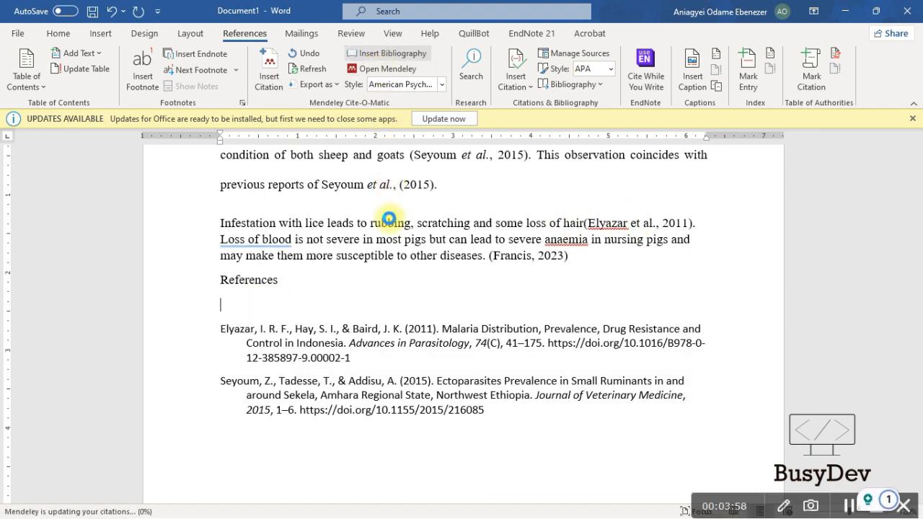
pyautogui.scroll(-2, 323, 314)
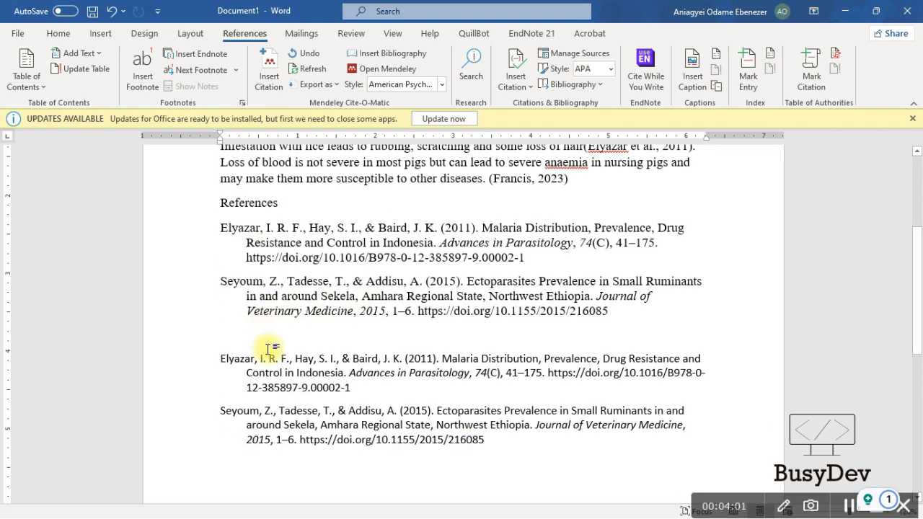
# Delete the old duplicate 2015 ectoparasites entry below the new list, keeping and spacing the old 2011 entry
pyautogui.moveTo(362, 388); pyautogui.dragTo(218, 355)
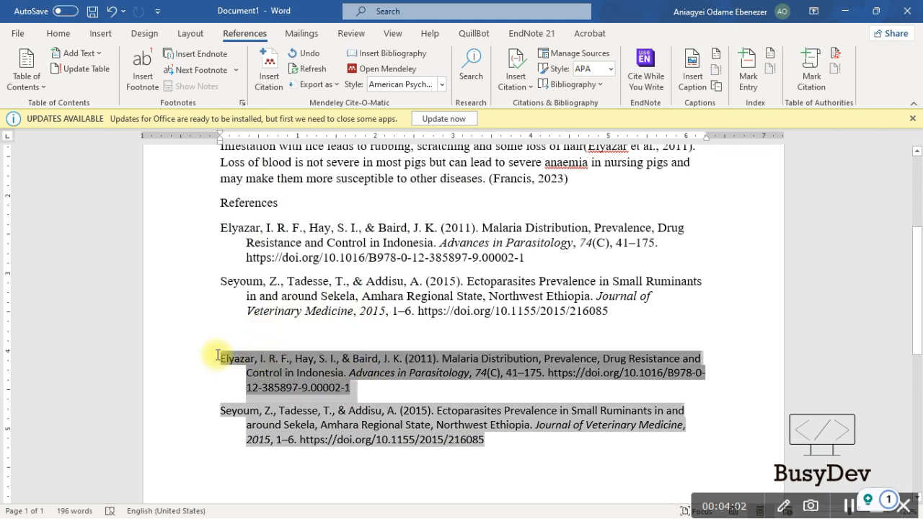
pyautogui.press('Delete')
pyautogui.tripleClick(369, 386)
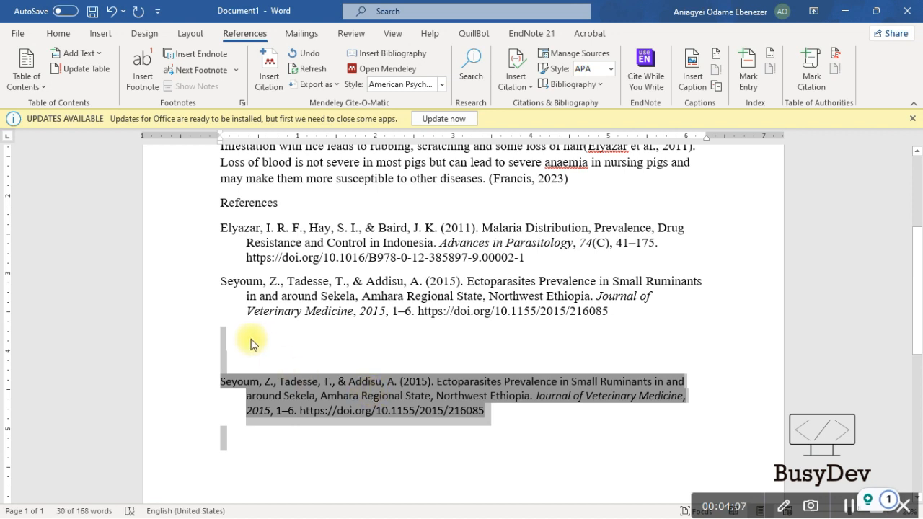
pyautogui.hotkey('ctrl', 'z')
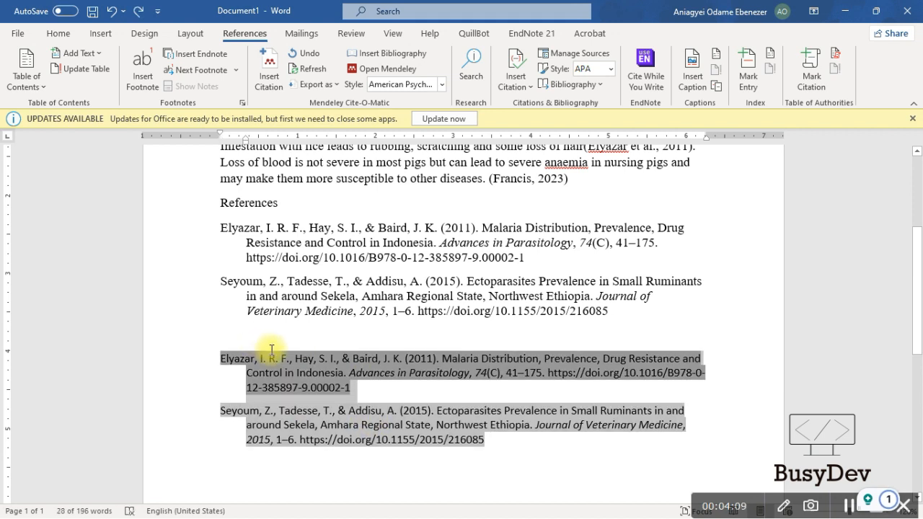
pyautogui.click(362, 387)
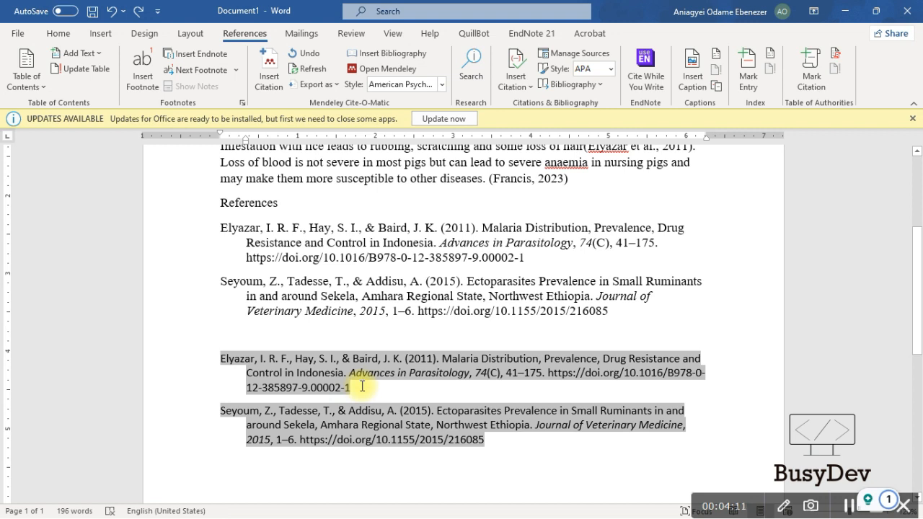
pyautogui.moveTo(496, 447); pyautogui.dragTo(202, 406)
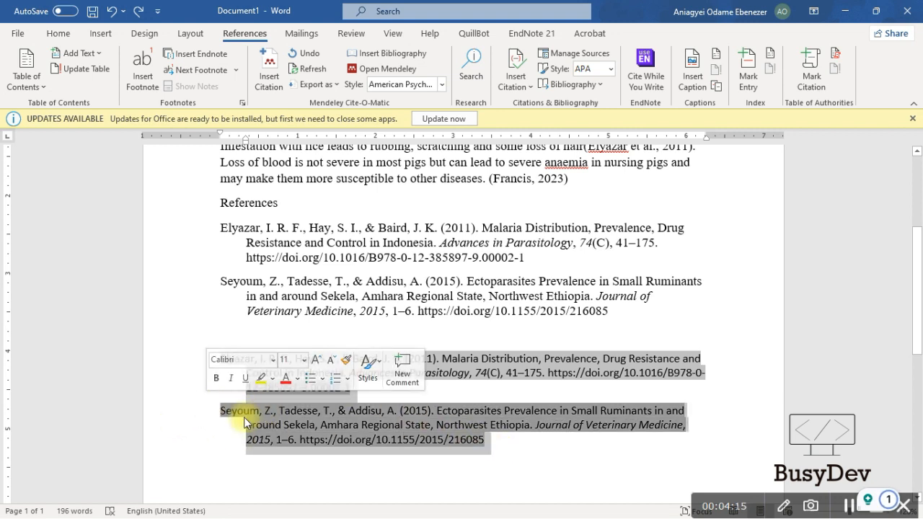
pyautogui.press('Delete')
pyautogui.click(256, 343)
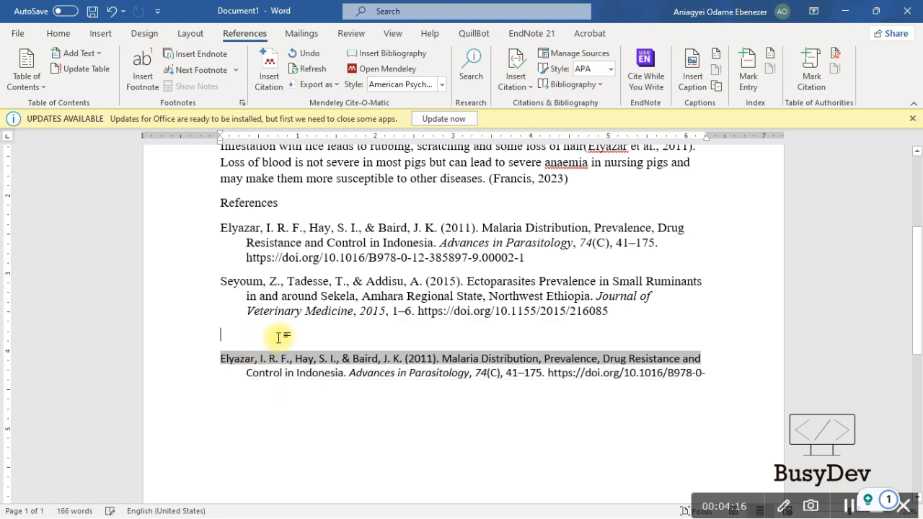
pyautogui.press('Return')
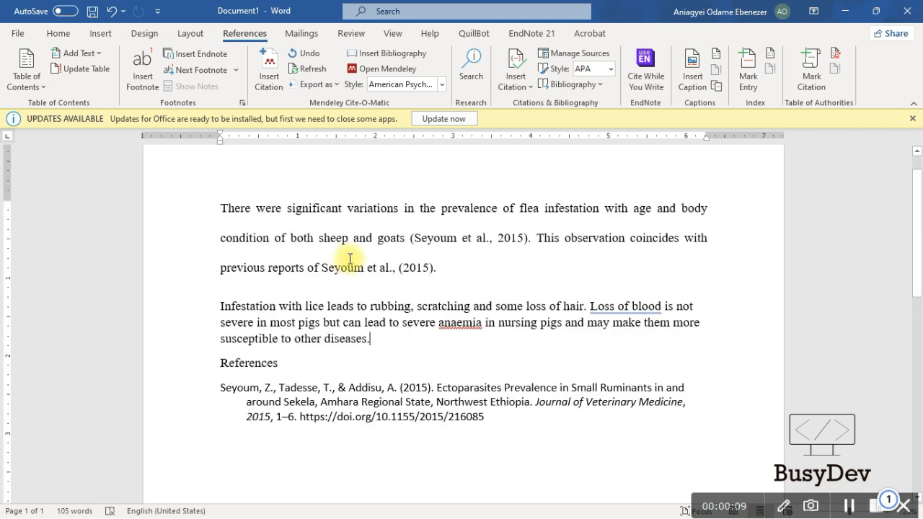
# Italicise 'et al.' in the first and second 2015 citations of the flea paragraph
pyautogui.click(462, 242)
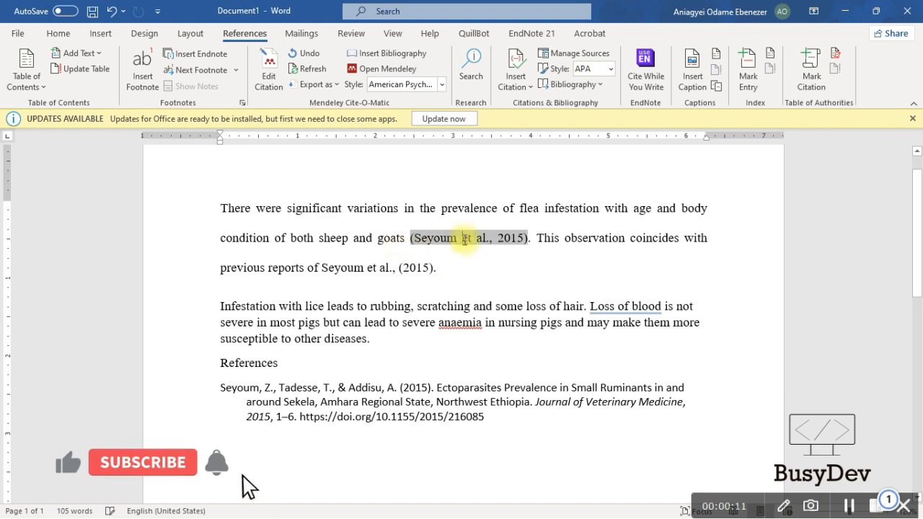
pyautogui.moveTo(490, 238); pyautogui.dragTo(459, 238)
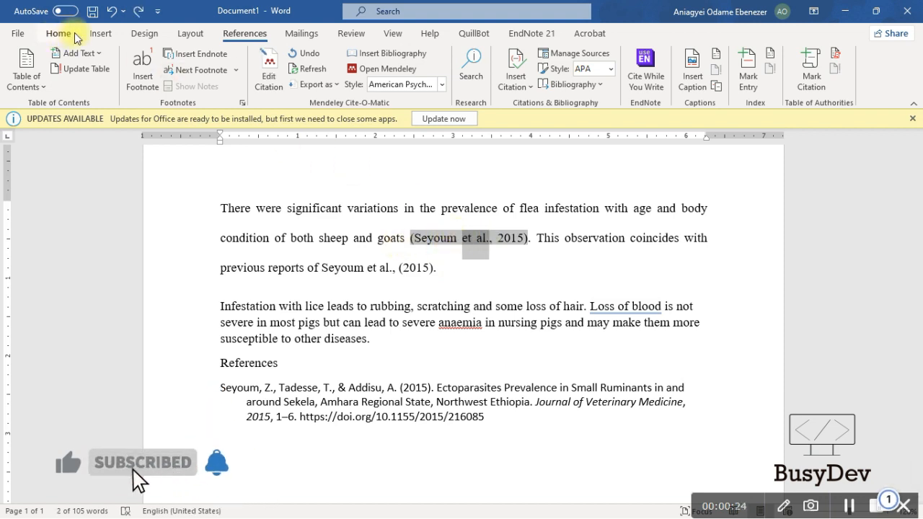
pyautogui.click(60, 34)
pyautogui.click(141, 80)
pyautogui.click(421, 238)
pyautogui.moveTo(392, 268); pyautogui.dragTo(367, 267)
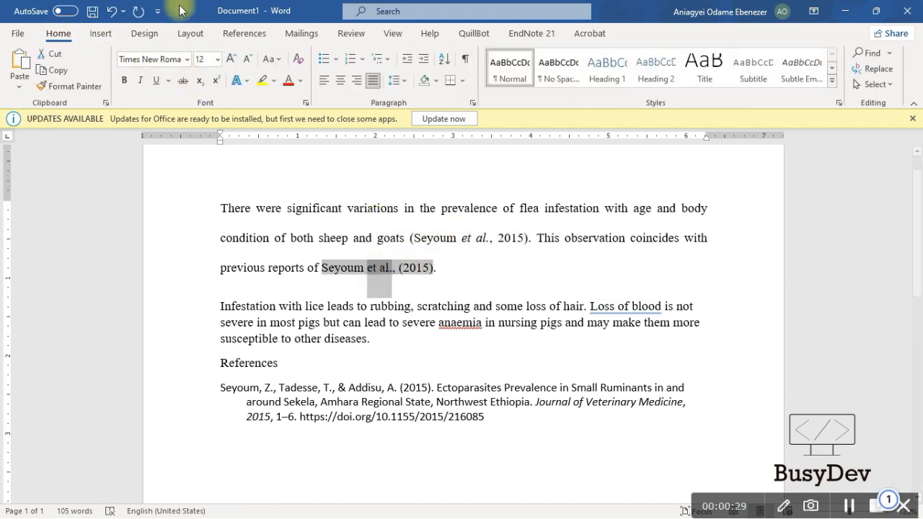
pyautogui.click(141, 80)
pyautogui.click(469, 271)
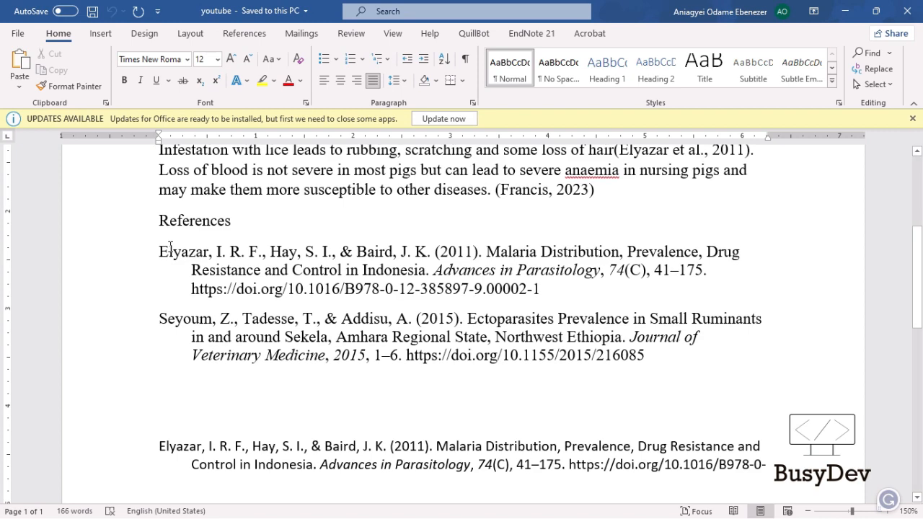
pyautogui.scroll(1, 170, 253)
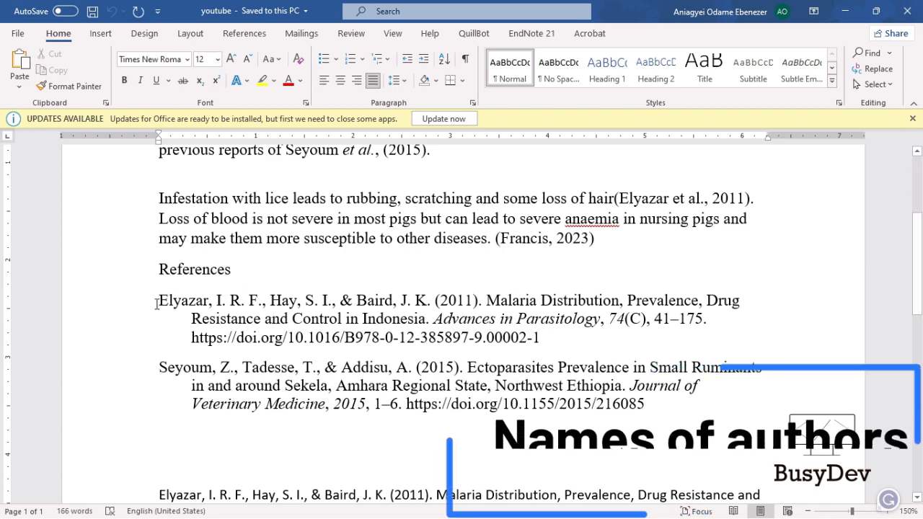
pyautogui.moveTo(158, 300); pyautogui.dragTo(480, 299)
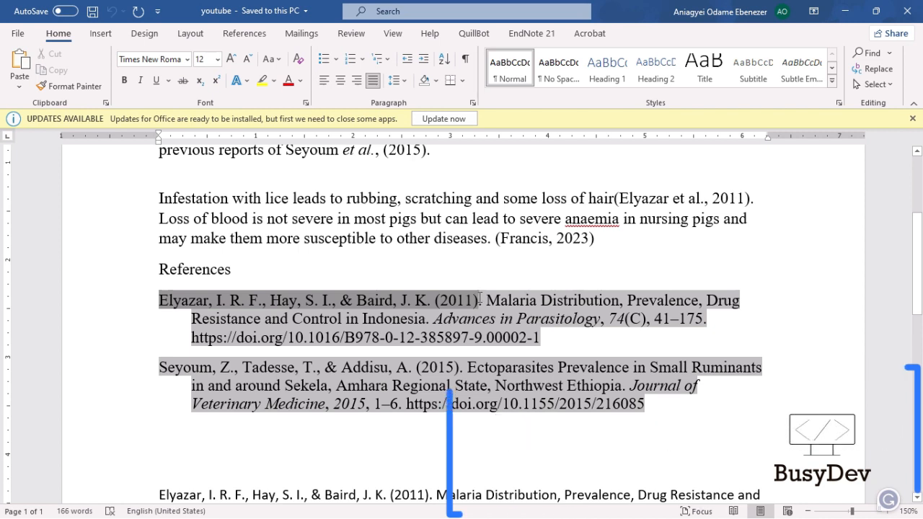
pyautogui.click(437, 303)
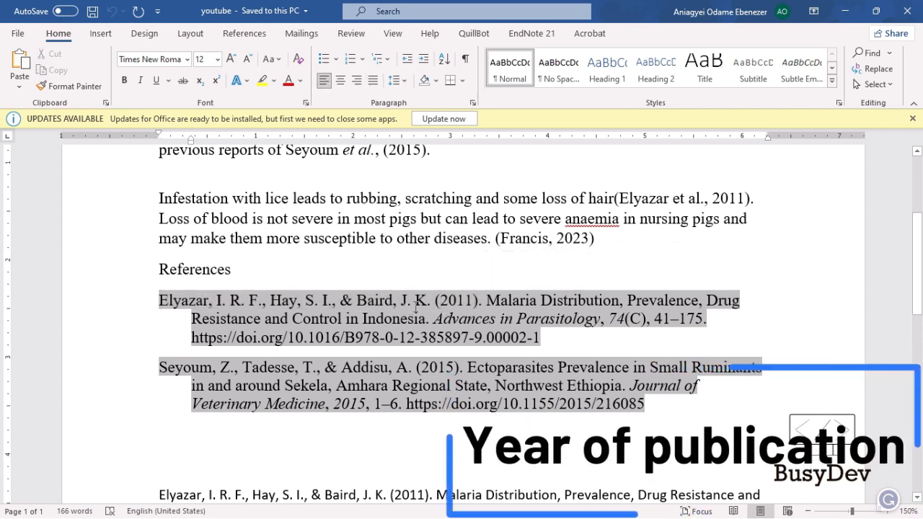
pyautogui.moveTo(482, 301); pyautogui.dragTo(433, 301)
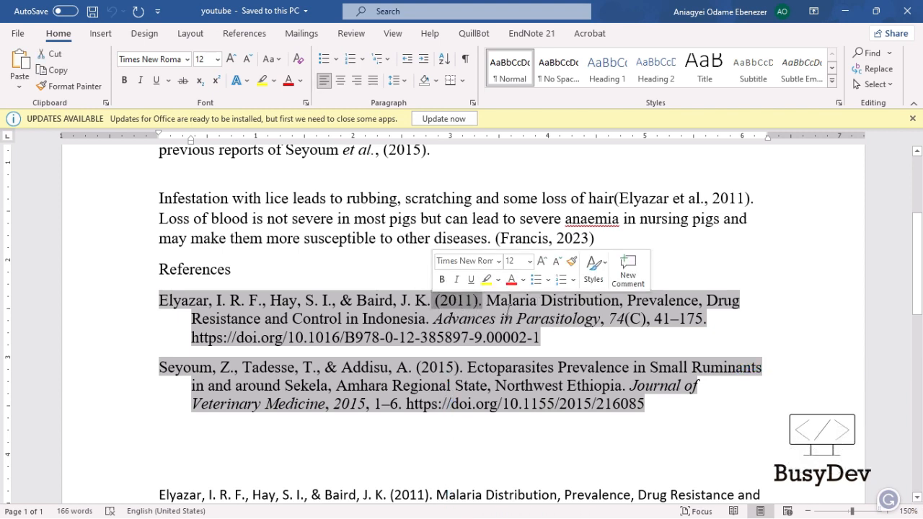
pyautogui.click(541, 314)
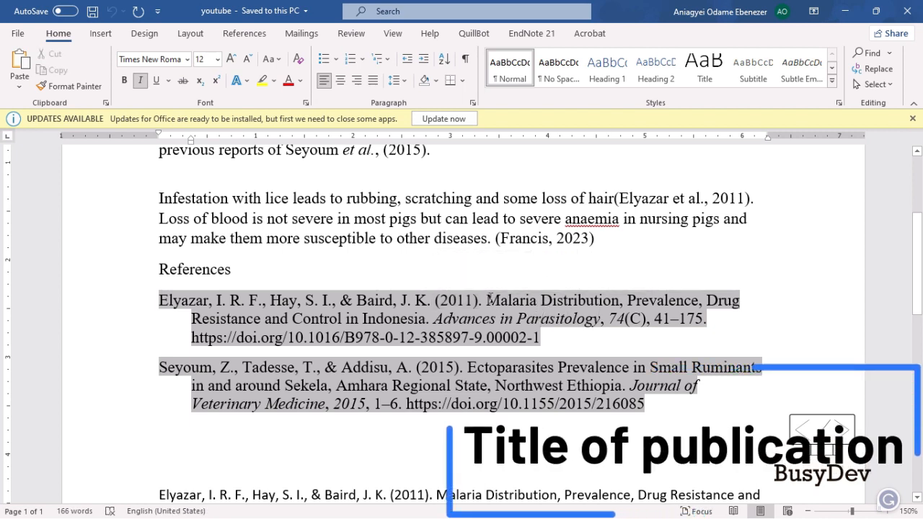
pyautogui.moveTo(486, 302); pyautogui.dragTo(430, 319)
pyautogui.click(445, 321)
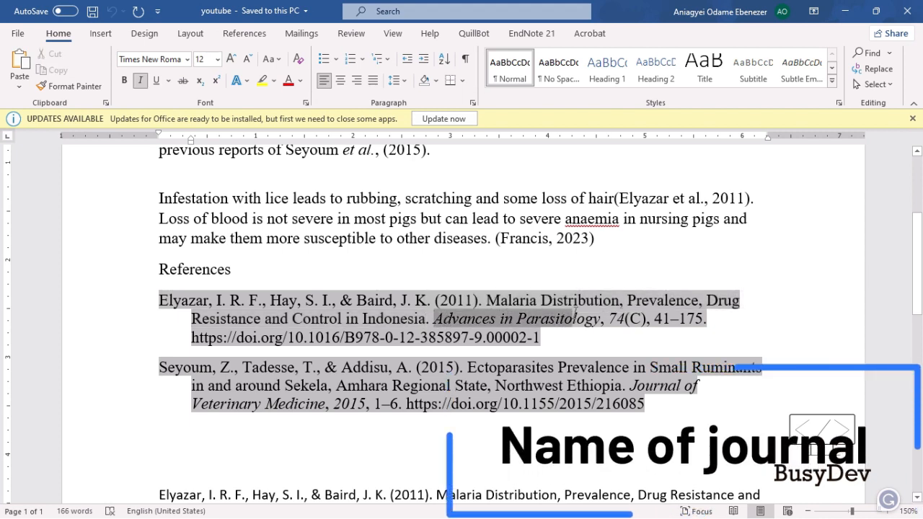
pyautogui.moveTo(575, 312); pyautogui.dragTo(717, 313)
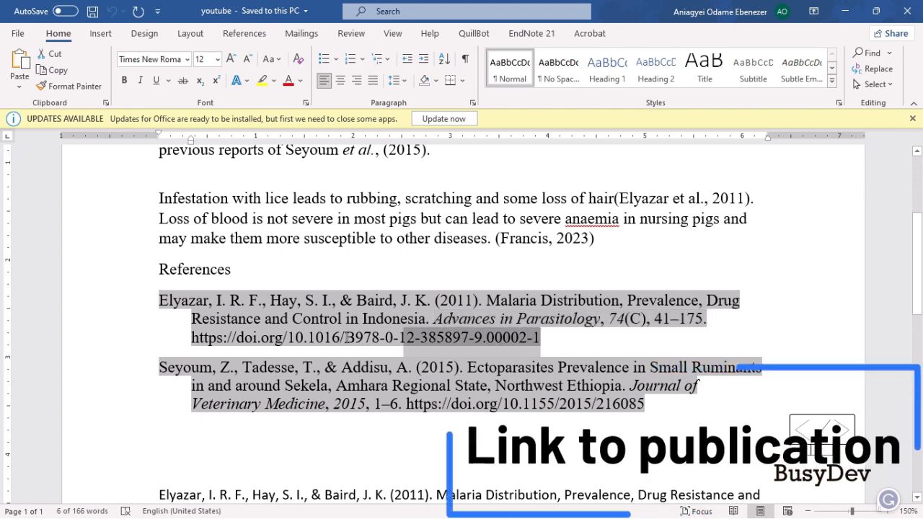
pyautogui.moveTo(213, 354); pyautogui.dragTo(184, 336)
pyautogui.click(347, 337)
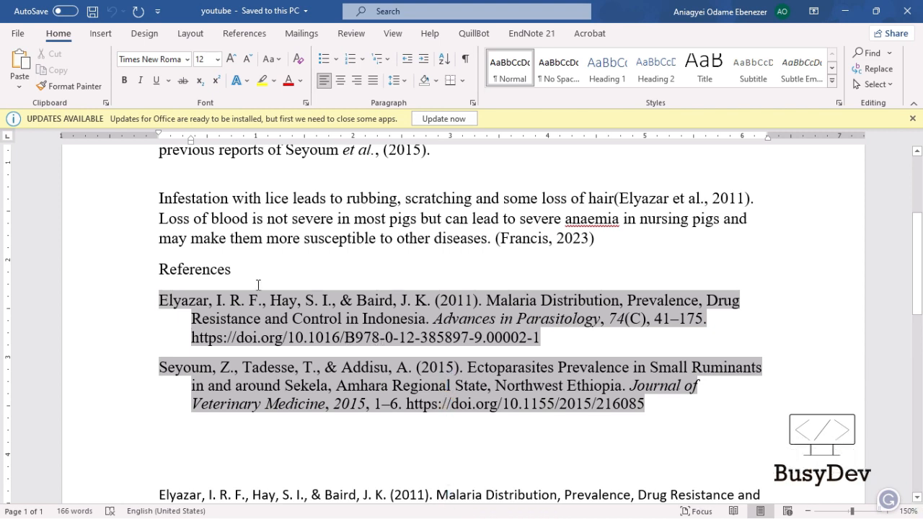
pyautogui.click(358, 237)
pyautogui.click(294, 253)
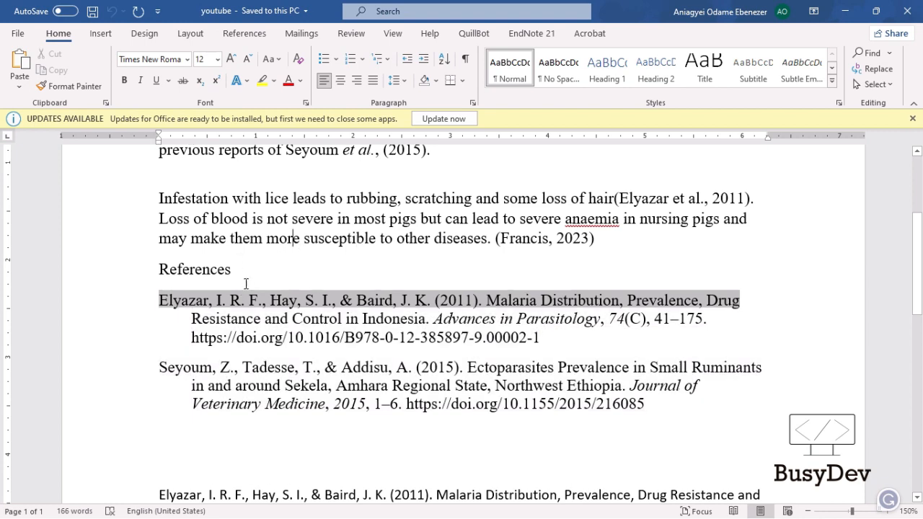
pyautogui.click(609, 205)
pyautogui.click(849, 367)
pyautogui.click(763, 377)
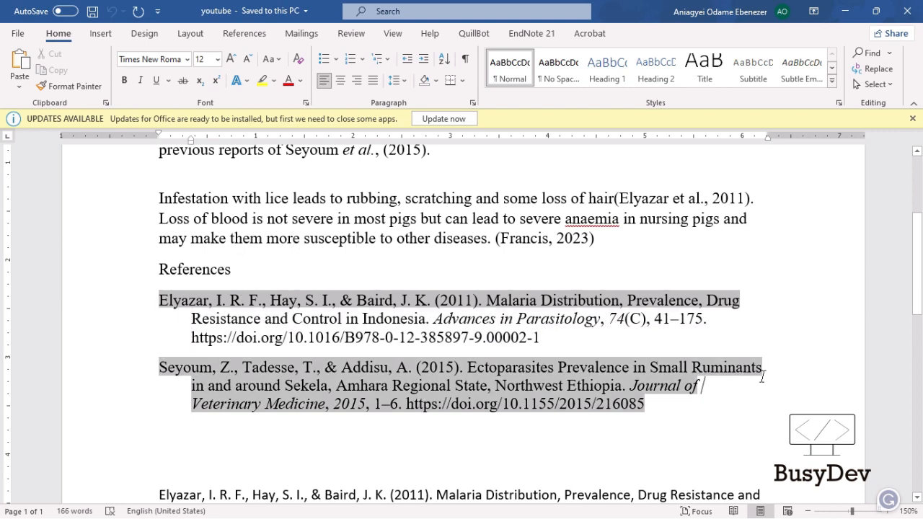
pyautogui.click(700, 345)
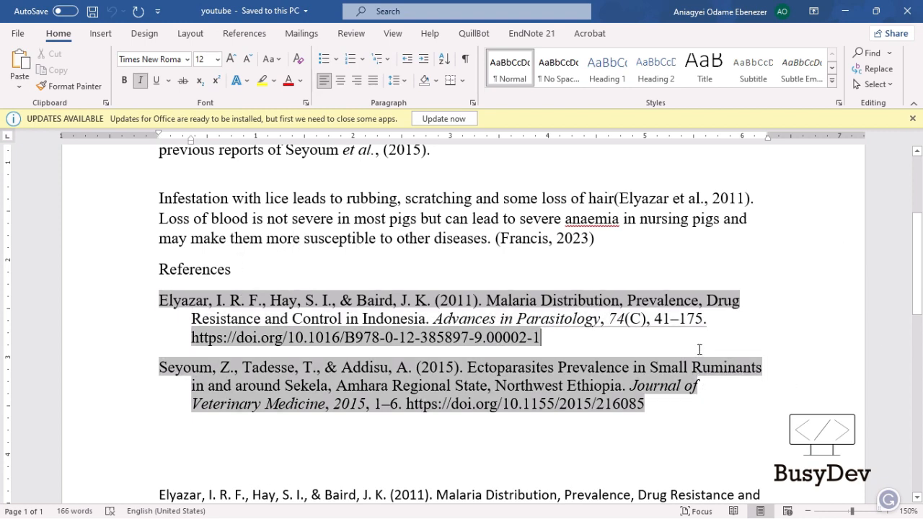
pyautogui.click(745, 231)
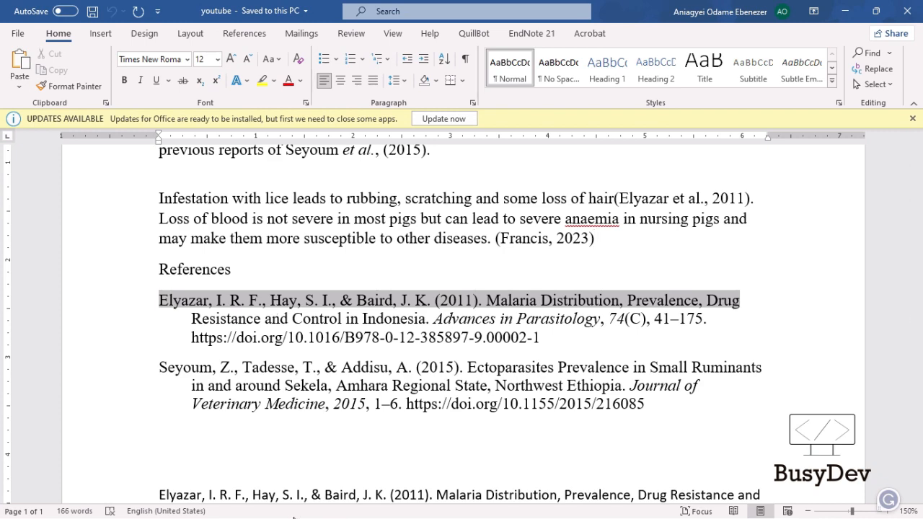
# Switch to the CHAPTER 5 document and place the caret after GDB in the first reference
pyautogui.hotkey('alt', 'Tab')
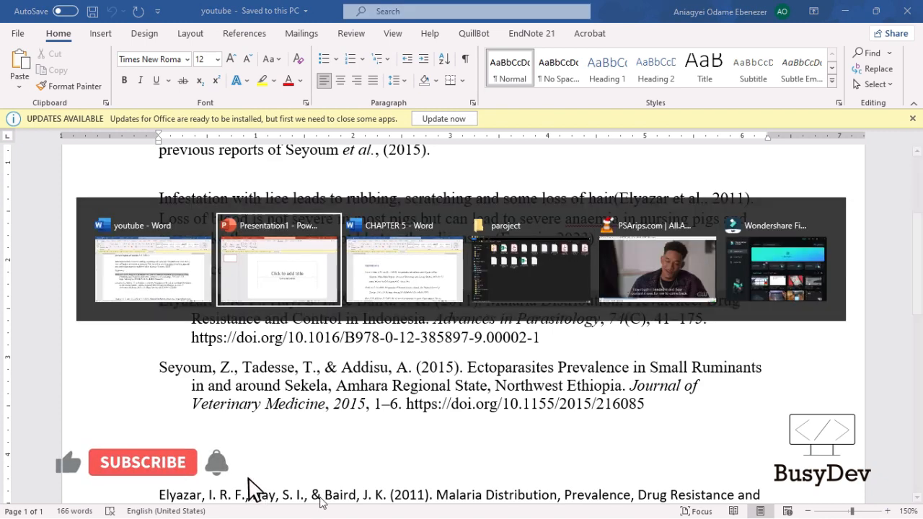
pyautogui.hotkey('alt', 'Tab')
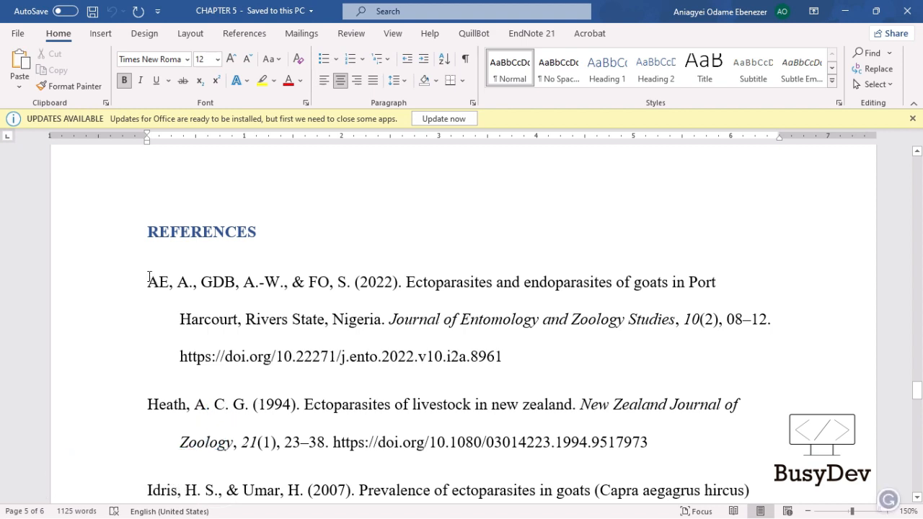
pyautogui.moveTo(143, 279)
pyautogui.mouseDown()
pyautogui.moveTo(494, 279)
pyautogui.moveTo(408, 277)
pyautogui.mouseUp()
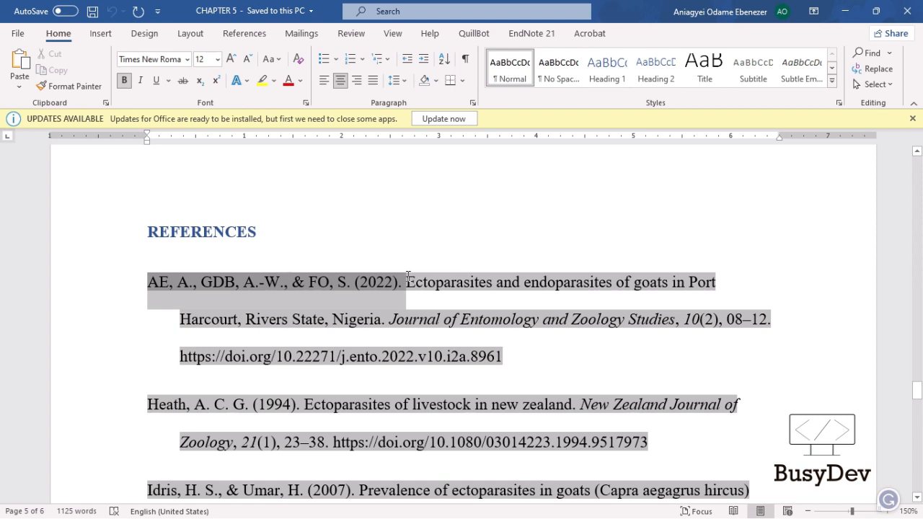
pyautogui.click(159, 299)
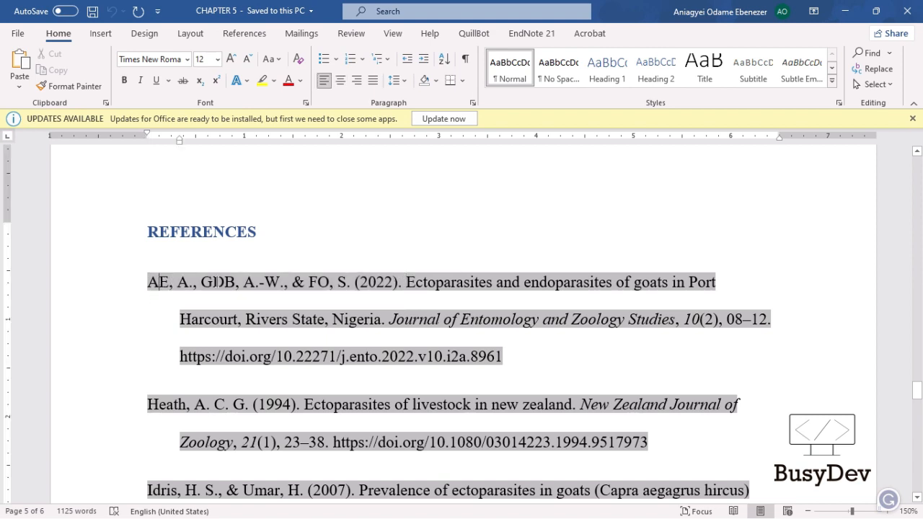
pyautogui.click(238, 283)
pyautogui.press('Left')
# Scroll down the References list and select the author names of the 2014 parasites entry
pyautogui.scroll(-1, 207, 292)
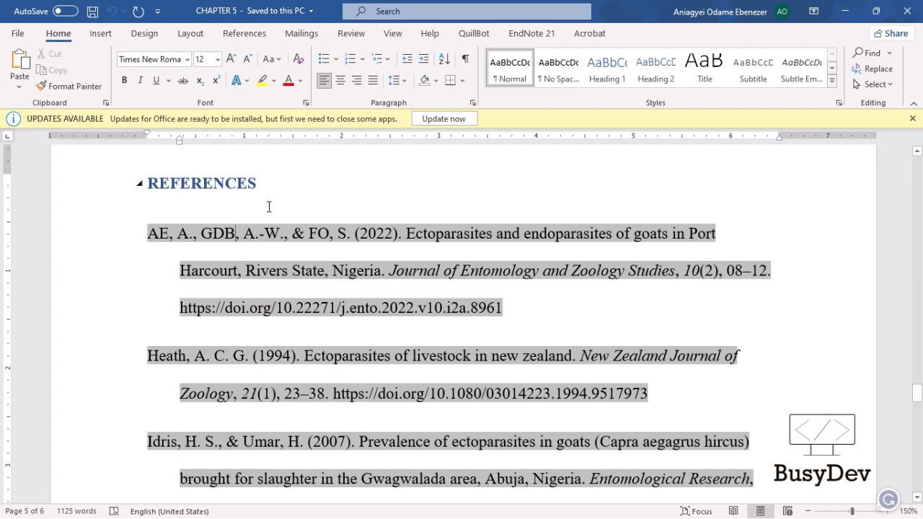
pyautogui.scroll(-3, 266, 368)
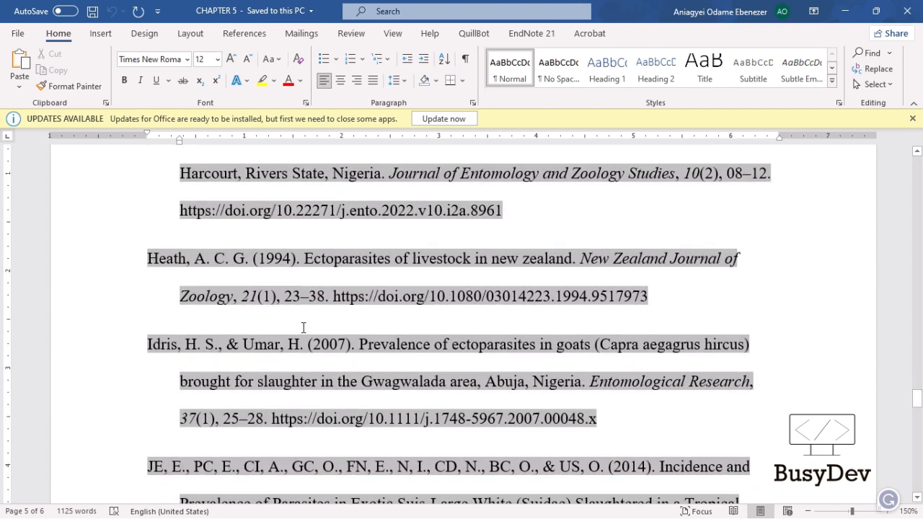
pyautogui.scroll(-3, 259, 317)
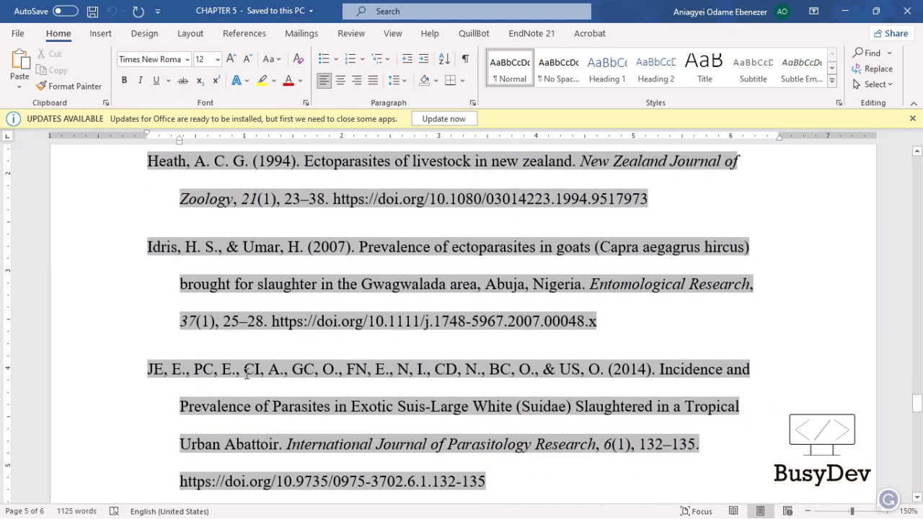
pyautogui.scroll(-4, 198, 381)
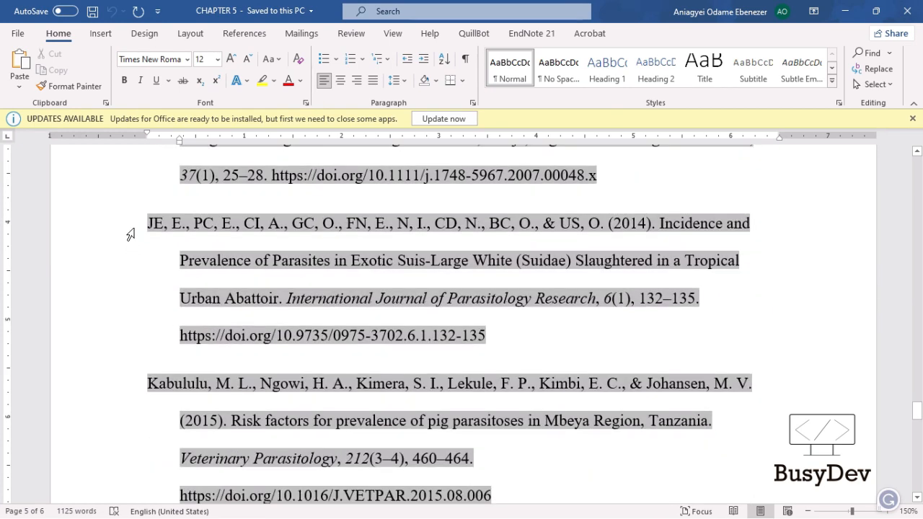
pyautogui.moveTo(147, 223); pyautogui.dragTo(608, 213)
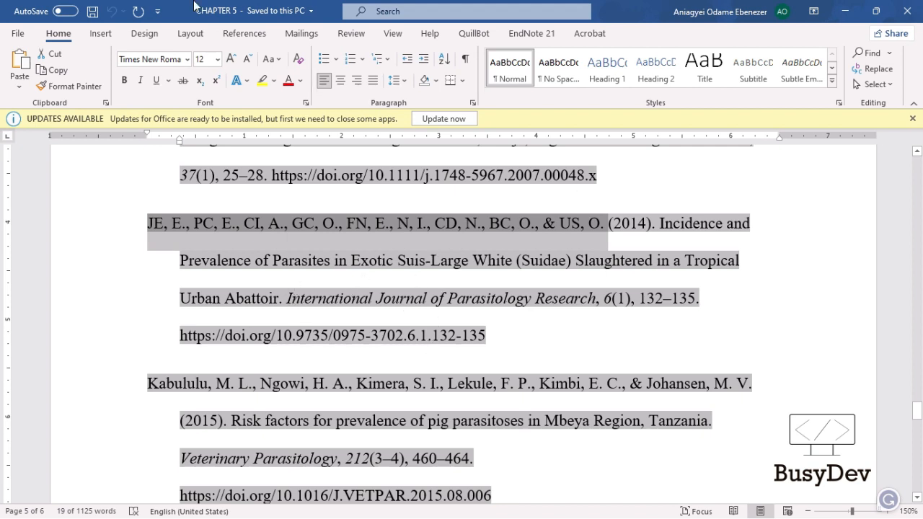
# Start changing the 2014 parasites reference's first author from JE to Jean by inserting 'ean,' after the J
pyautogui.click(150, 227)
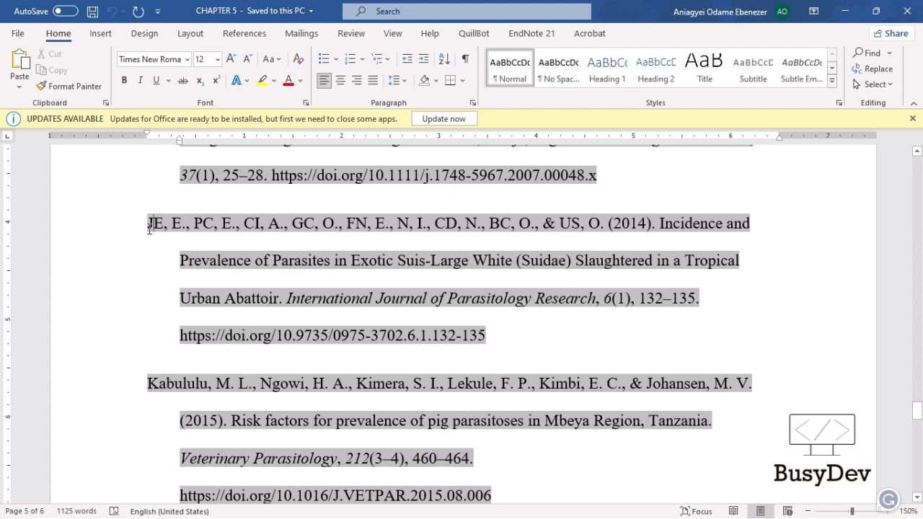
pyautogui.write('ea')
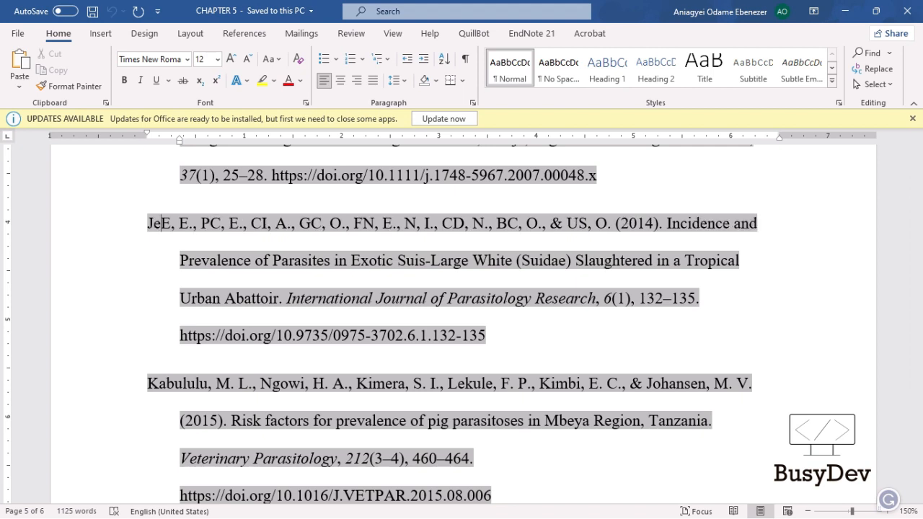
pyautogui.write('n,')
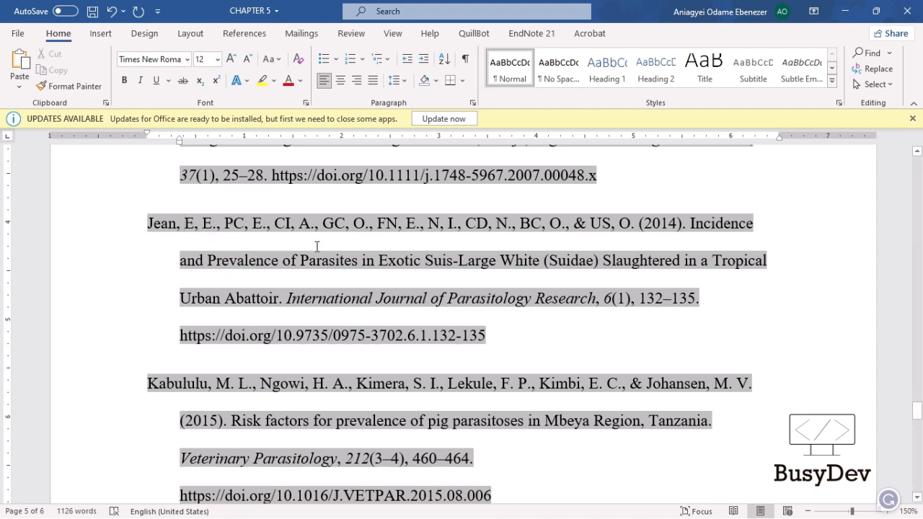
pyautogui.scroll(-1, 439, 257)
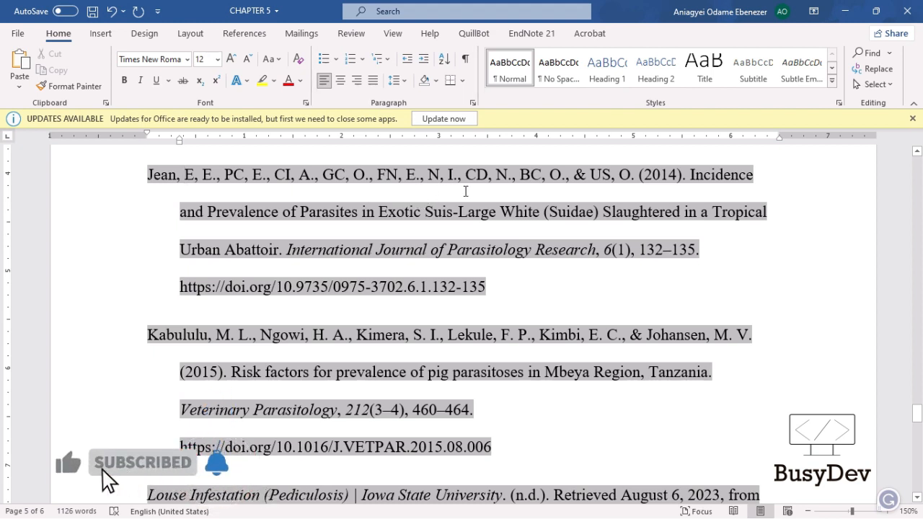
pyautogui.scroll(3, 466, 191)
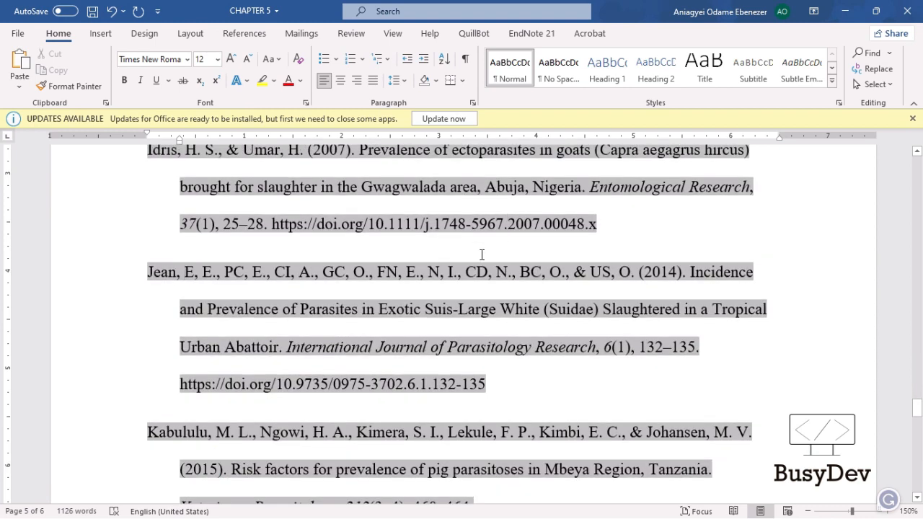
pyautogui.scroll(-1, 521, 269)
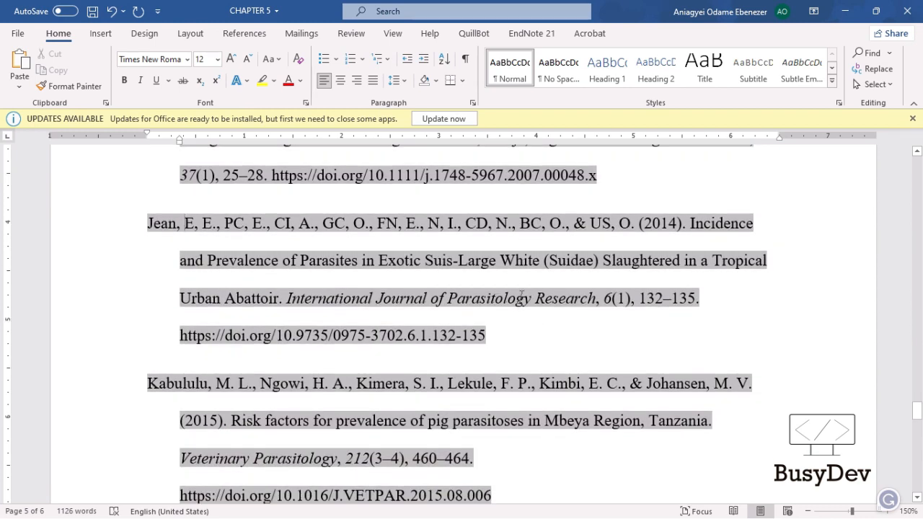
pyautogui.scroll(-3, 521, 297)
pyautogui.scroll(-1, 481, 287)
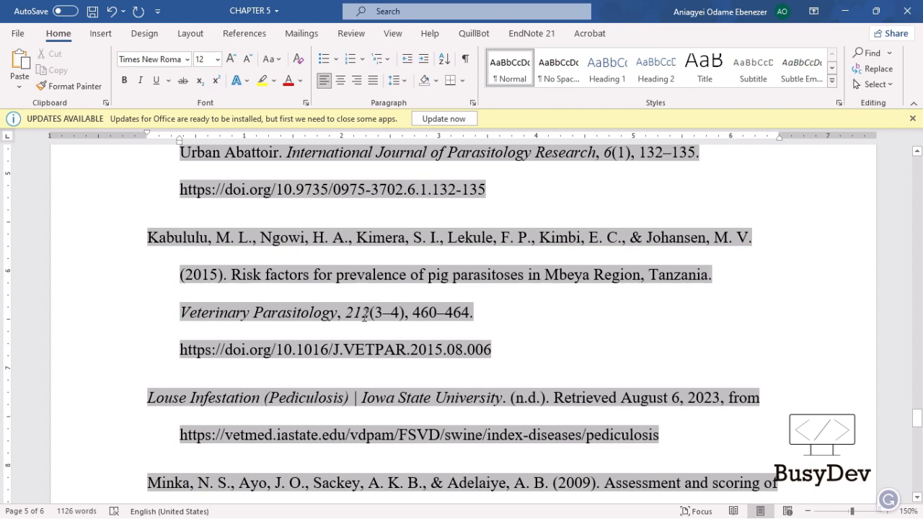
pyautogui.scroll(-1, 460, 324)
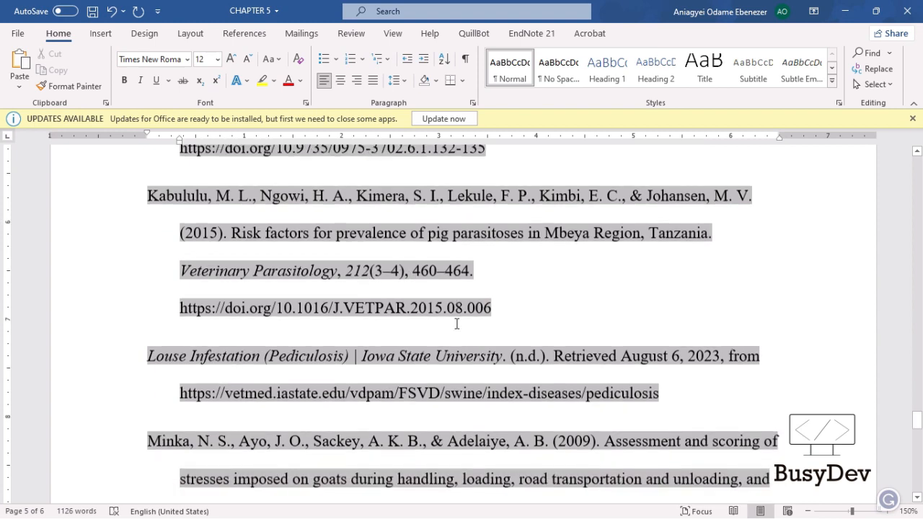
pyautogui.scroll(-2, 456, 324)
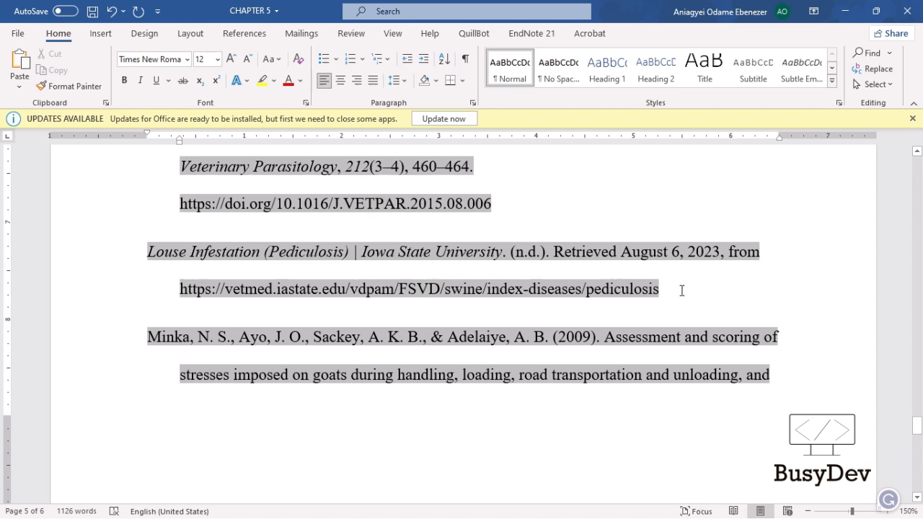
pyautogui.moveTo(683, 291); pyautogui.dragTo(147, 251)
pyautogui.click(146, 247)
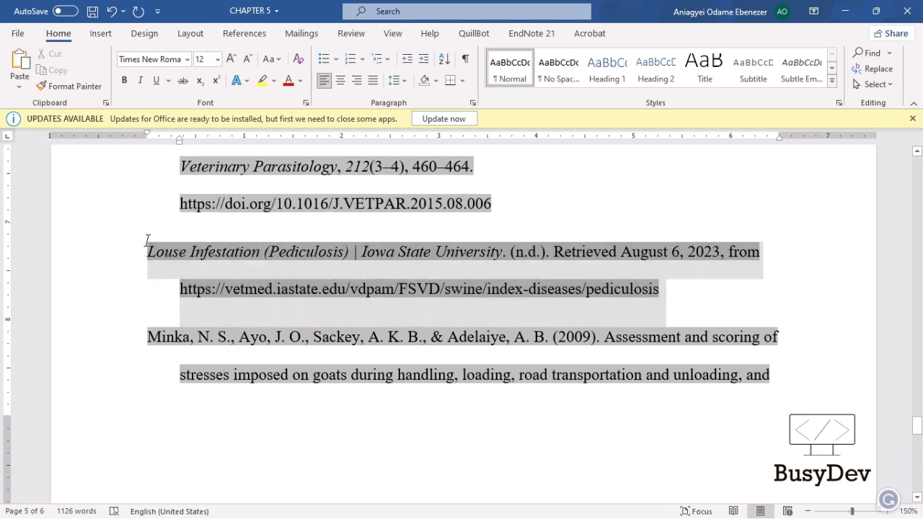
pyautogui.click(696, 290)
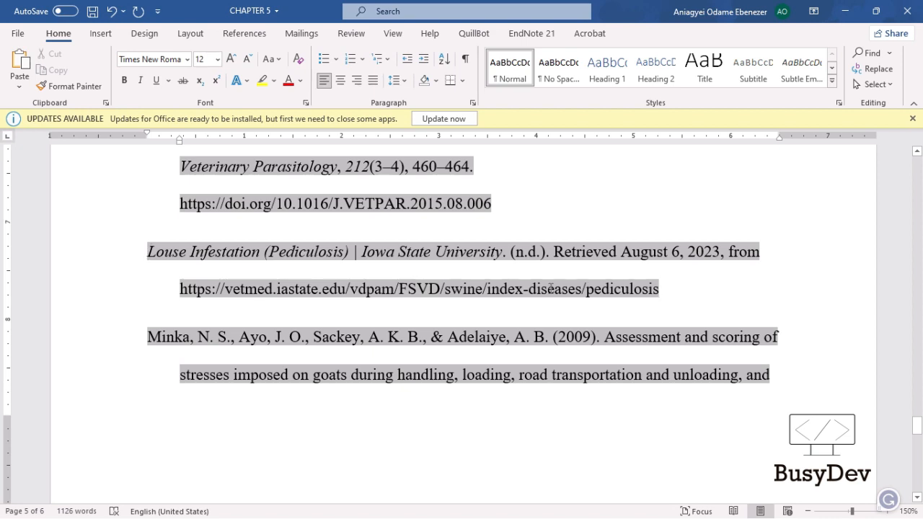